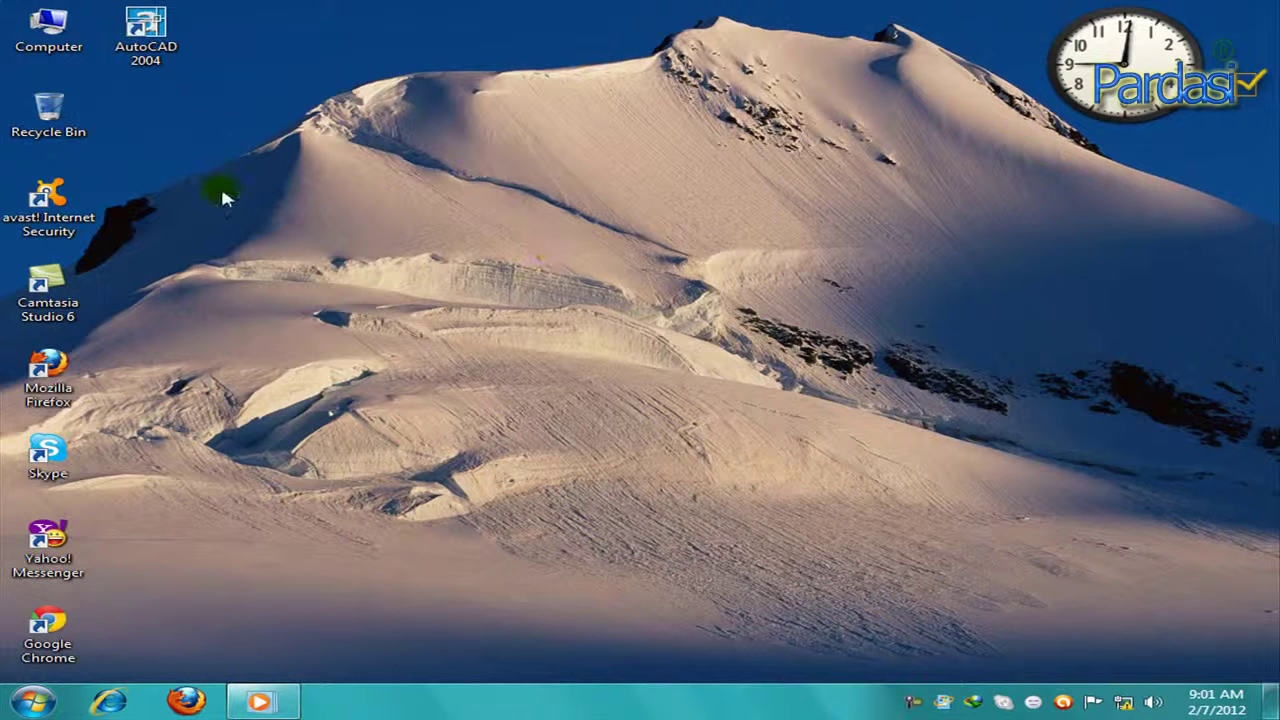
Launch AutoCAD 2004 from its desktop shortcut to get a blank Drawing1.dwg.
double_click(155, 30)
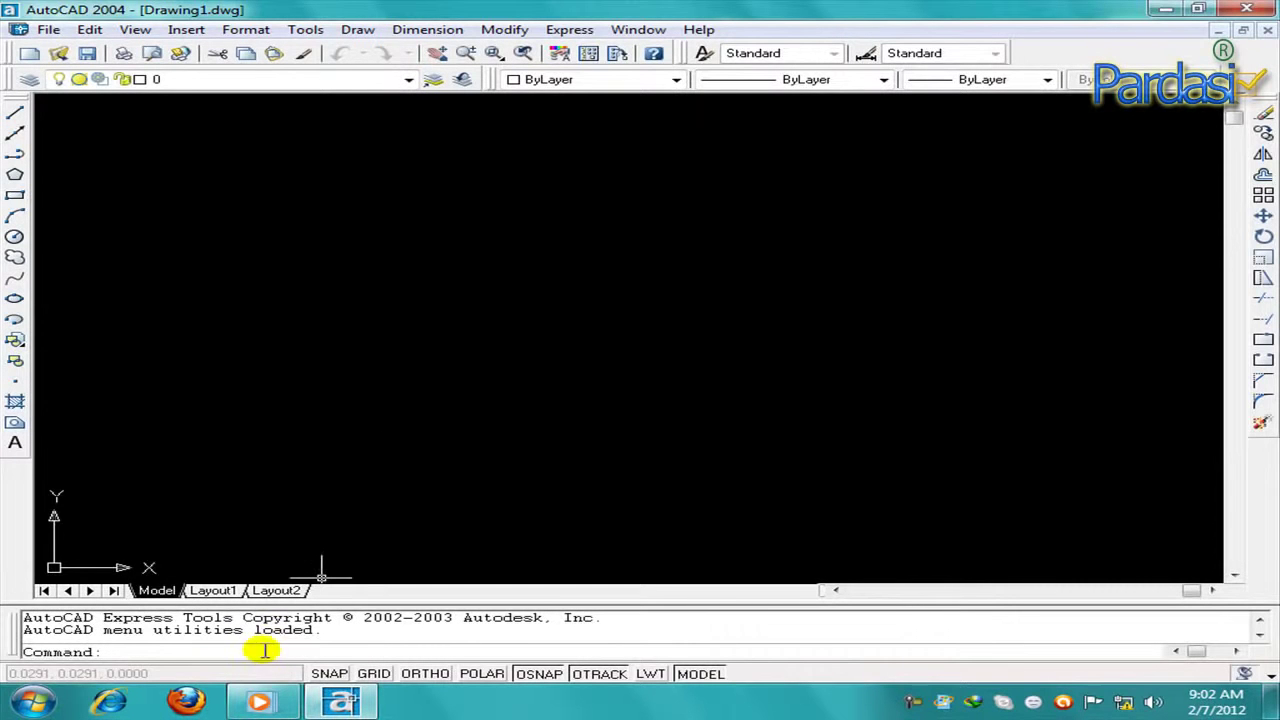
Use UN to set Architectural length units with 0'-0 1/4" precision and apply them.
click(262, 652)
key(Return)
click(576, 241)
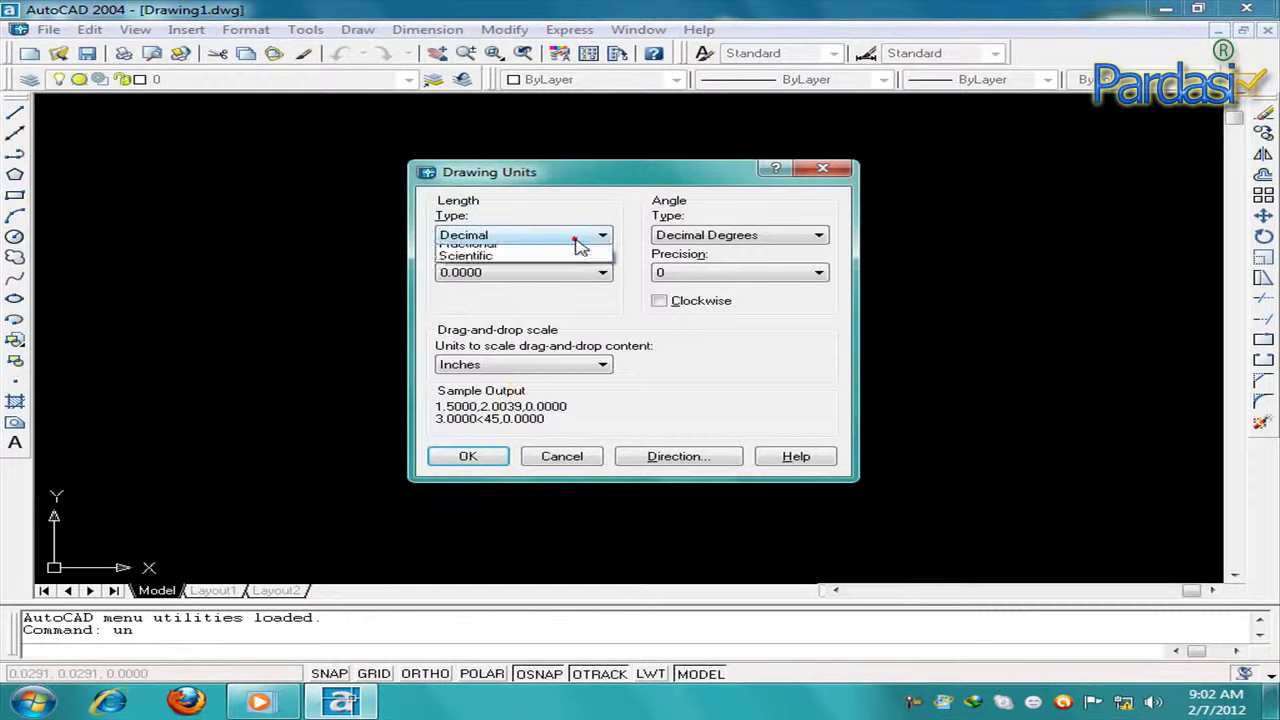
click(536, 250)
click(550, 272)
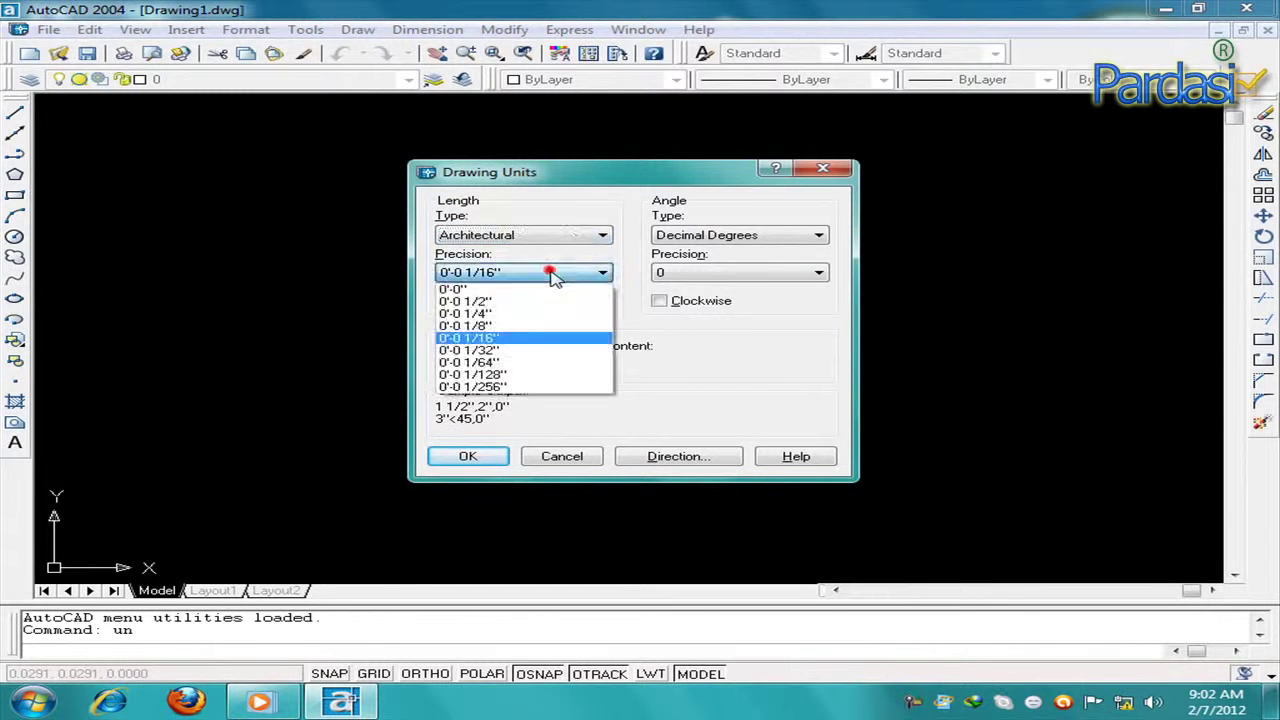
click(541, 315)
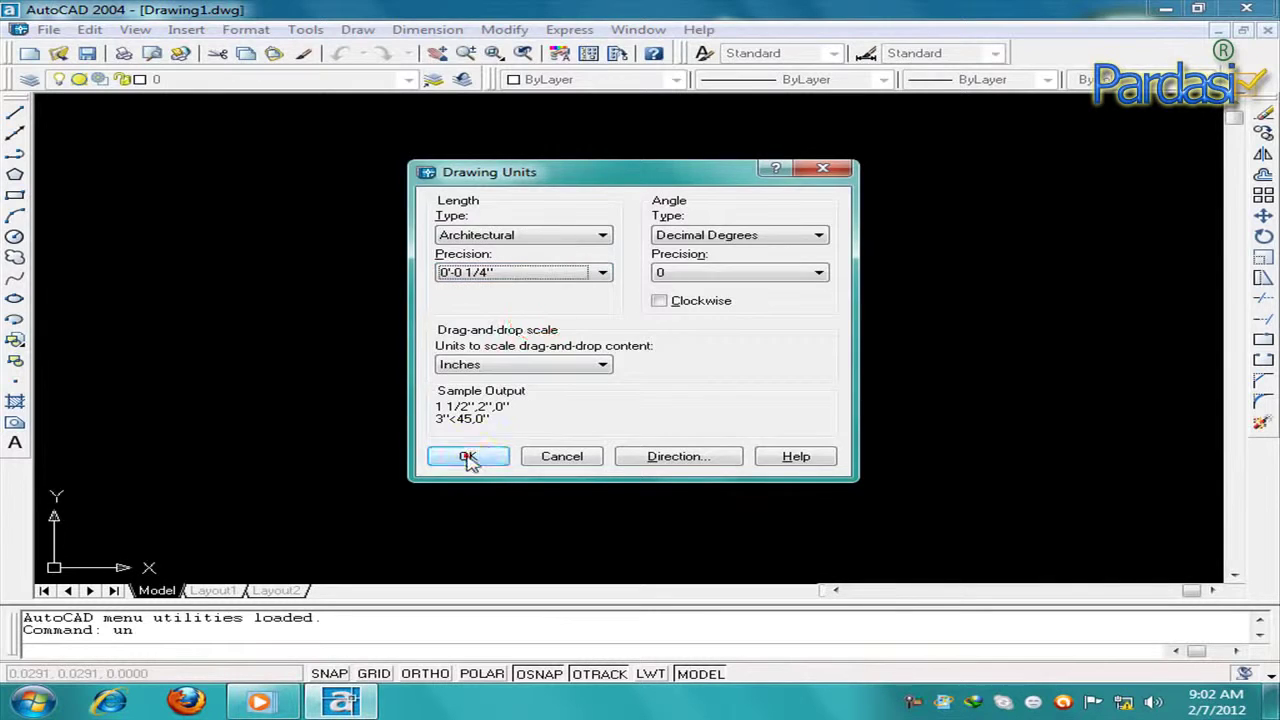
click(468, 456)
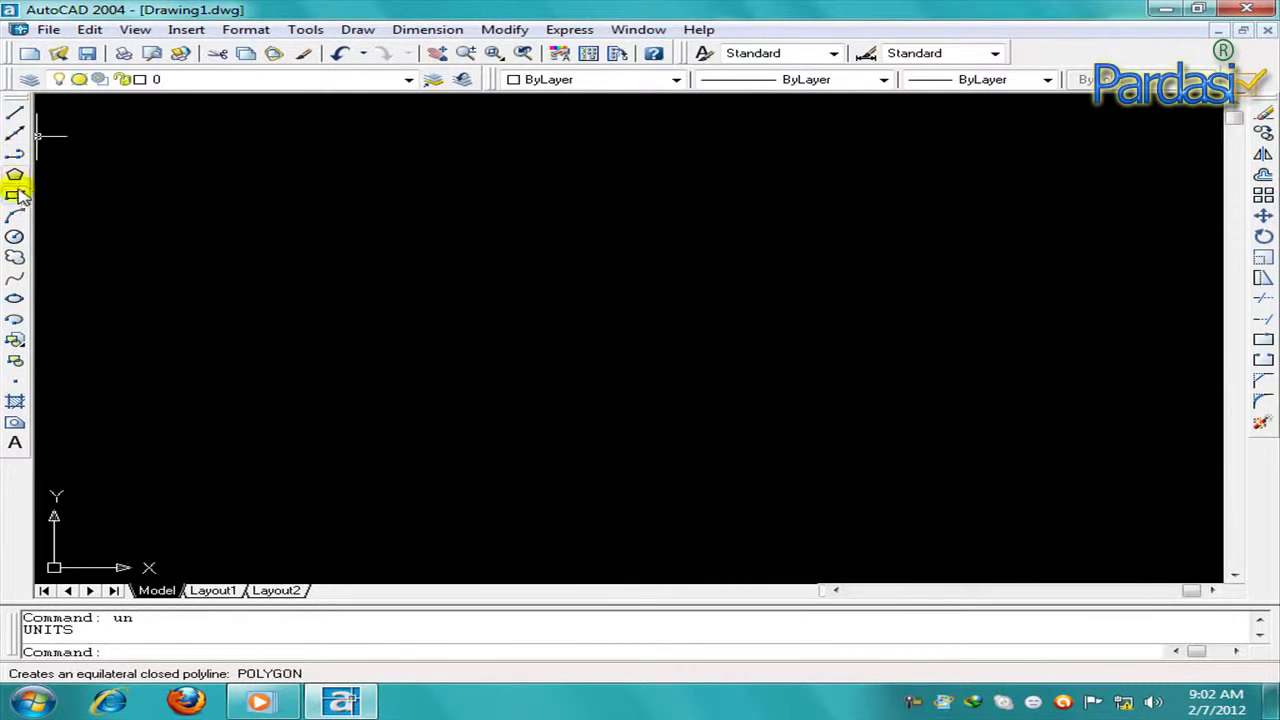
Draw a long horizontal line left to right across the drawing area.
click(14, 112)
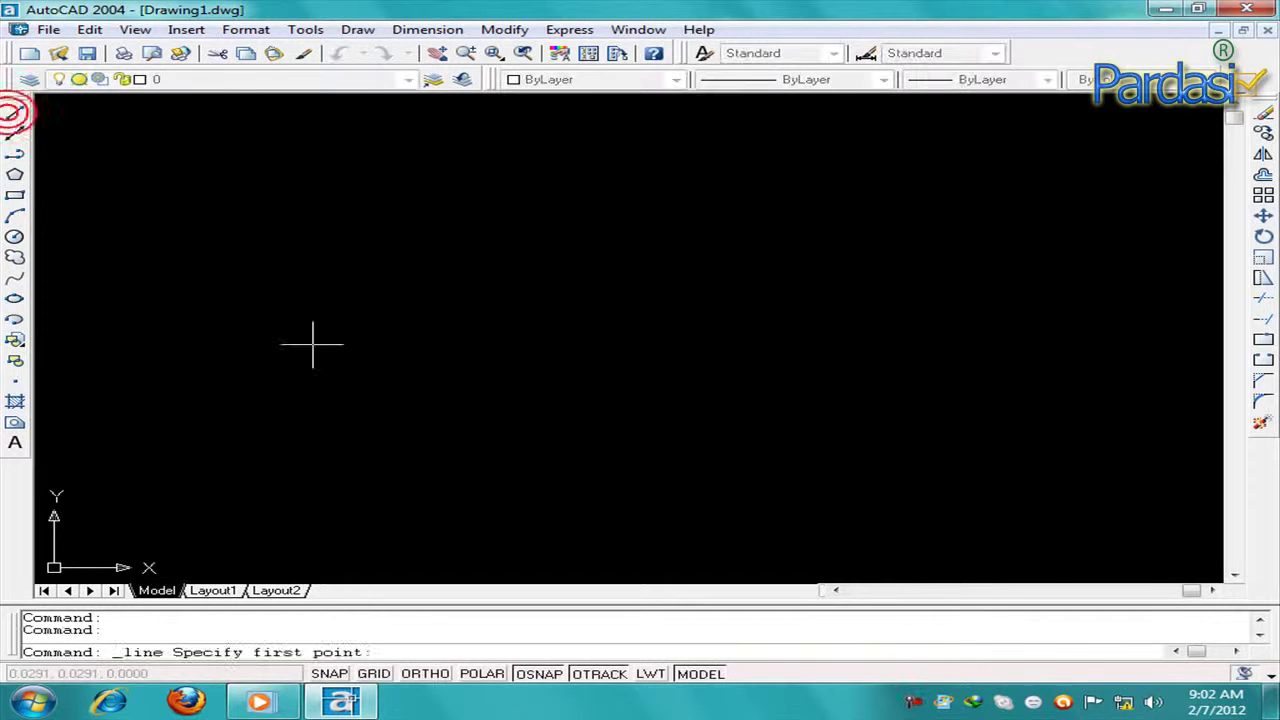
click(294, 338)
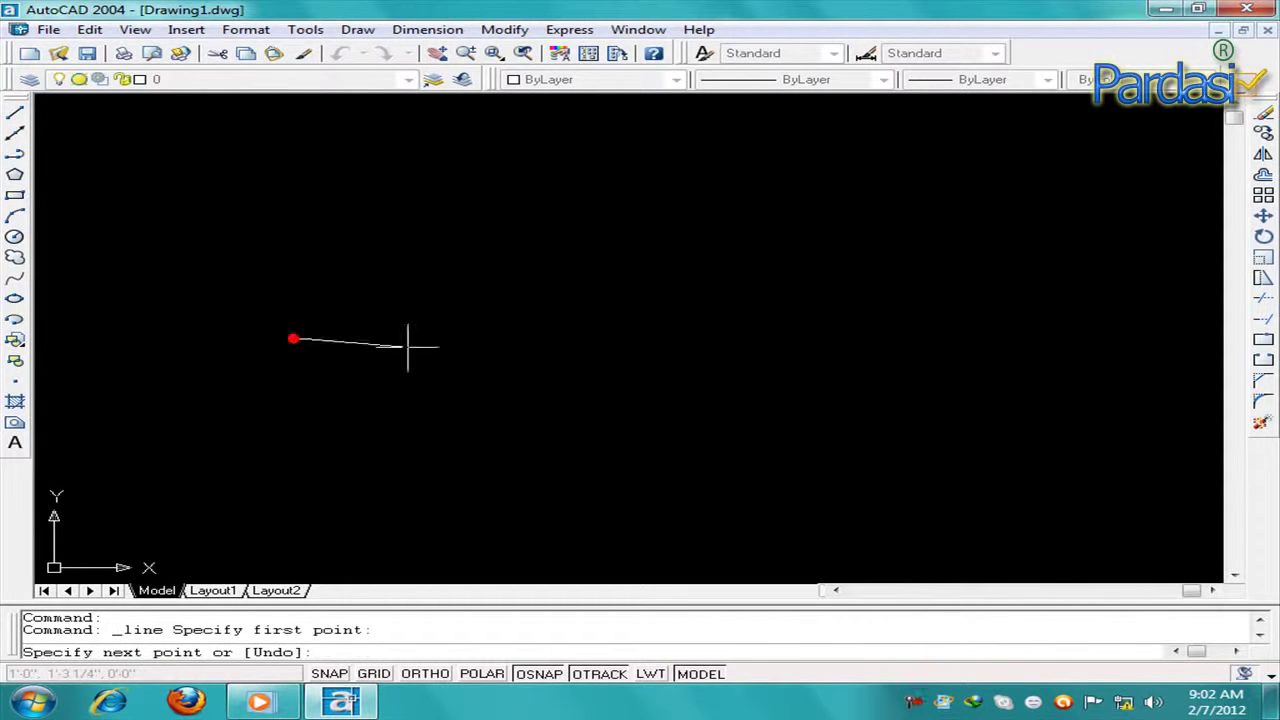
click(617, 334)
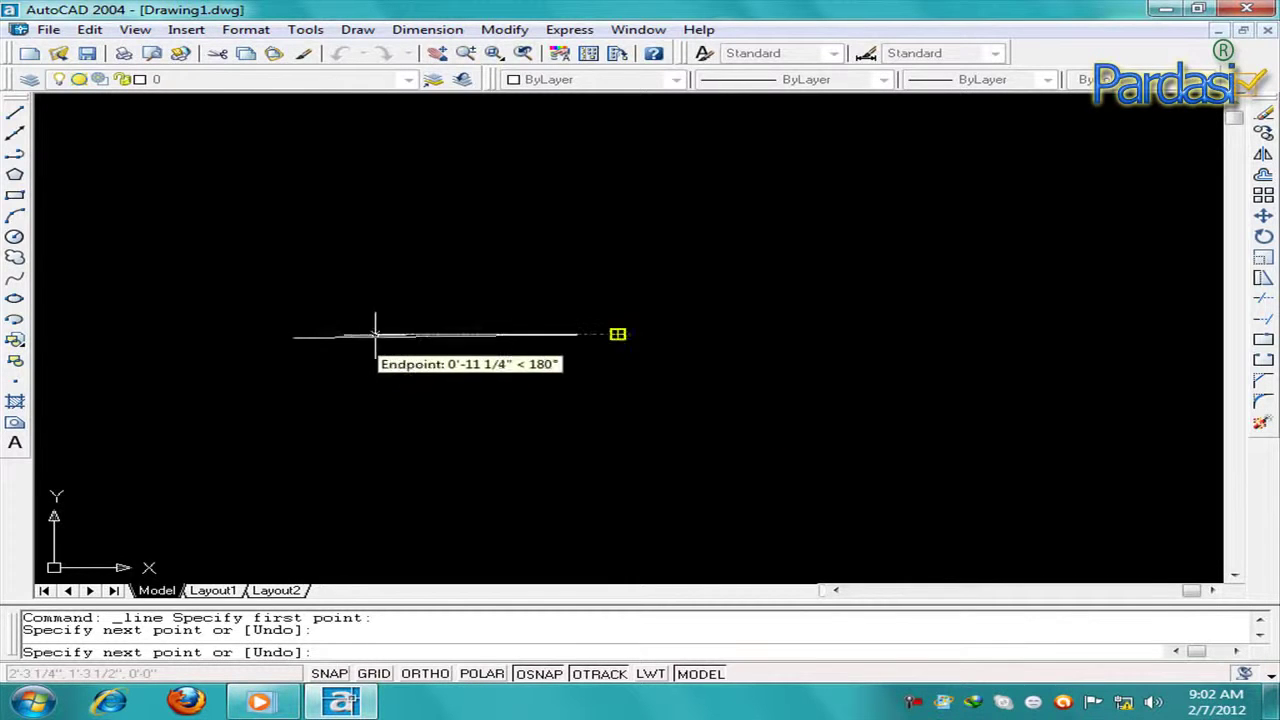
click(617, 400)
key(Return)
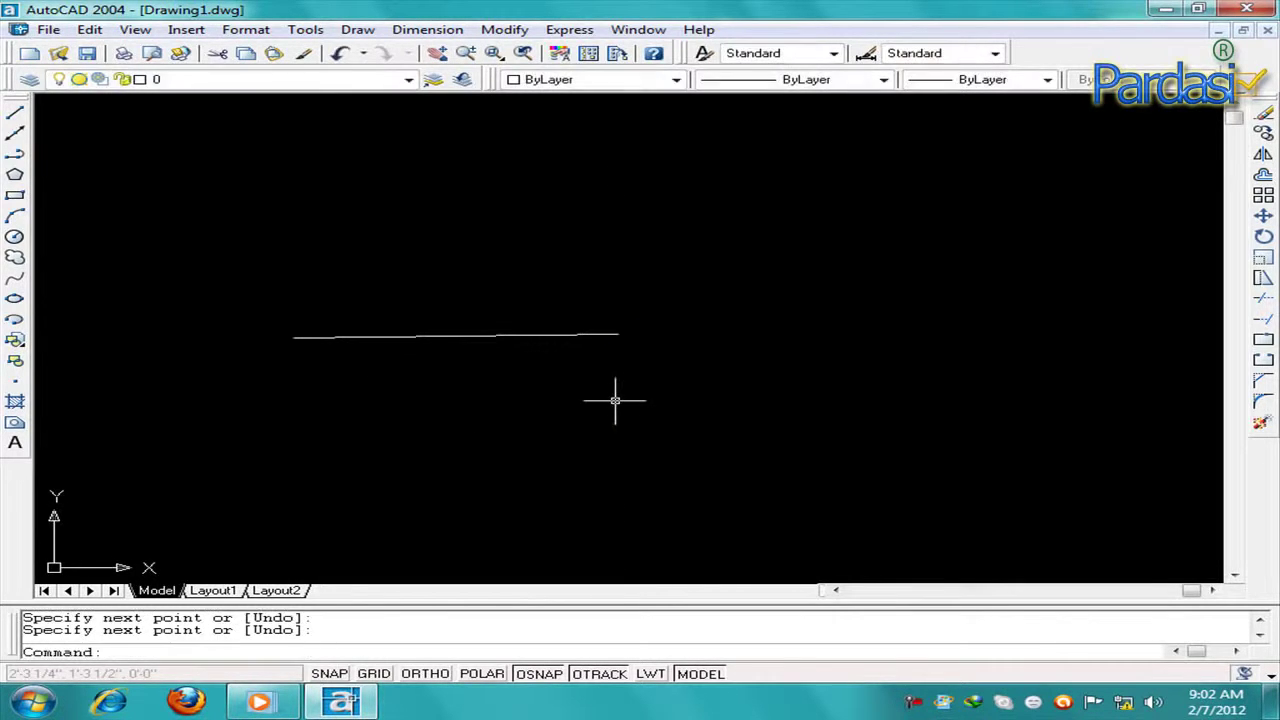
scroll(508, 353, up, 2)
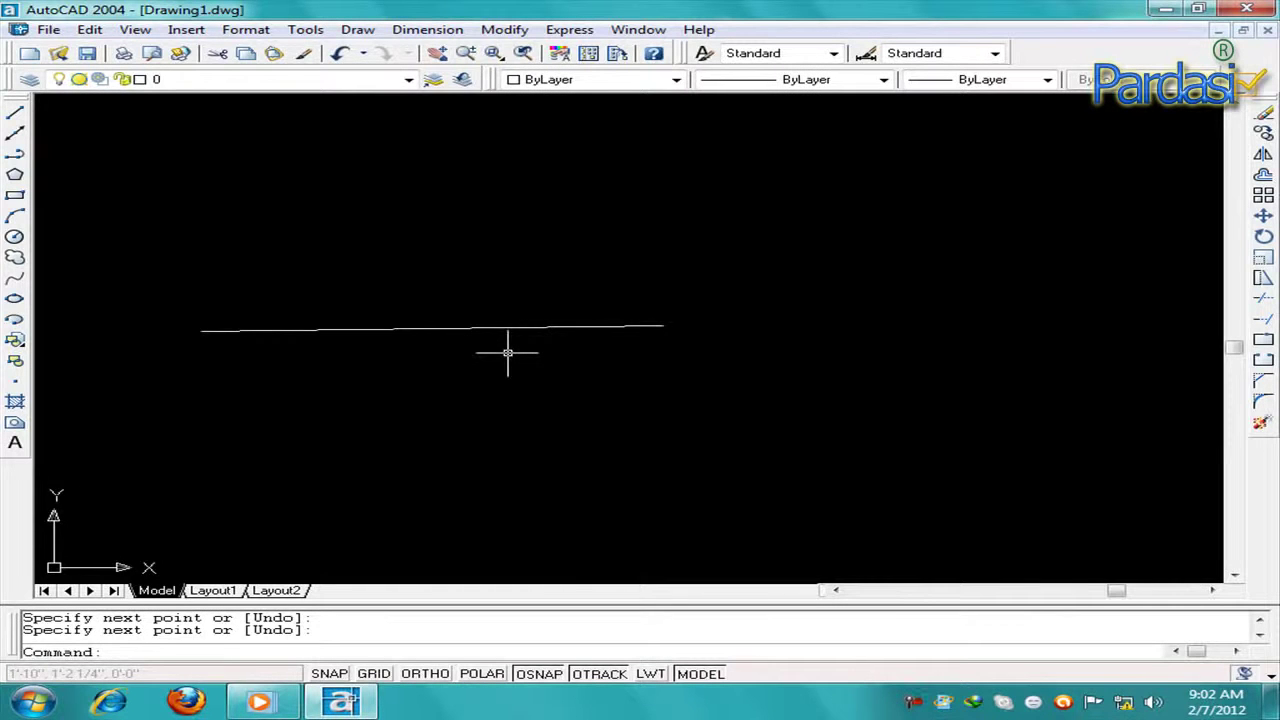
scroll(508, 353, down, 2)
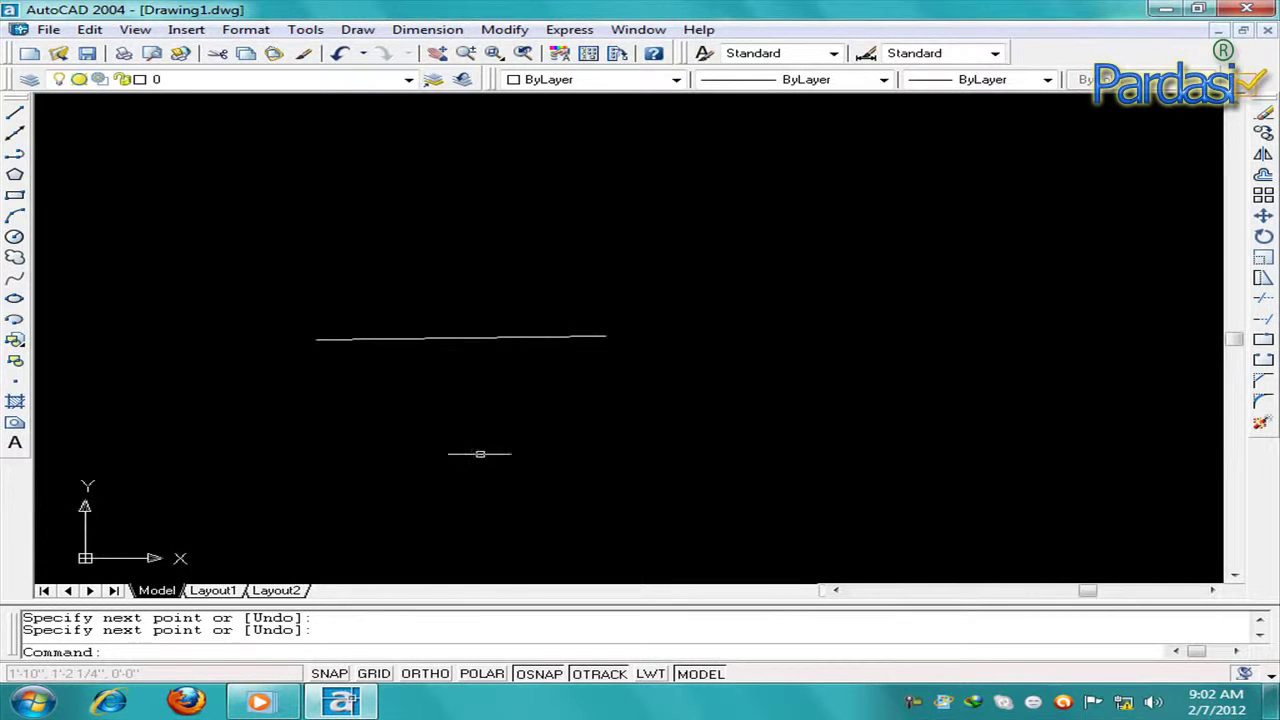
With ORTHO on, draw a stepped line above it: horizontal, vertical up, then horizontal.
click(426, 674)
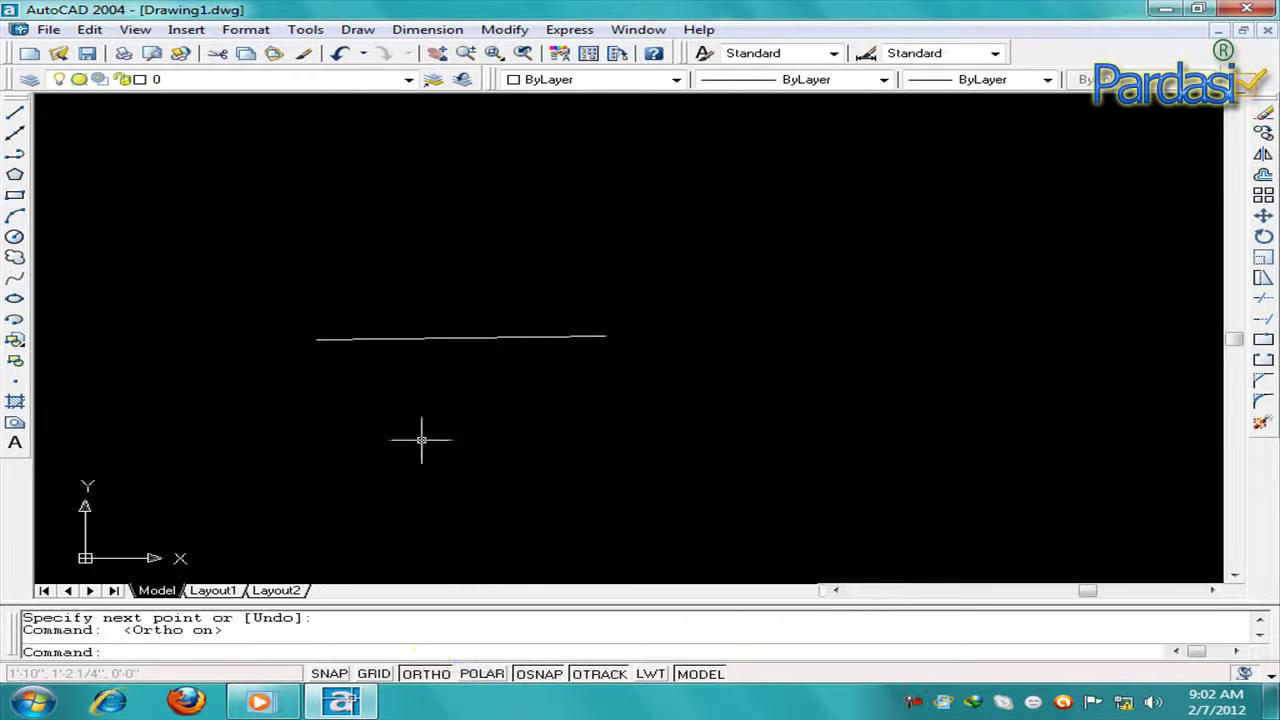
click(15, 112)
click(314, 291)
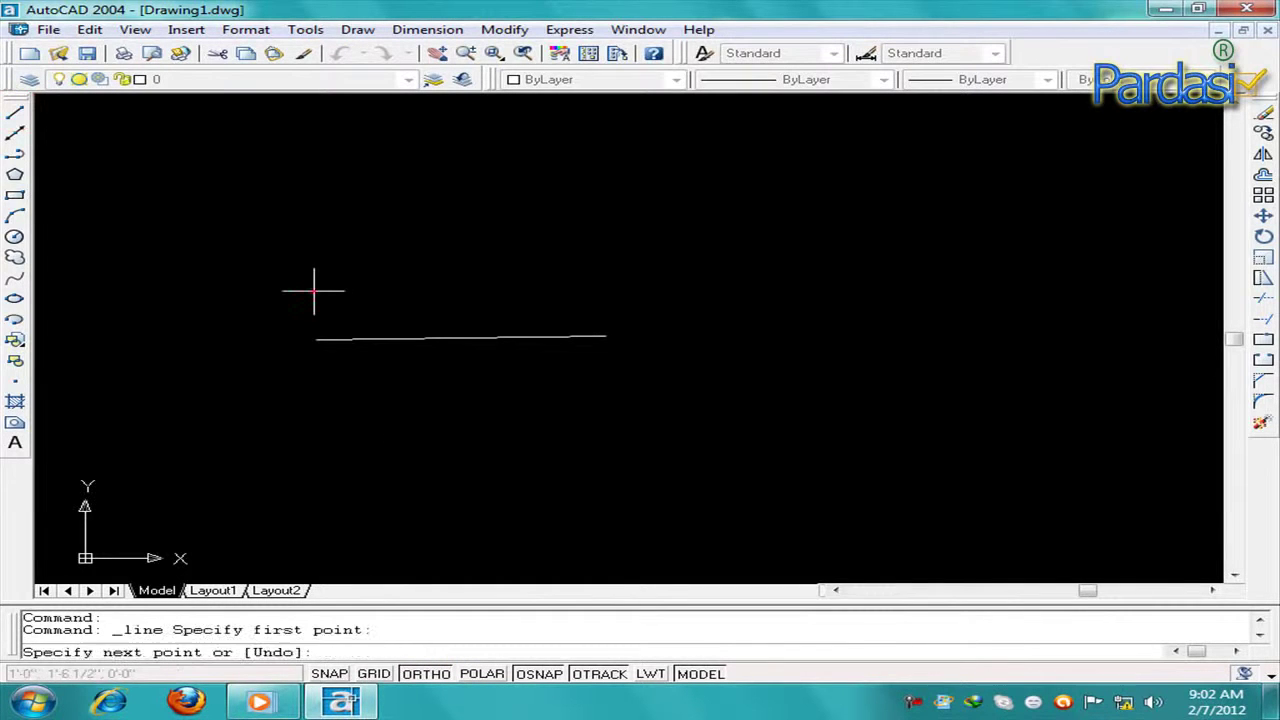
click(641, 291)
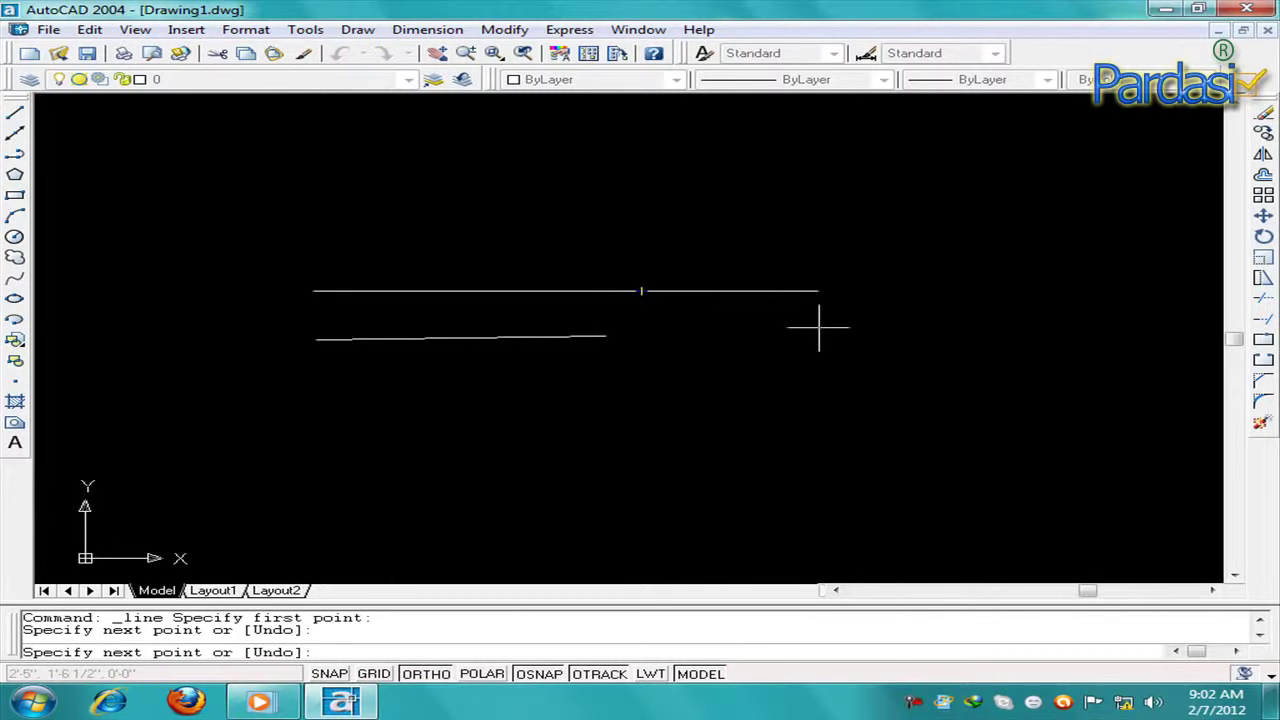
click(692, 201)
click(692, 201)
key(Return)
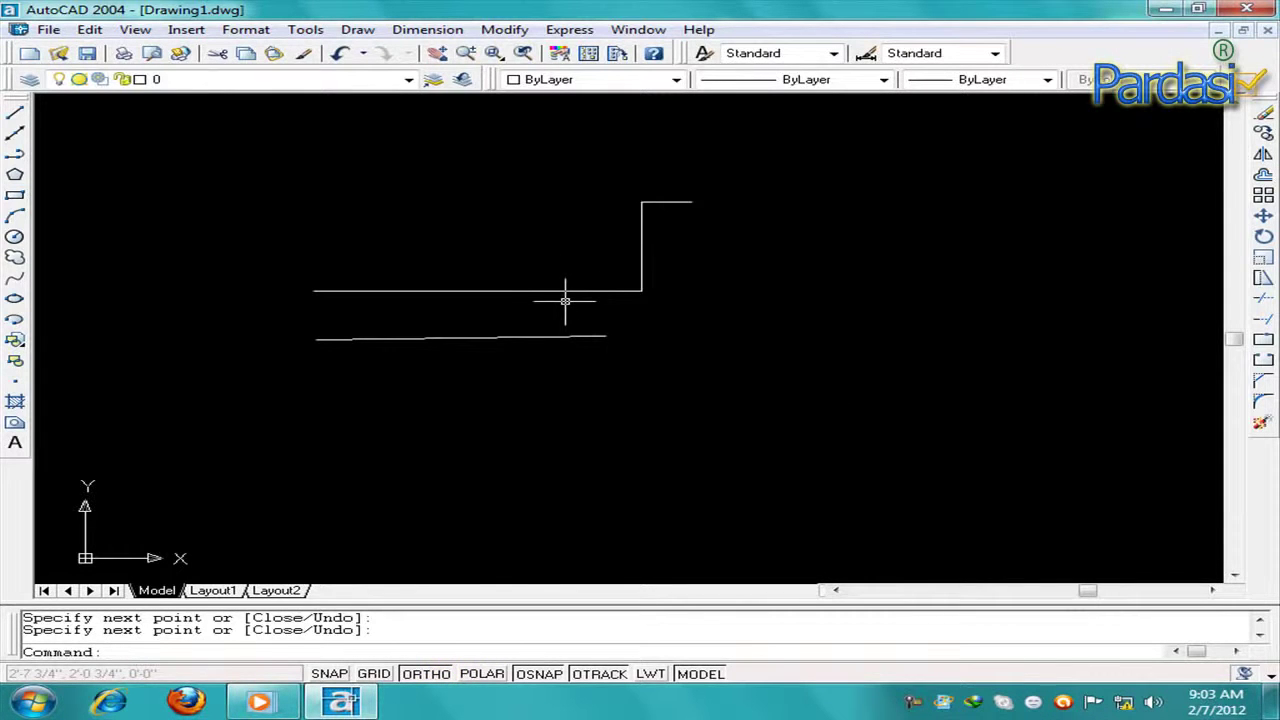
Place a vertical construction line, then erase everything with Ctrl+A and Delete.
click(17, 135)
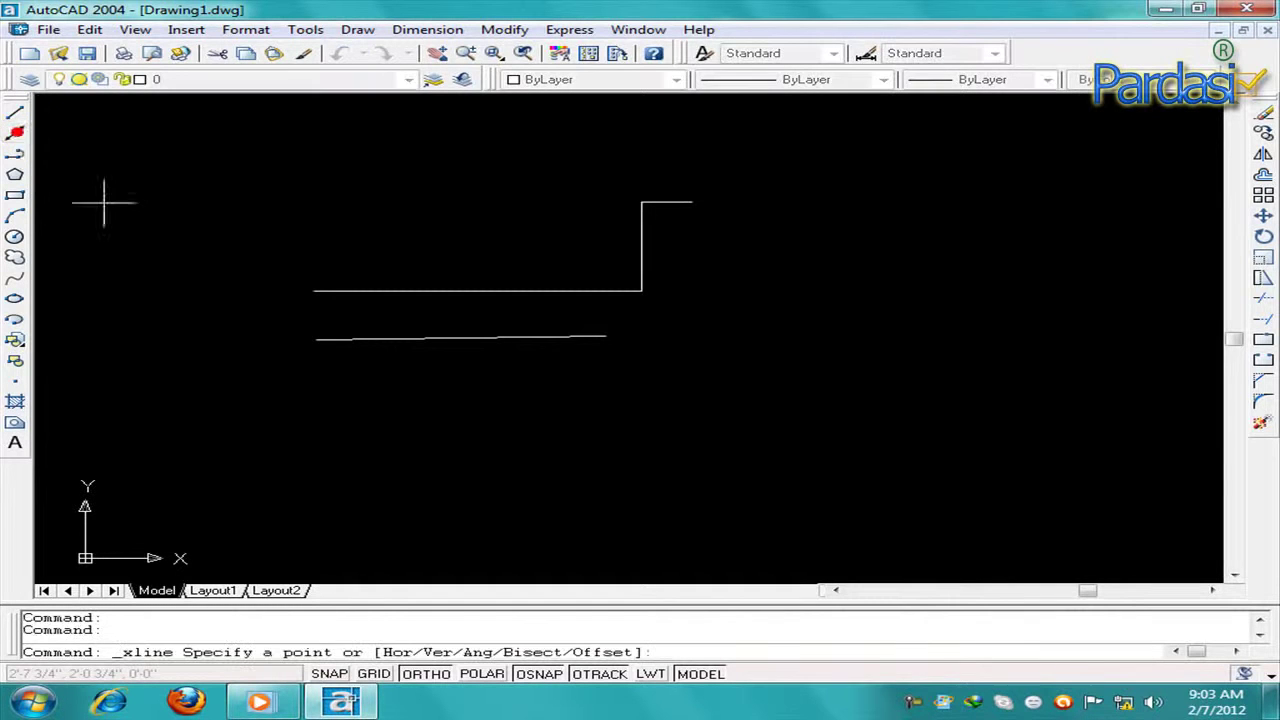
click(335, 364)
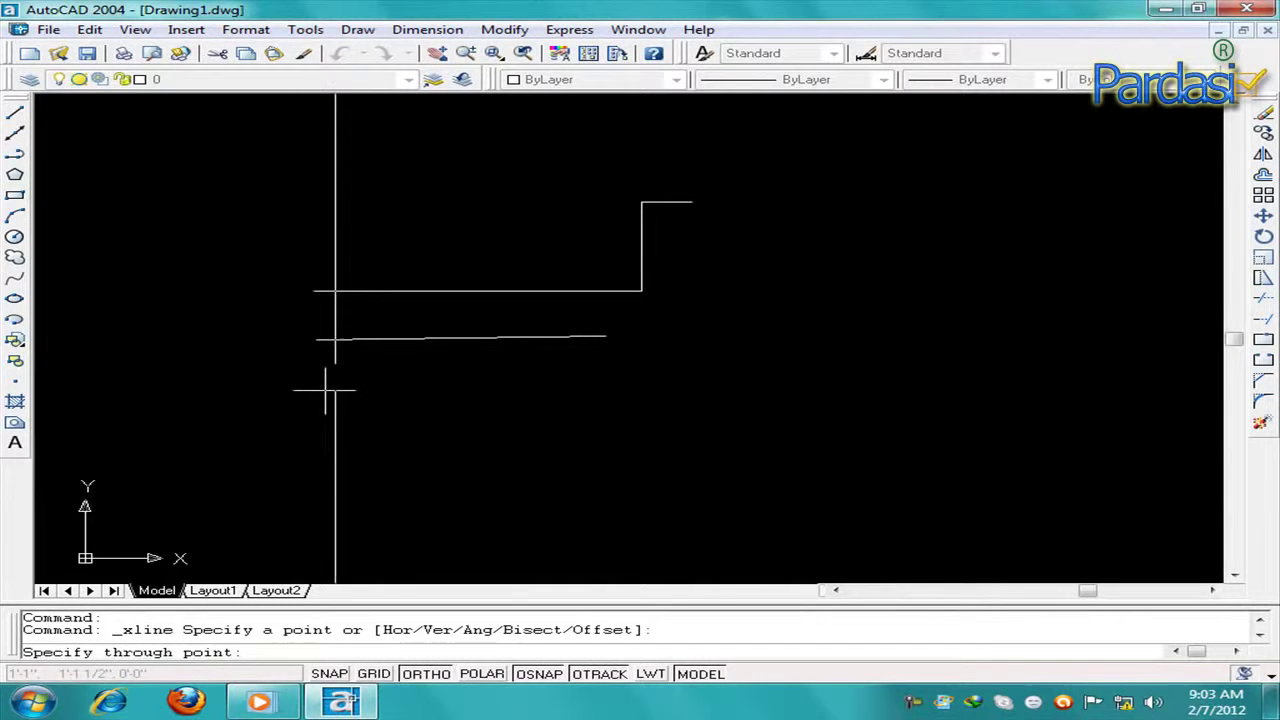
click(325, 392)
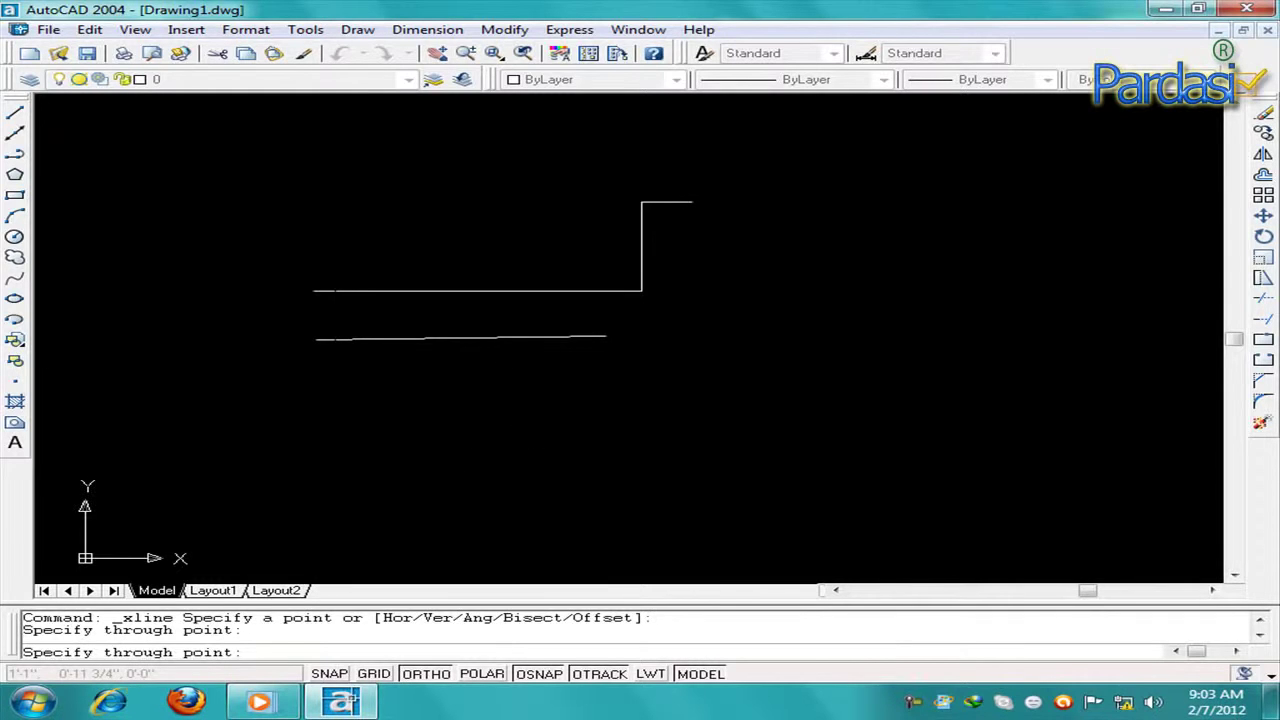
click(349, 420)
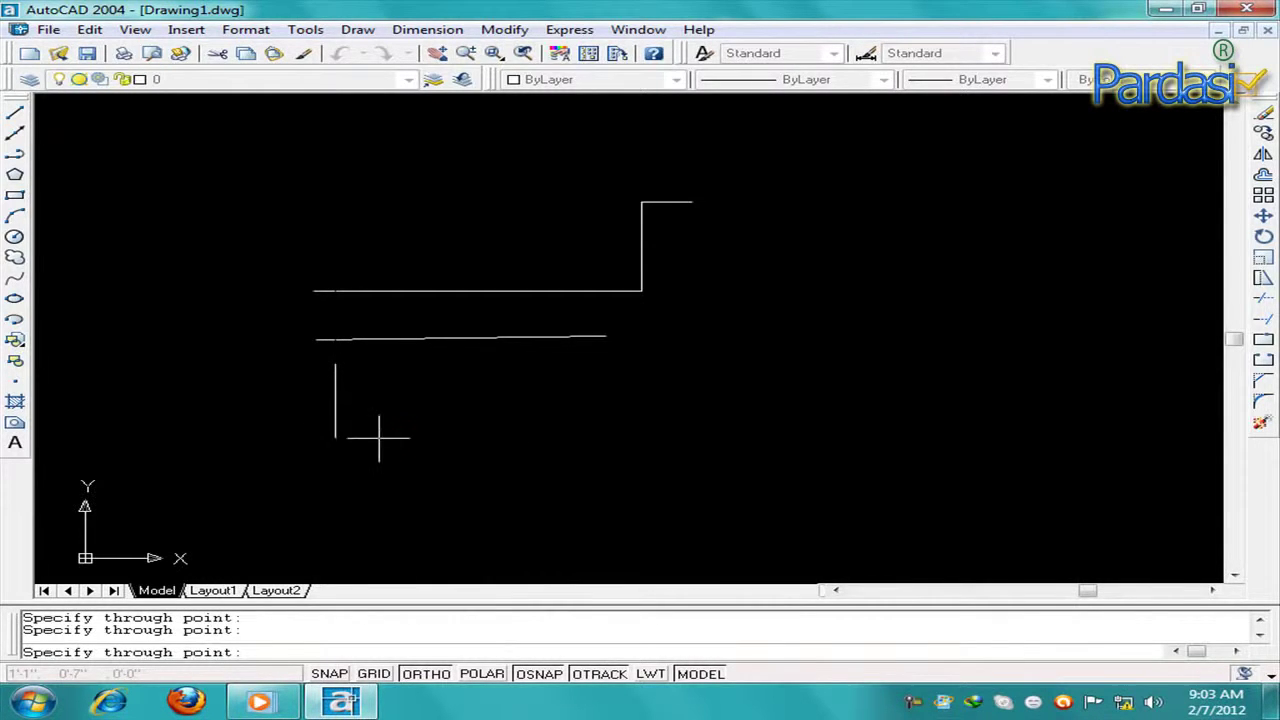
key(Return)
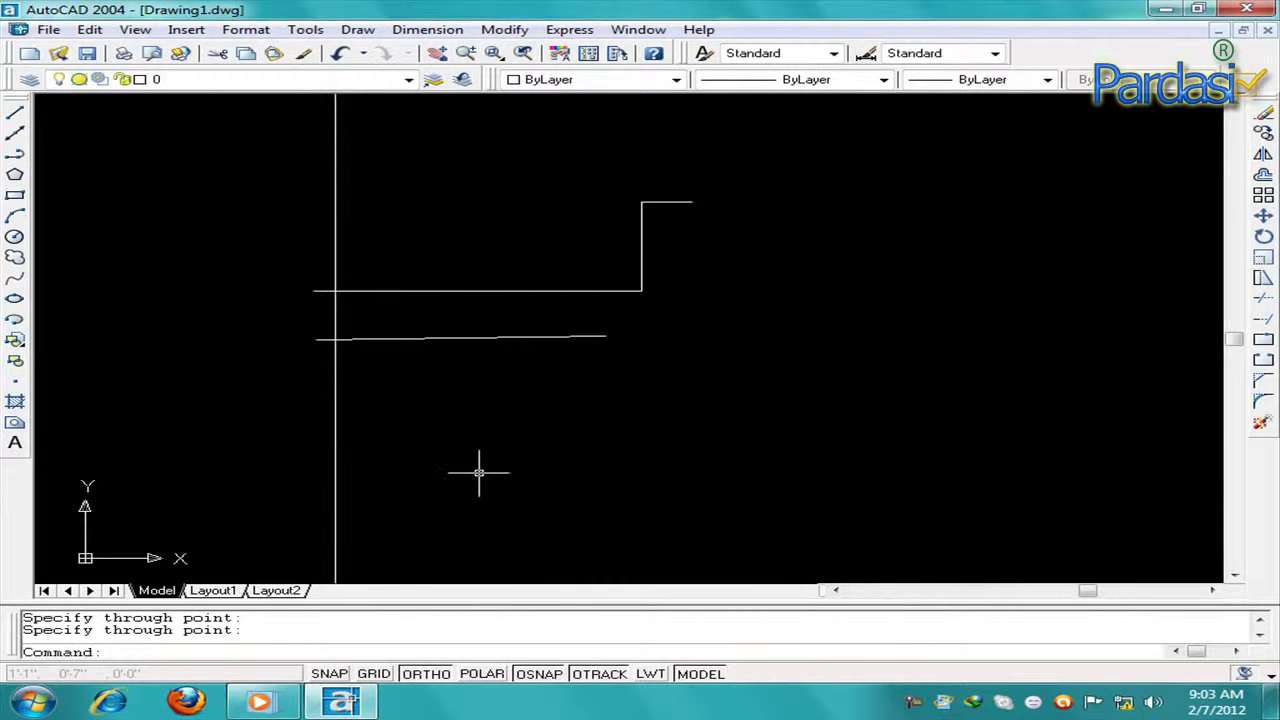
key(ctrl+a)
key(Delete)
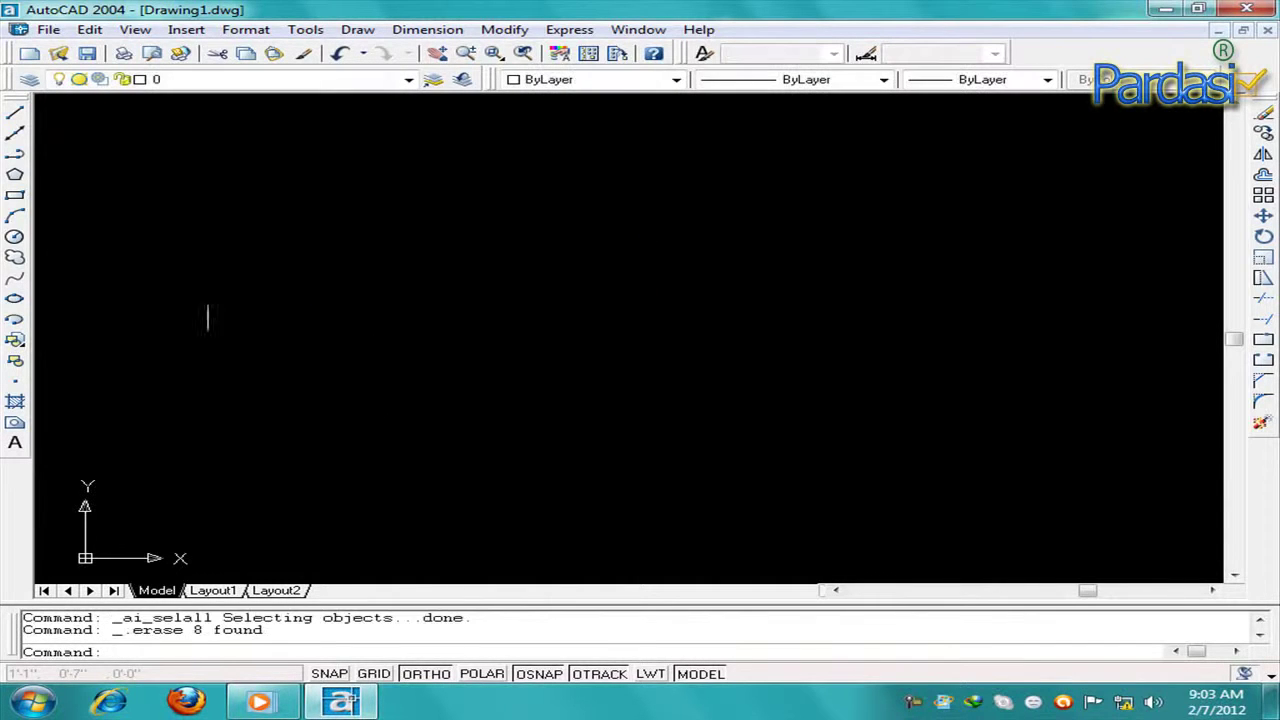
Draw a closed four-sided rectangular polyline, then select all and delete it.
click(17, 158)
click(277, 316)
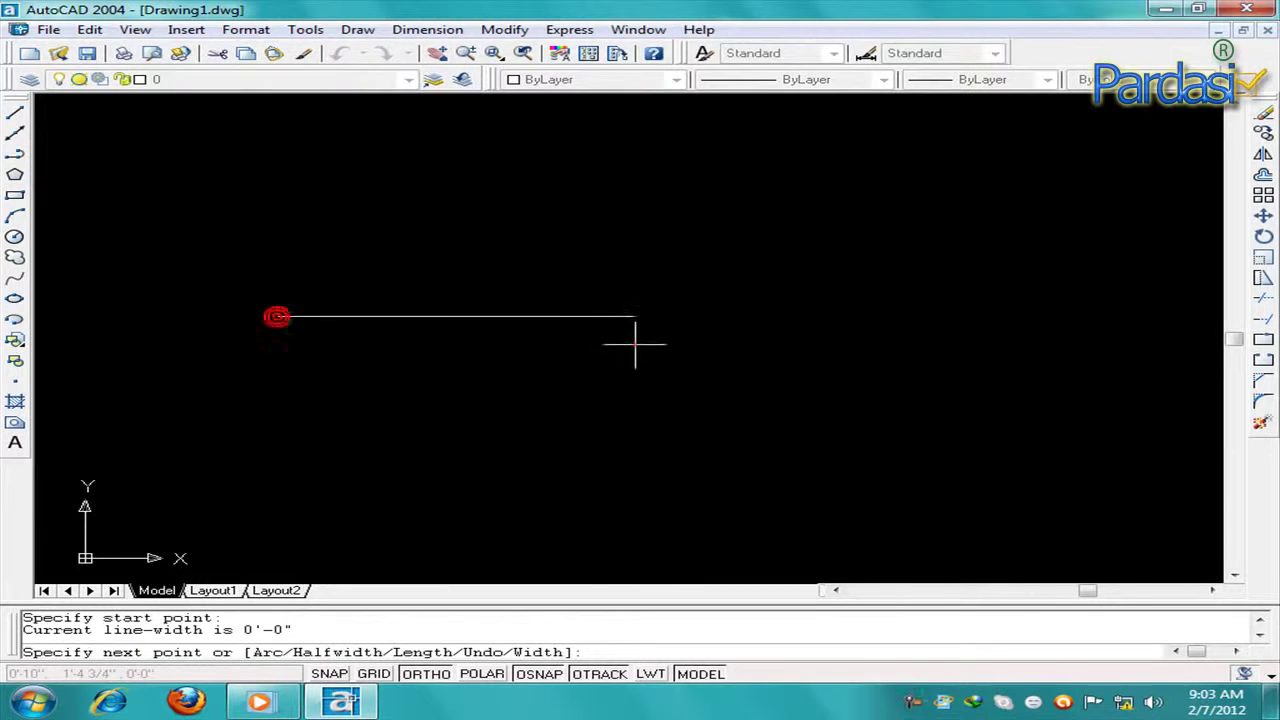
click(618, 316)
click(618, 463)
click(270, 463)
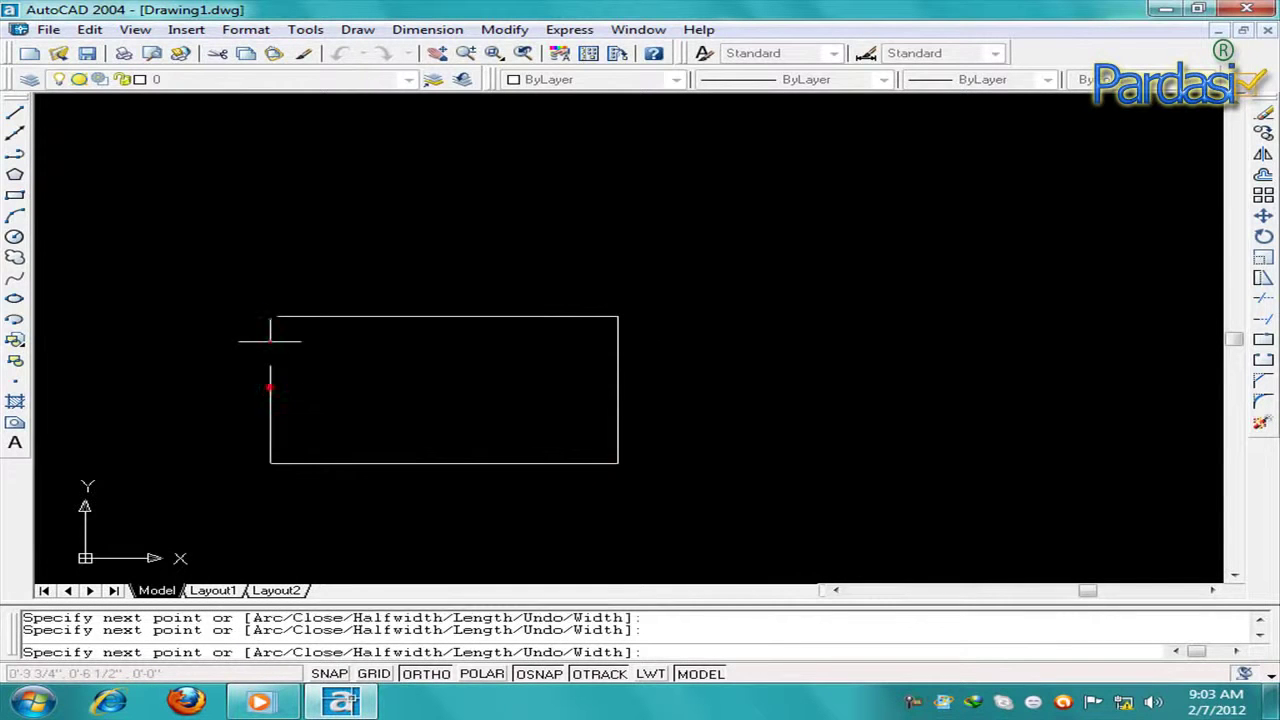
click(279, 313)
key(Return)
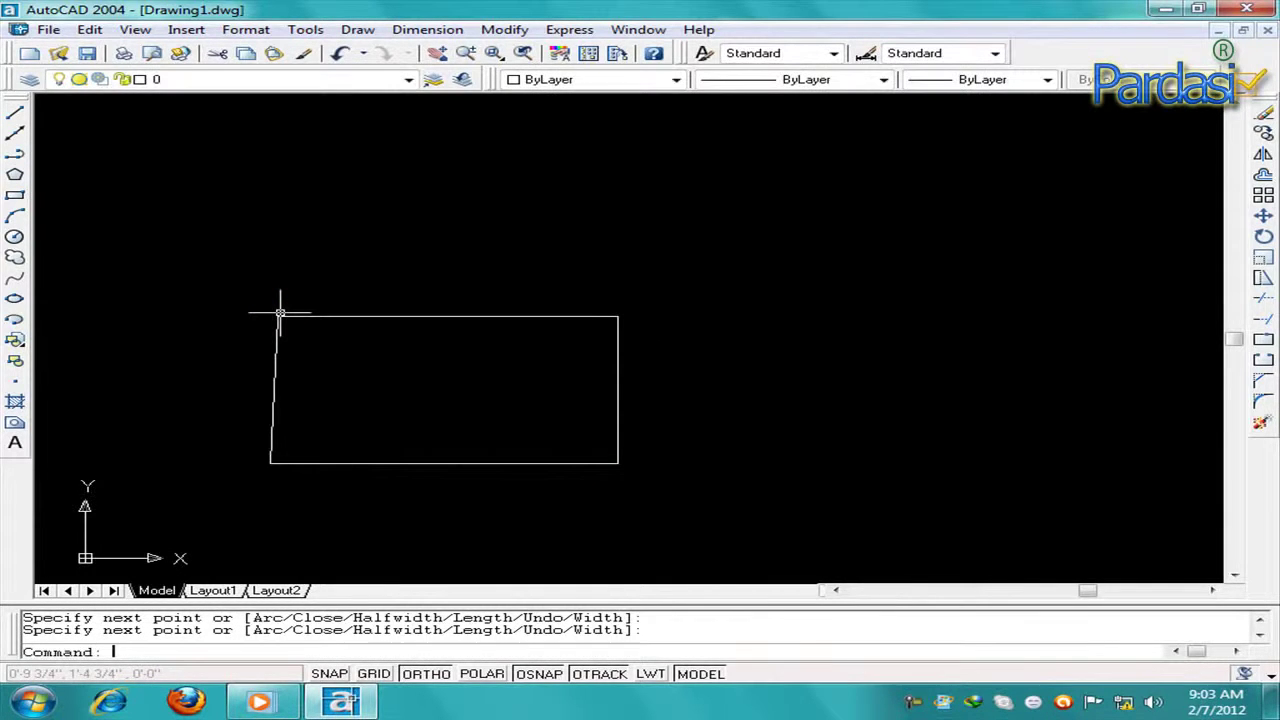
key(ctrl+a)
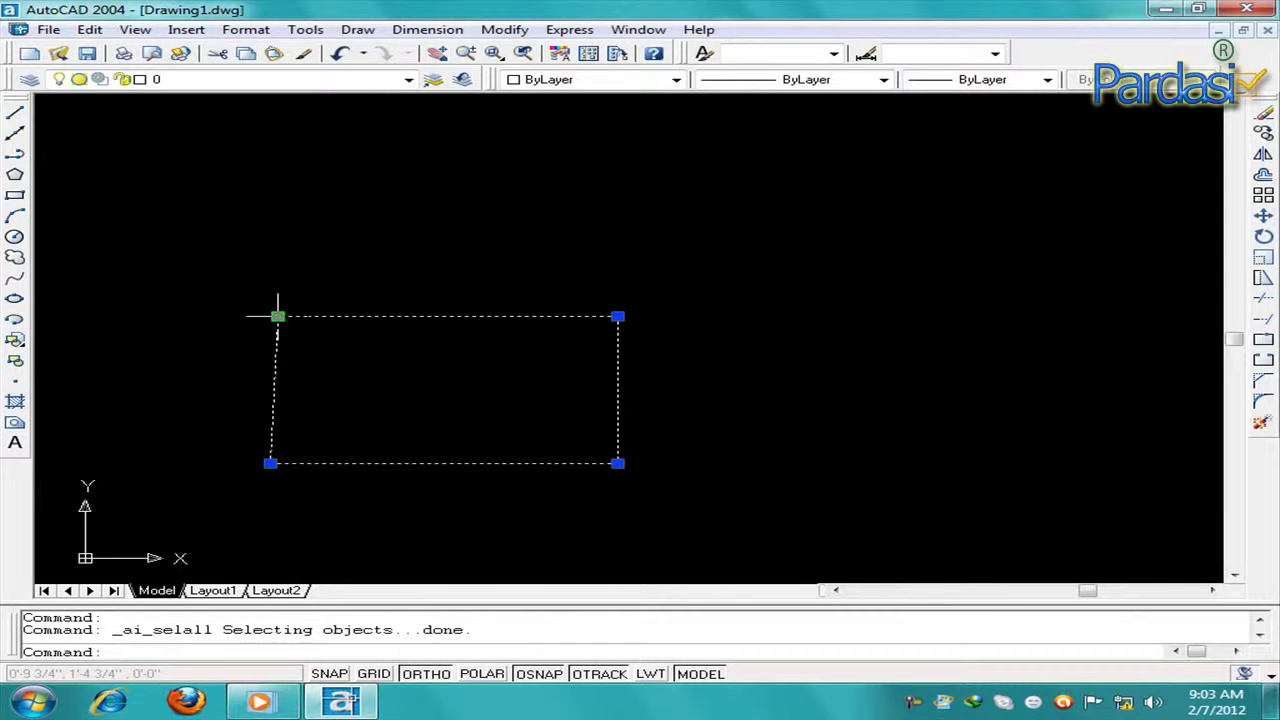
key(Delete)
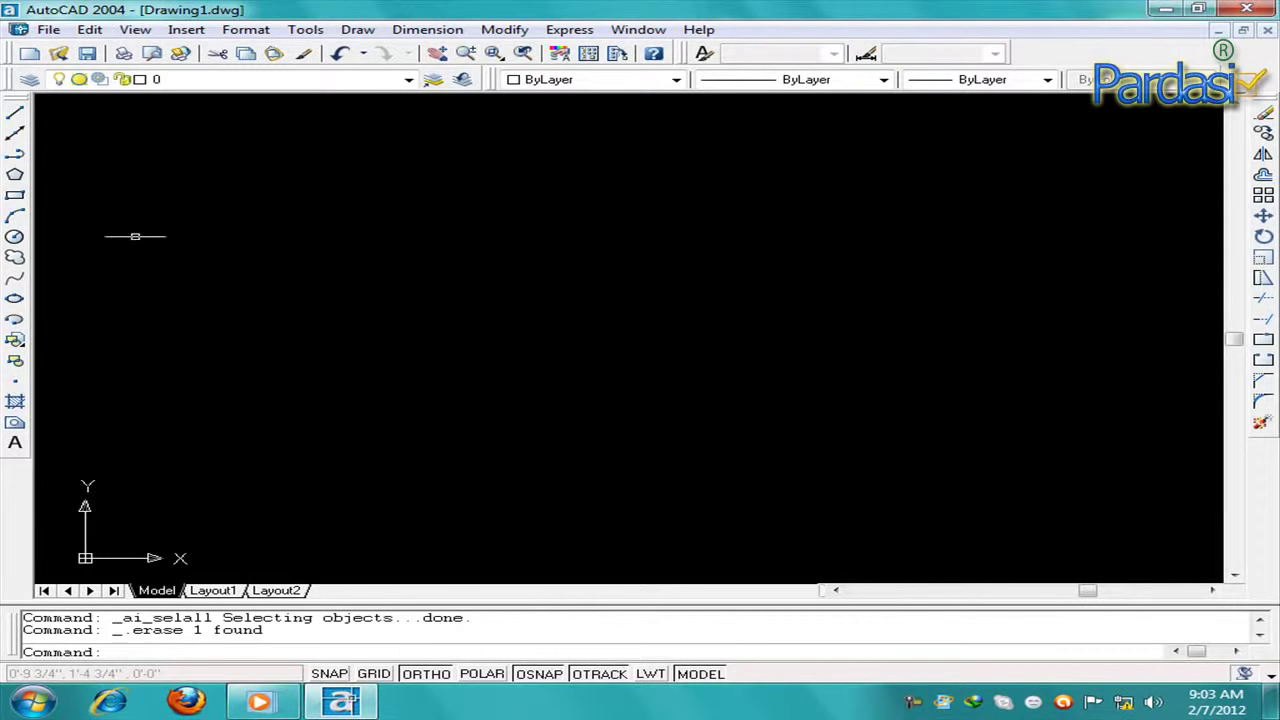
Draw a 5-sided polygon inscribed in a circle, then erase it with Ctrl+A and Delete.
click(16, 178)
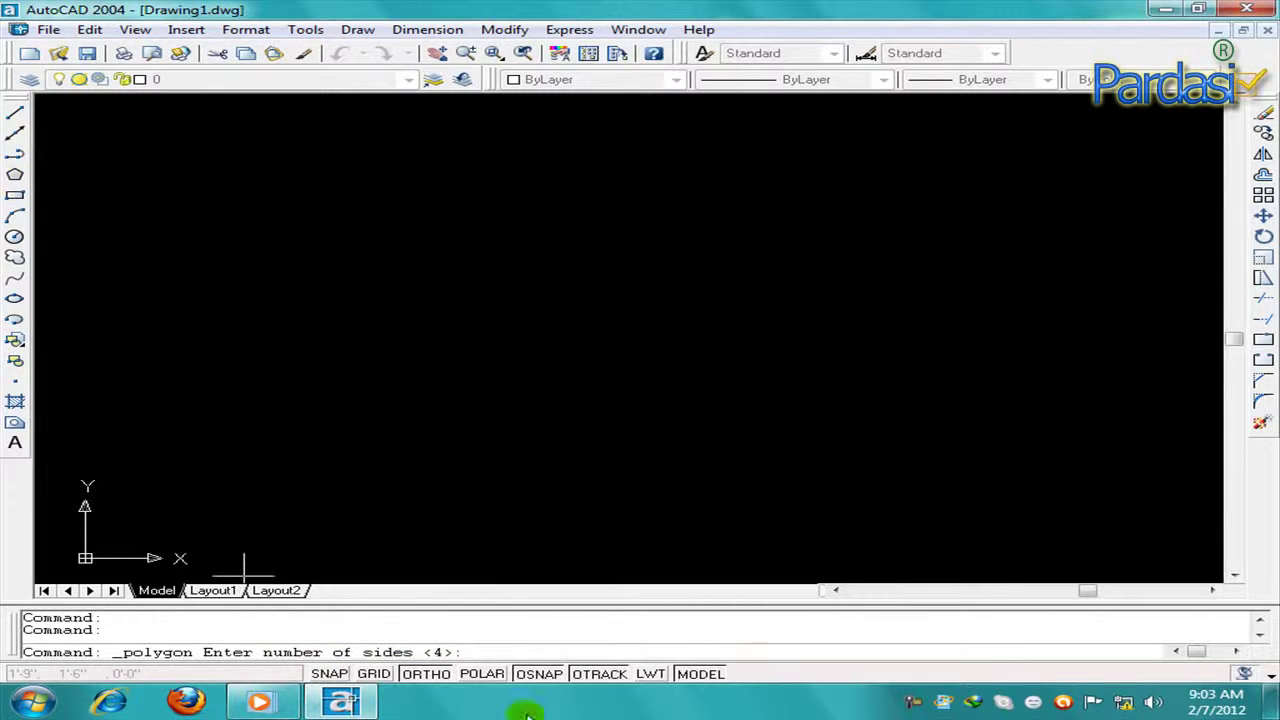
click(495, 652)
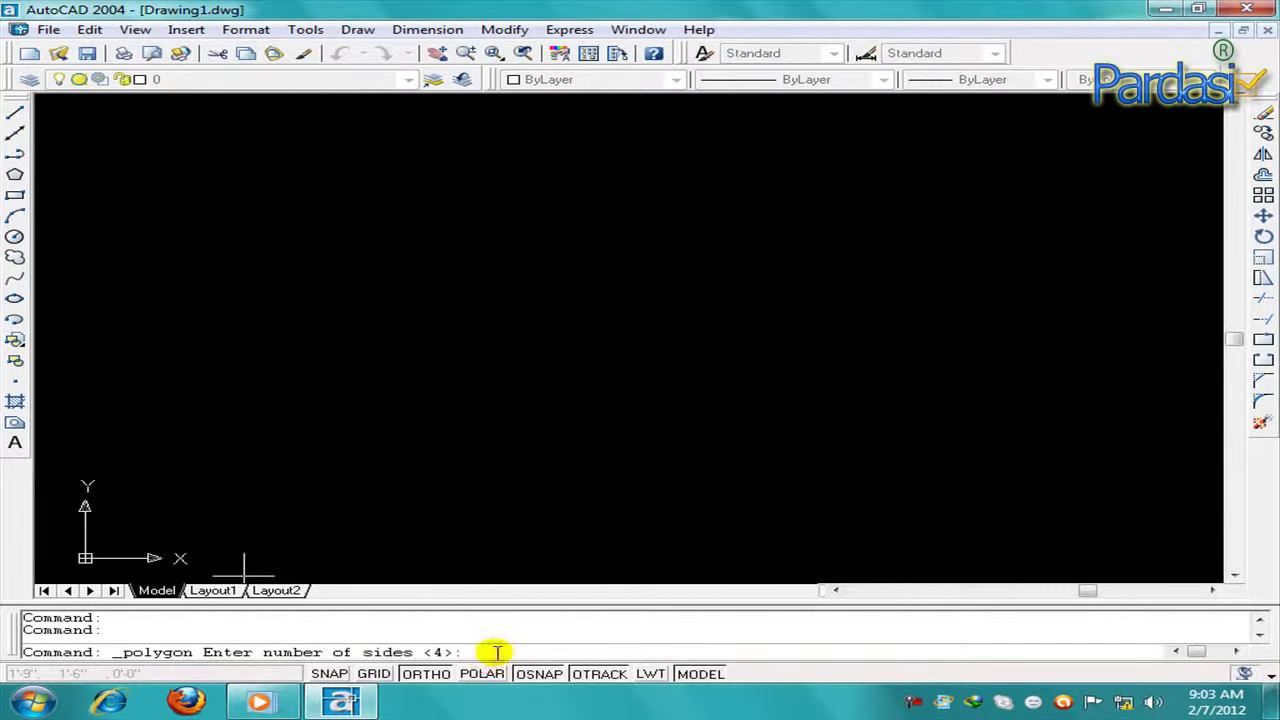
text(5)
key(Return)
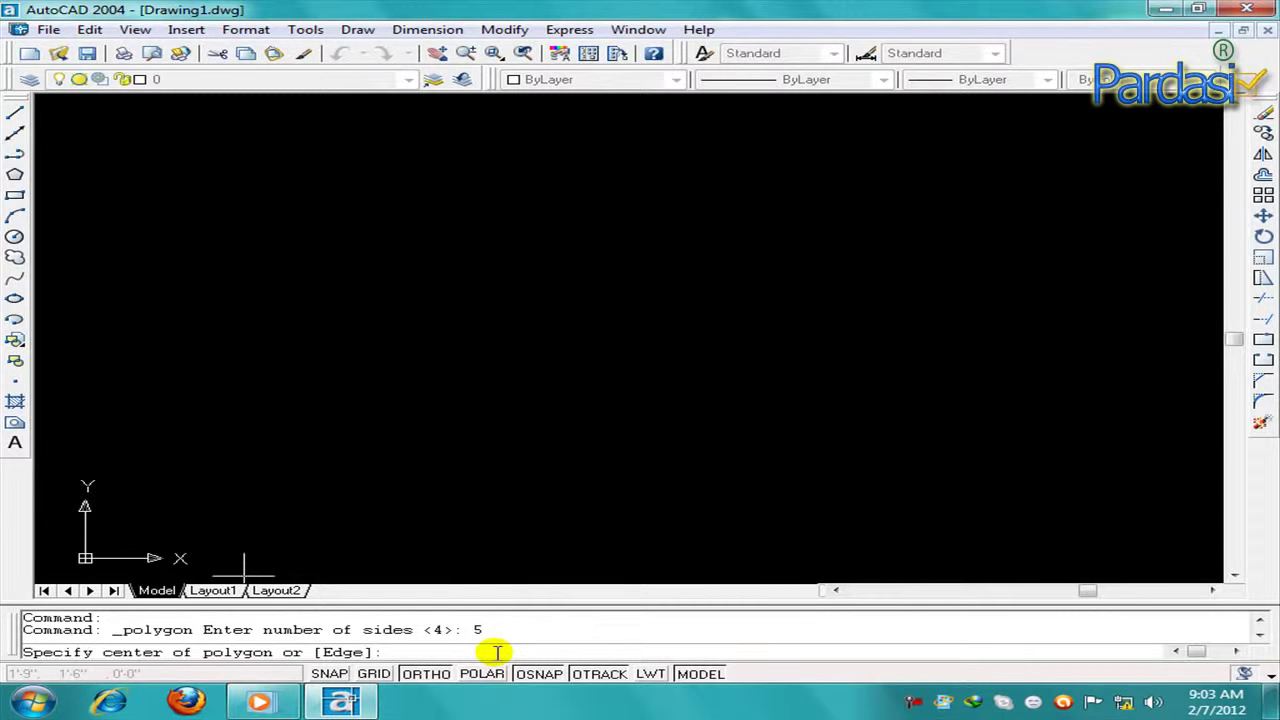
click(443, 283)
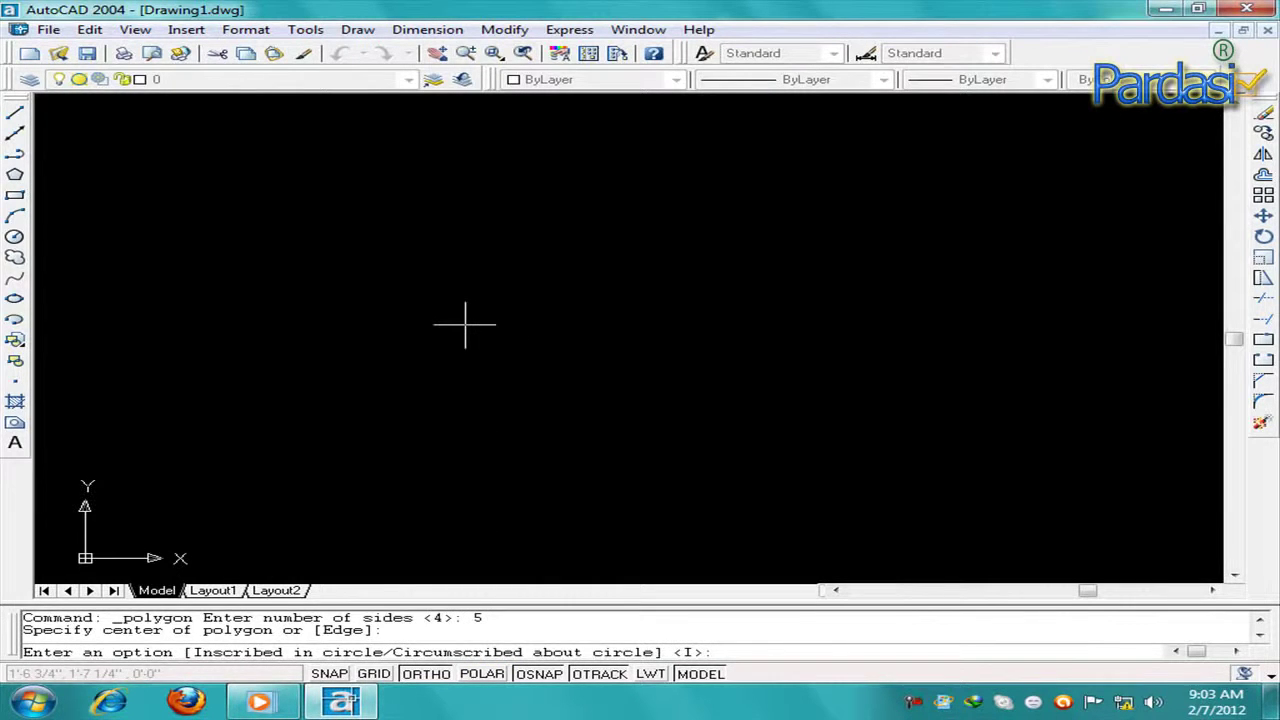
text(i)
key(Return)
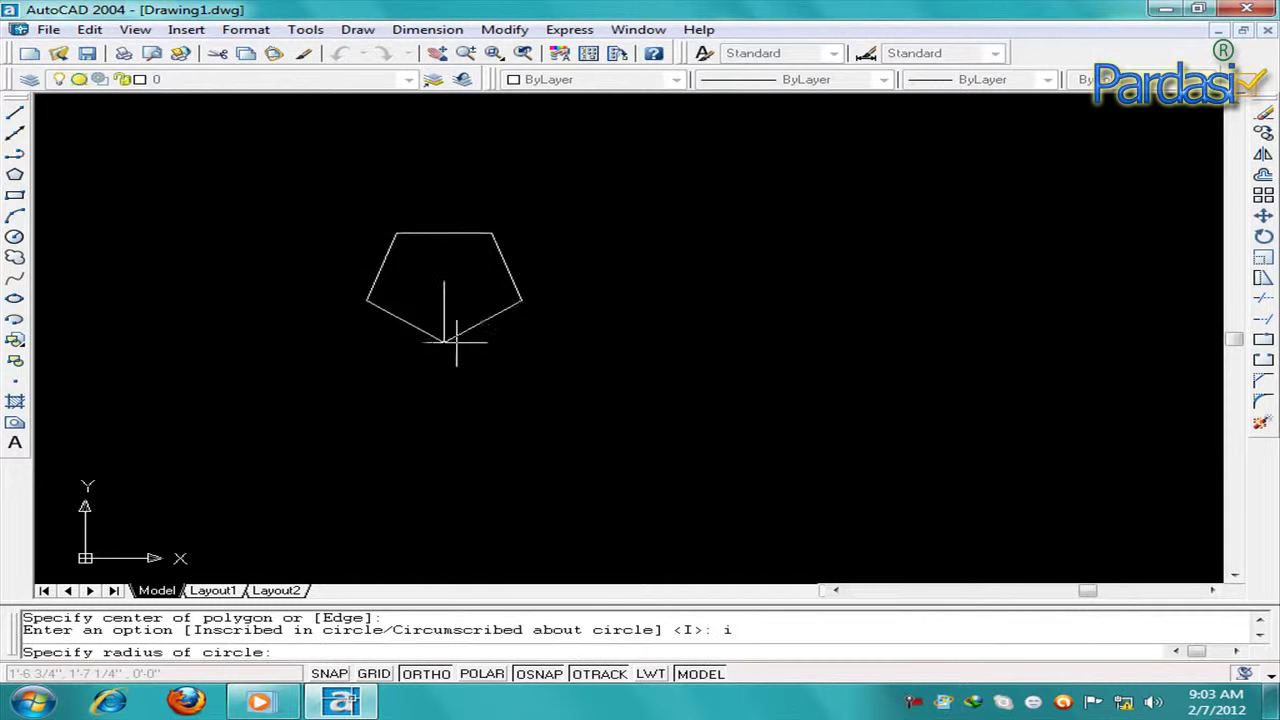
click(387, 350)
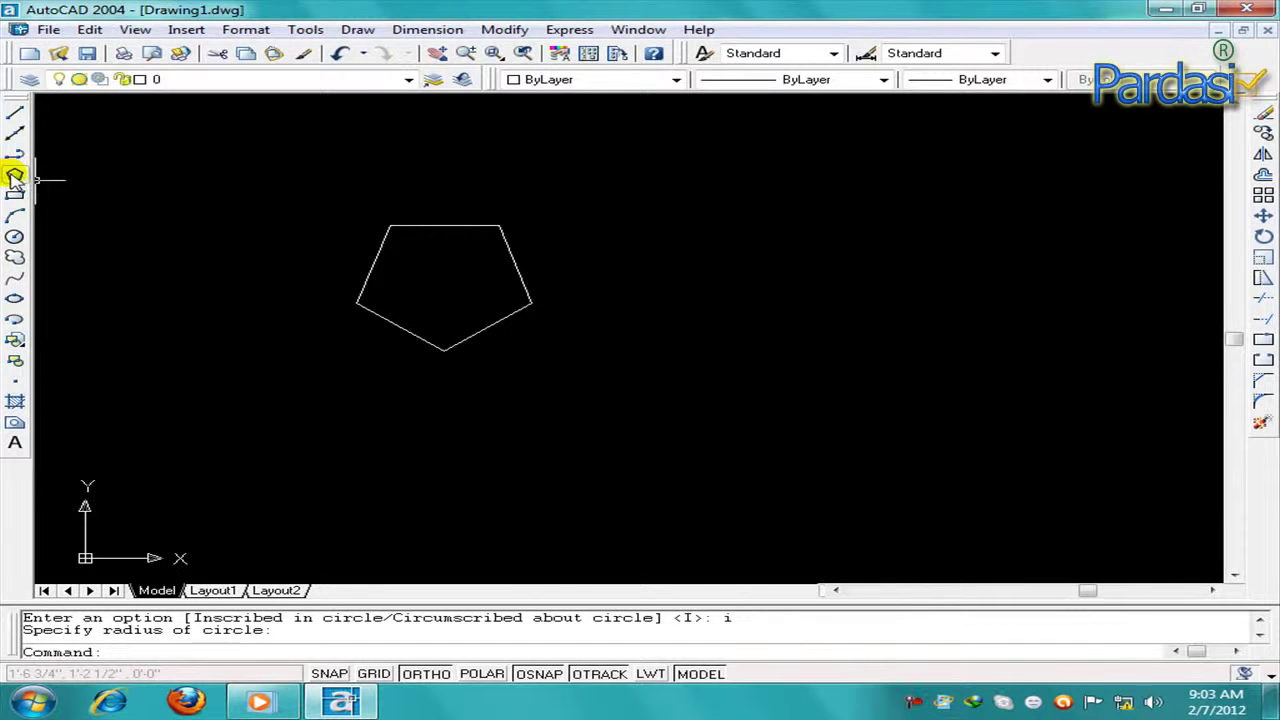
key(ctrl+a)
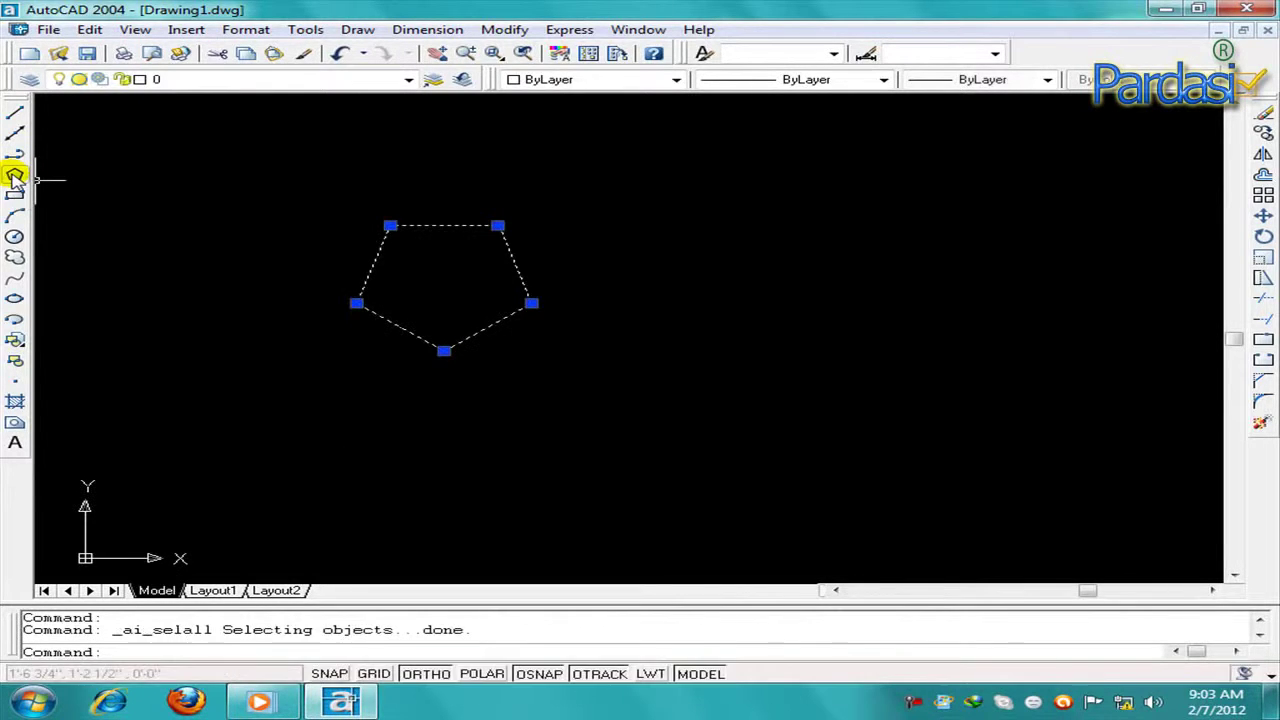
key(Delete)
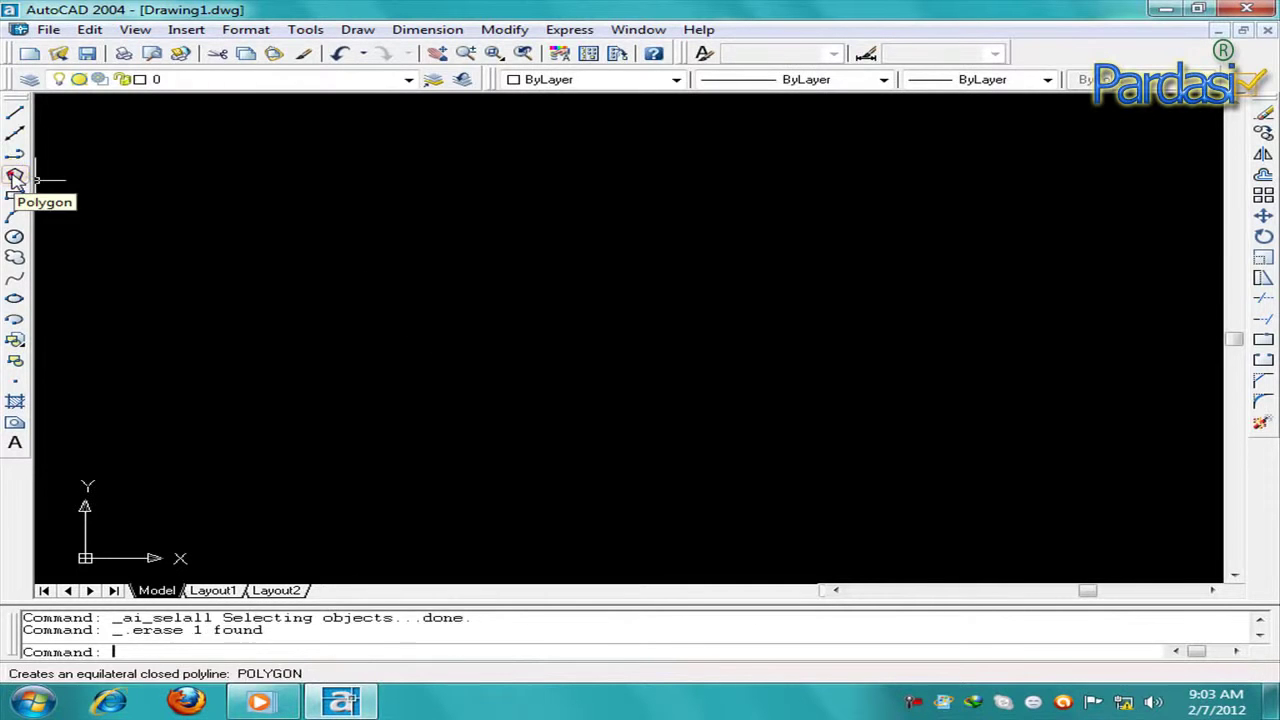
click(15, 176)
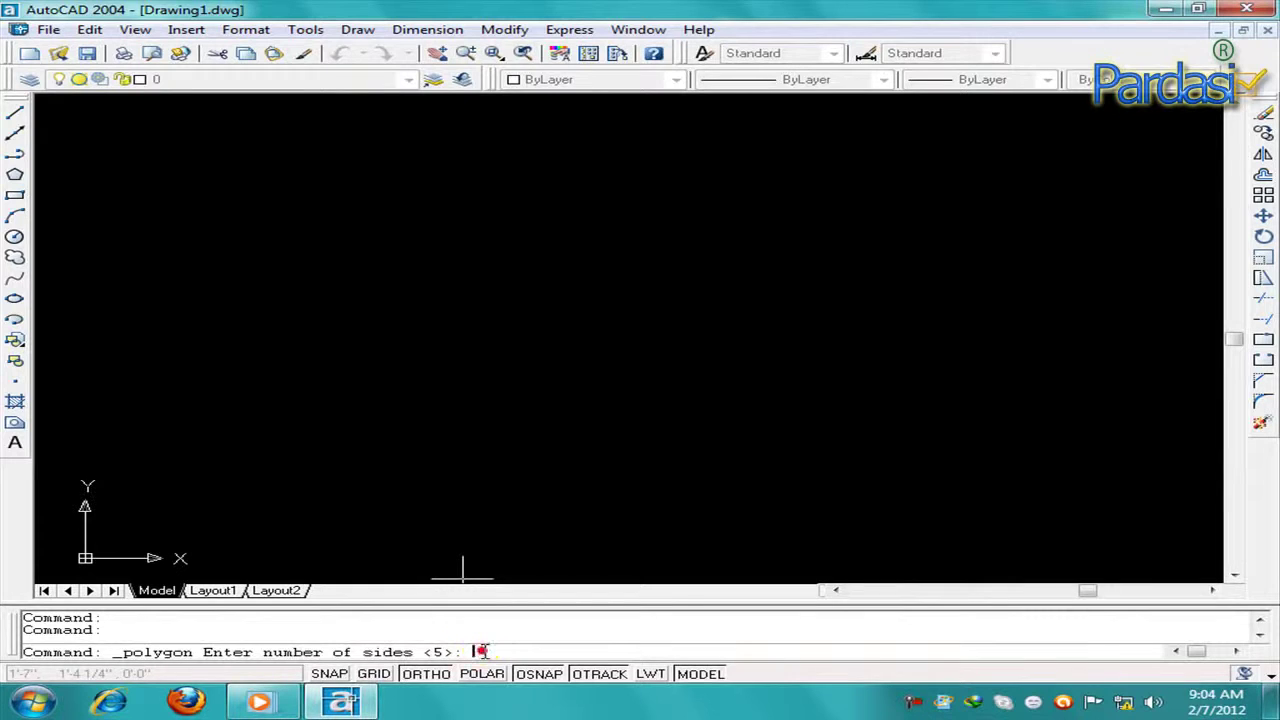
text(6)
Draw a 6-sided inscribed hexagon near the canvas centre, then select and delete it.
key(Return)
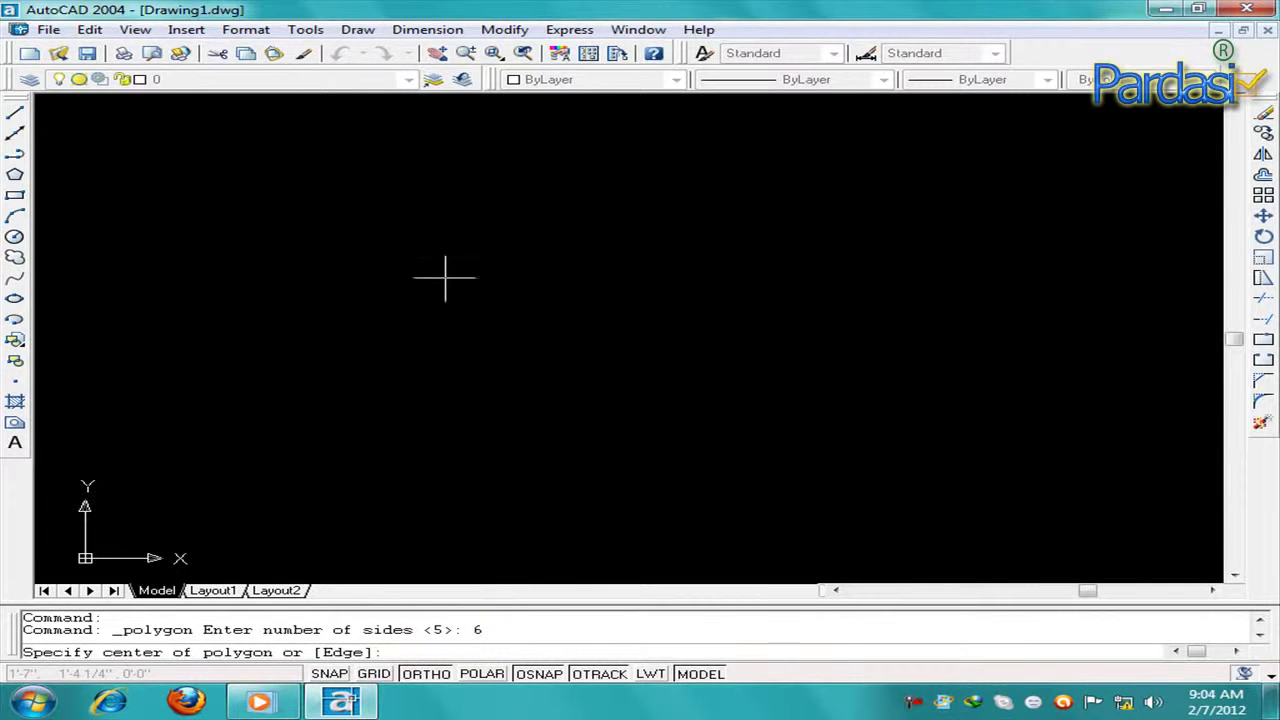
click(446, 271)
text(i)
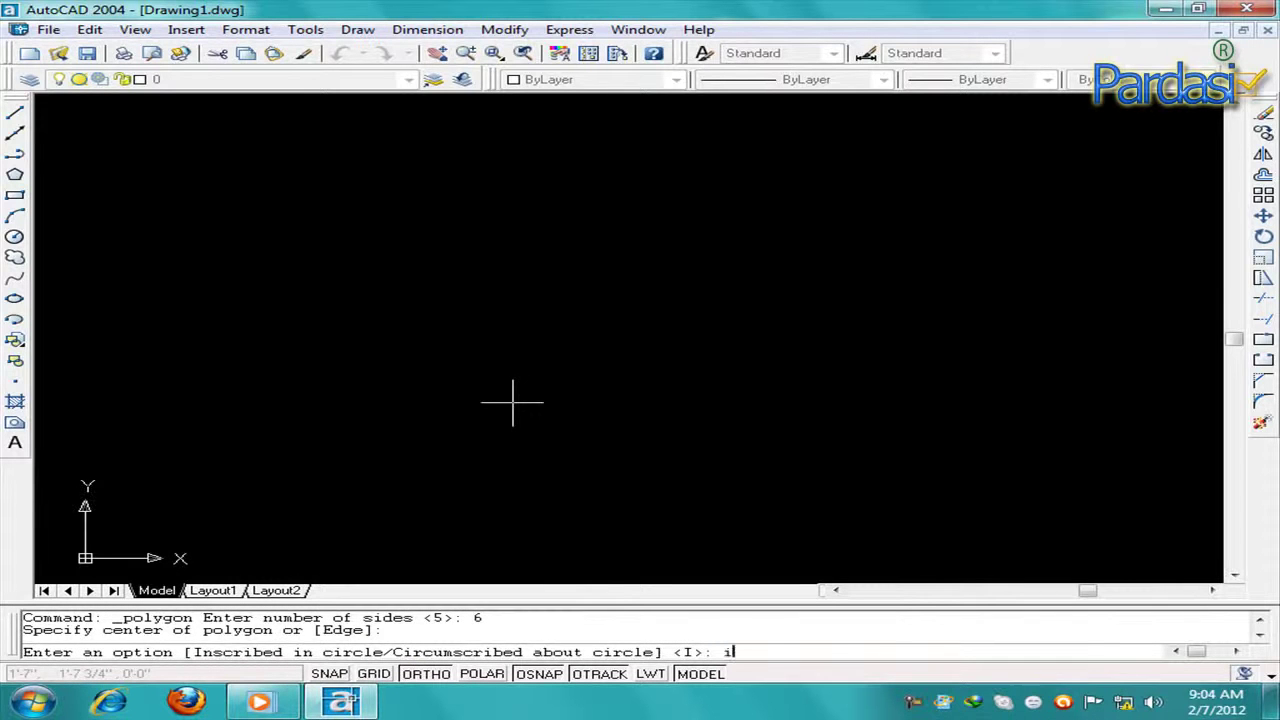
key(Return)
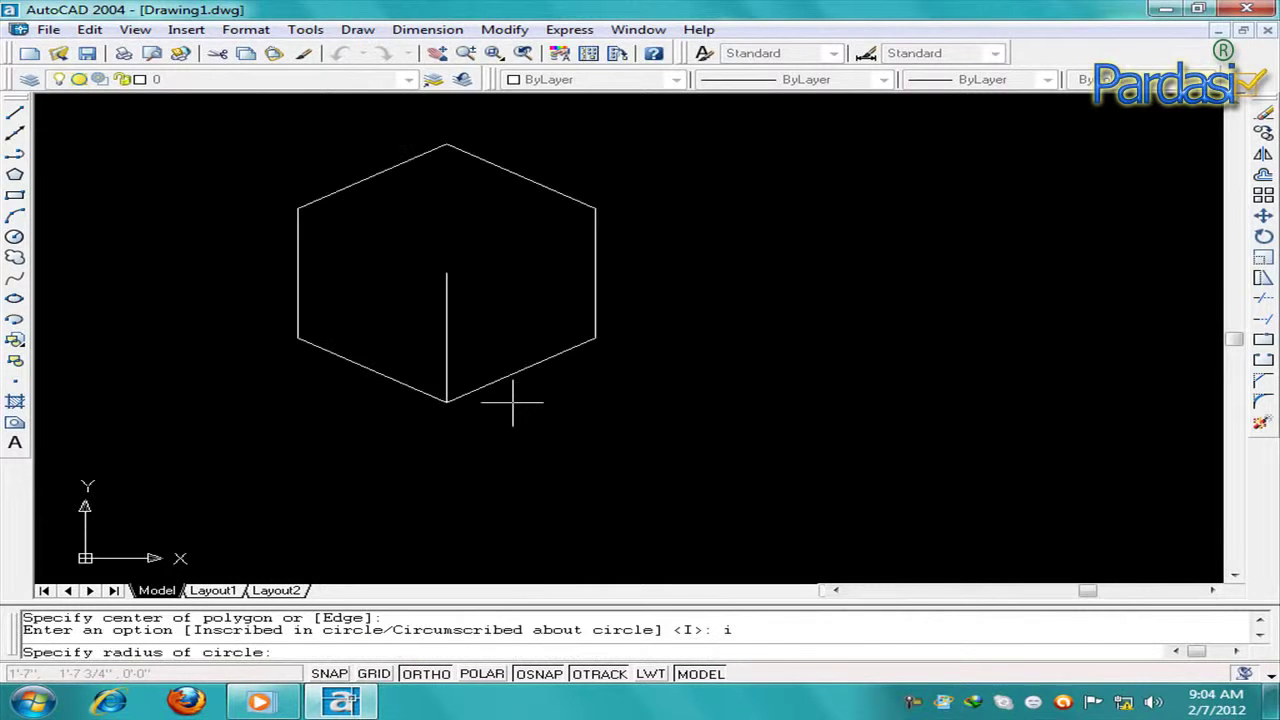
click(487, 342)
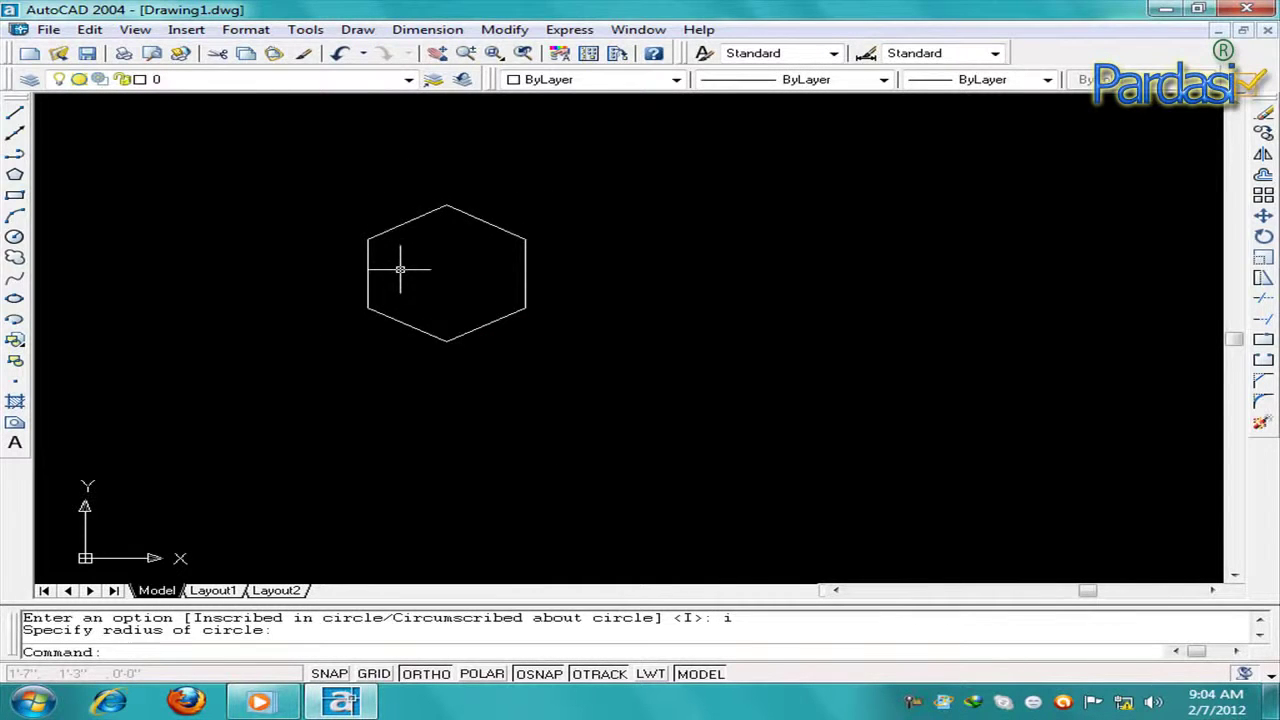
click(522, 307)
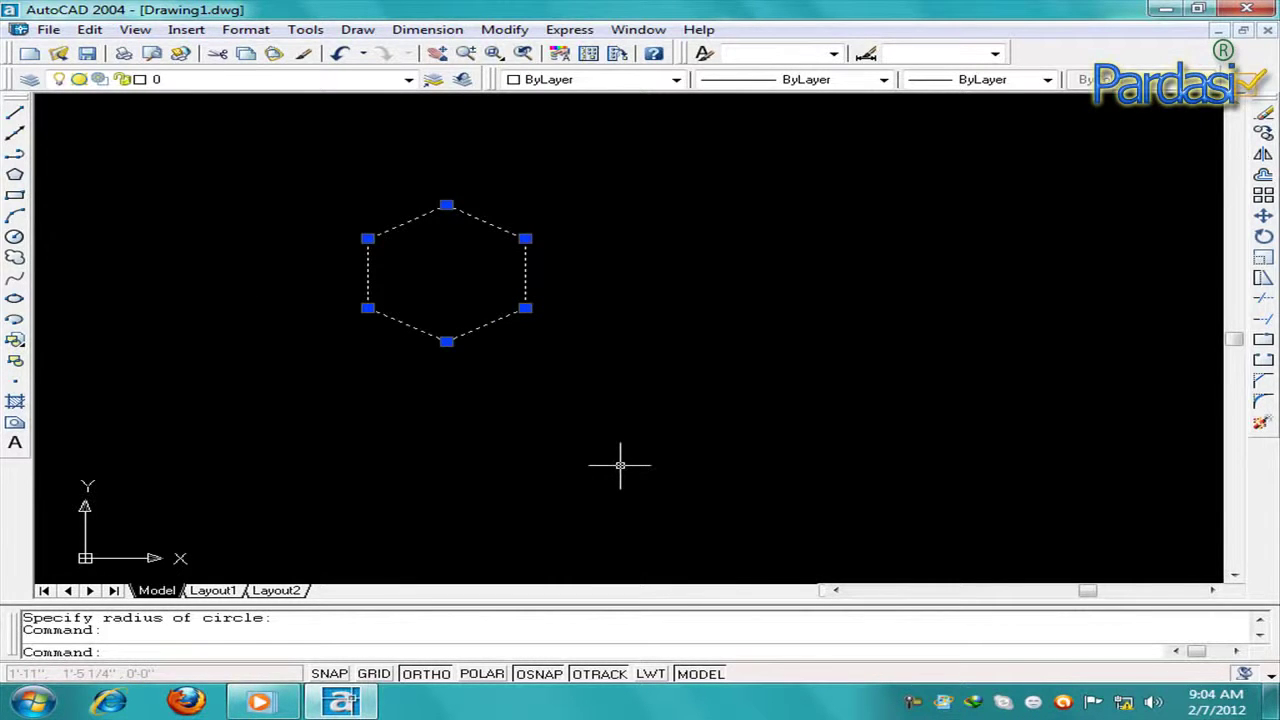
key(Delete)
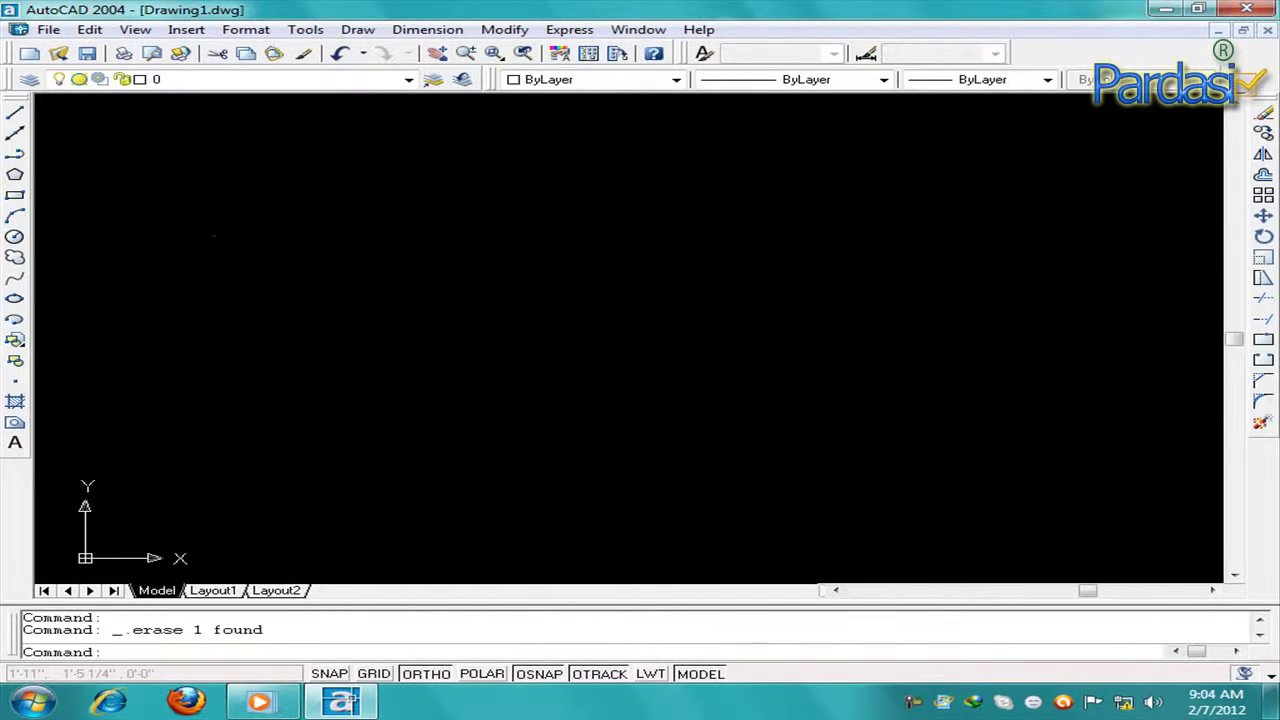
Draw a rectangle from two picked corners, then select and delete it.
click(15, 193)
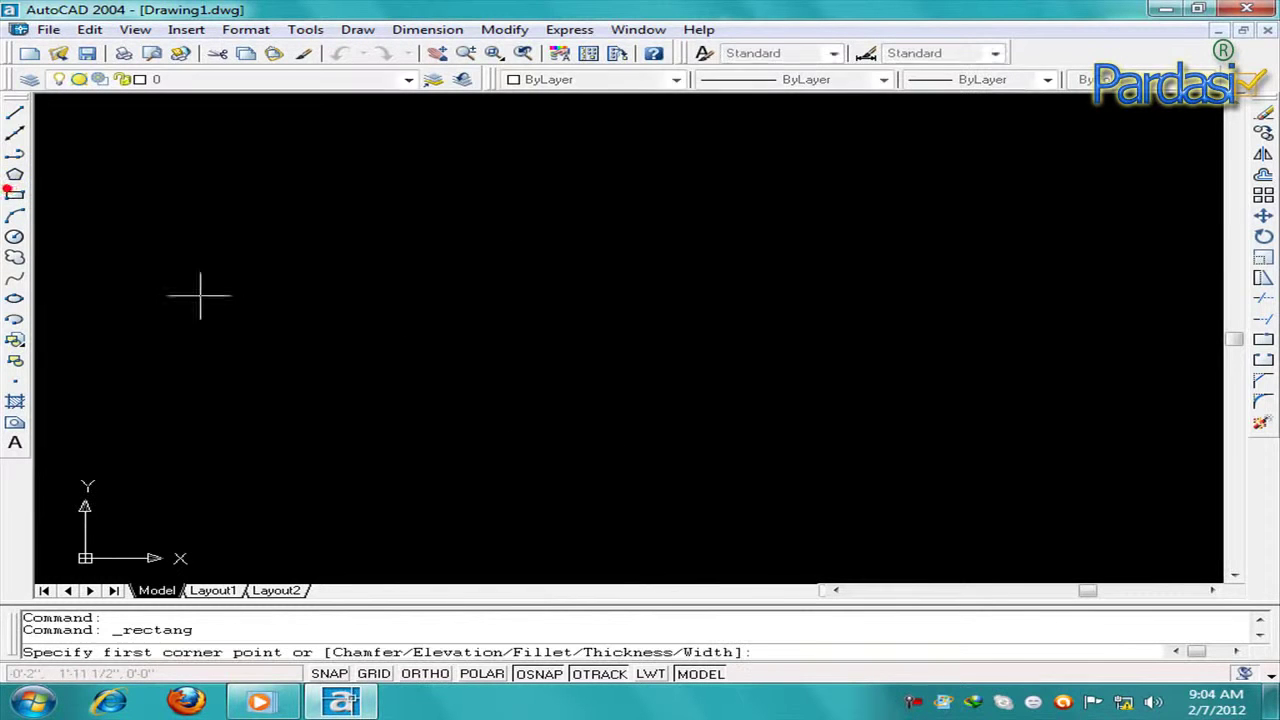
click(356, 266)
click(714, 440)
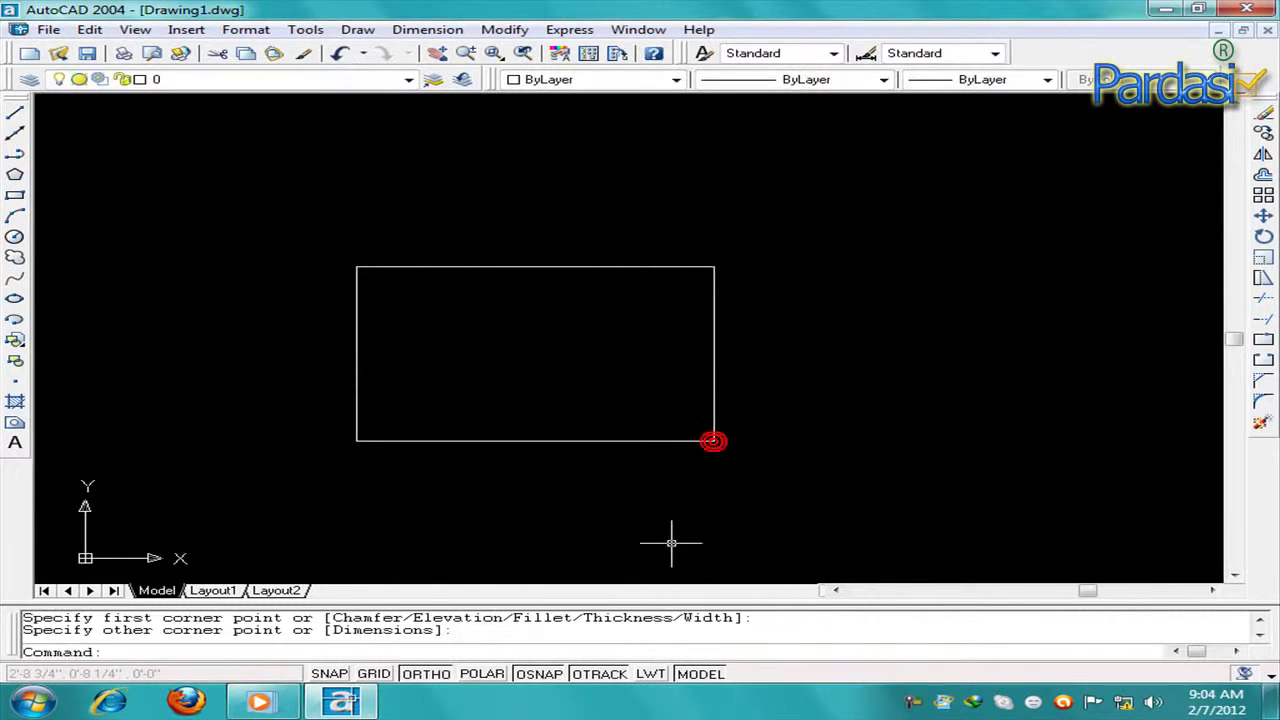
click(582, 440)
key(Delete)
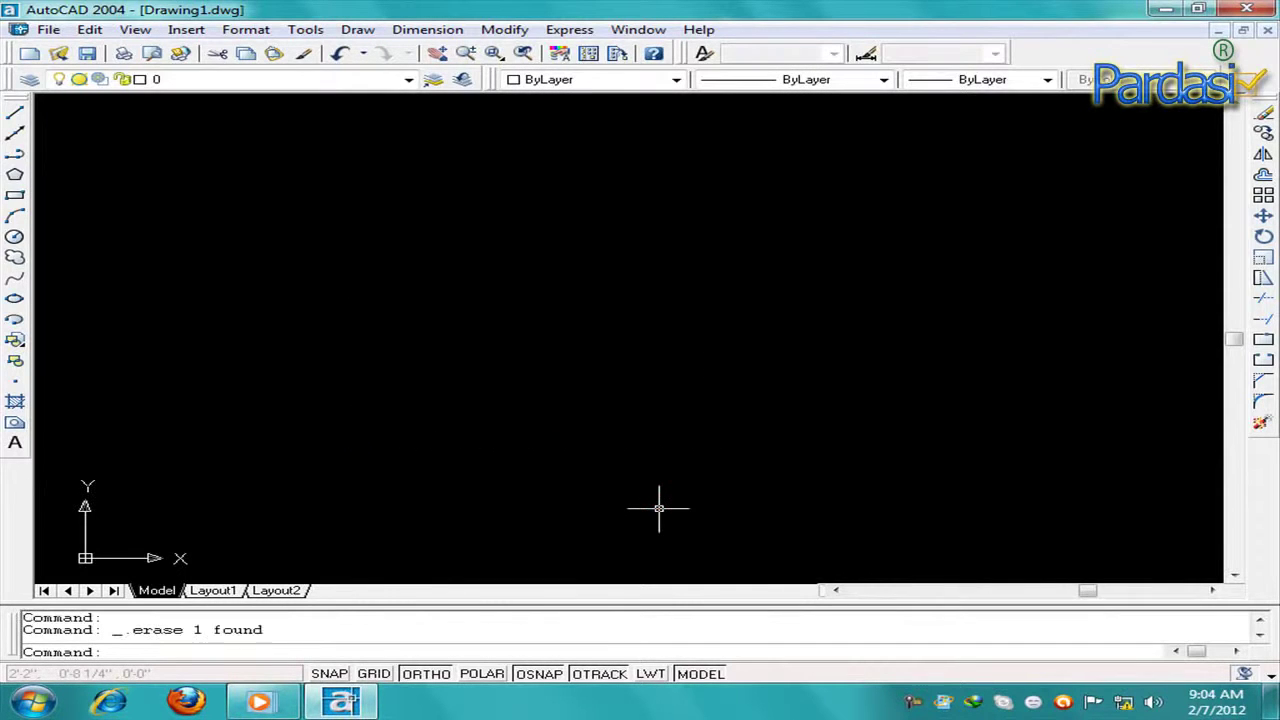
click(16, 217)
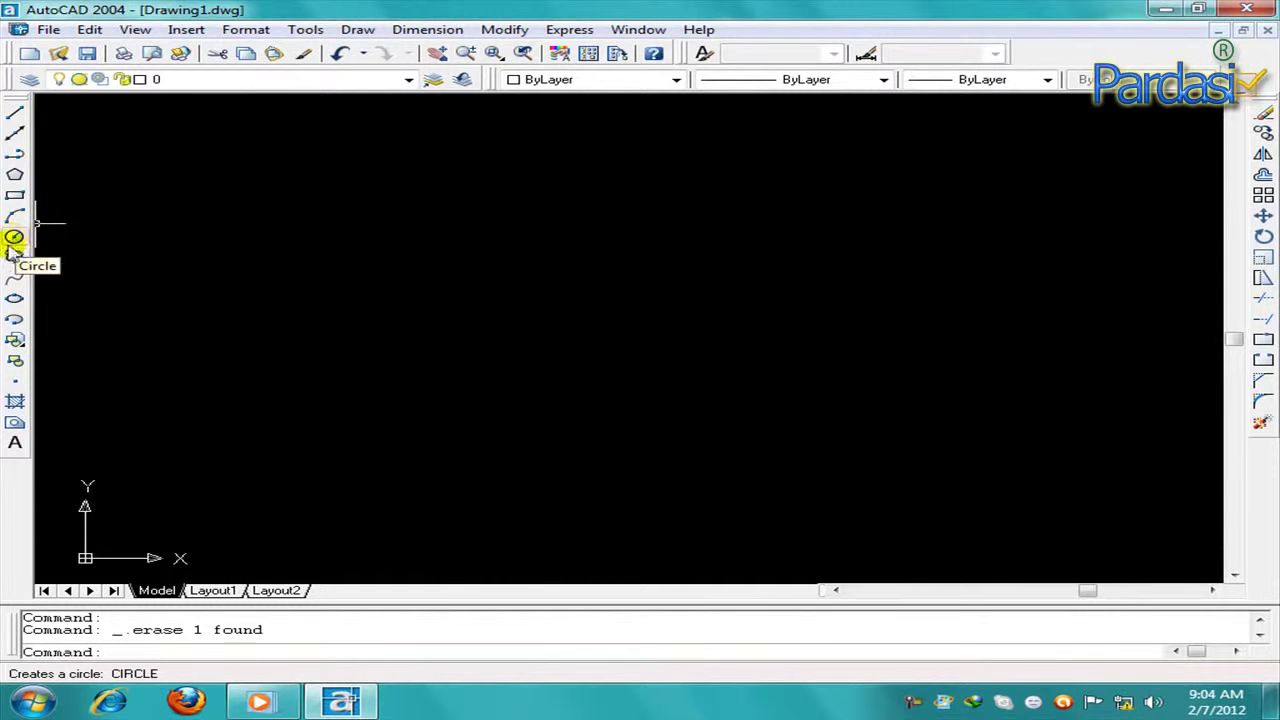
click(14, 258)
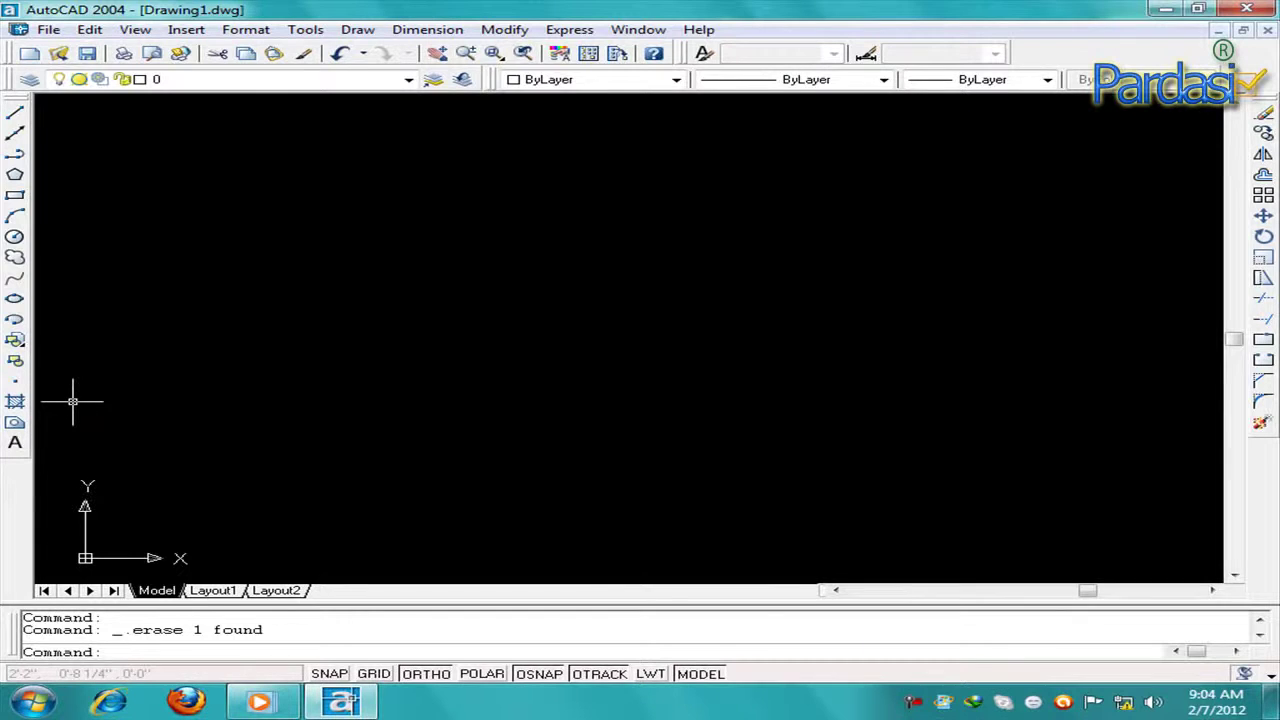
Run REC and create a rectangle with corners entered as 20 and 40.
click(211, 651)
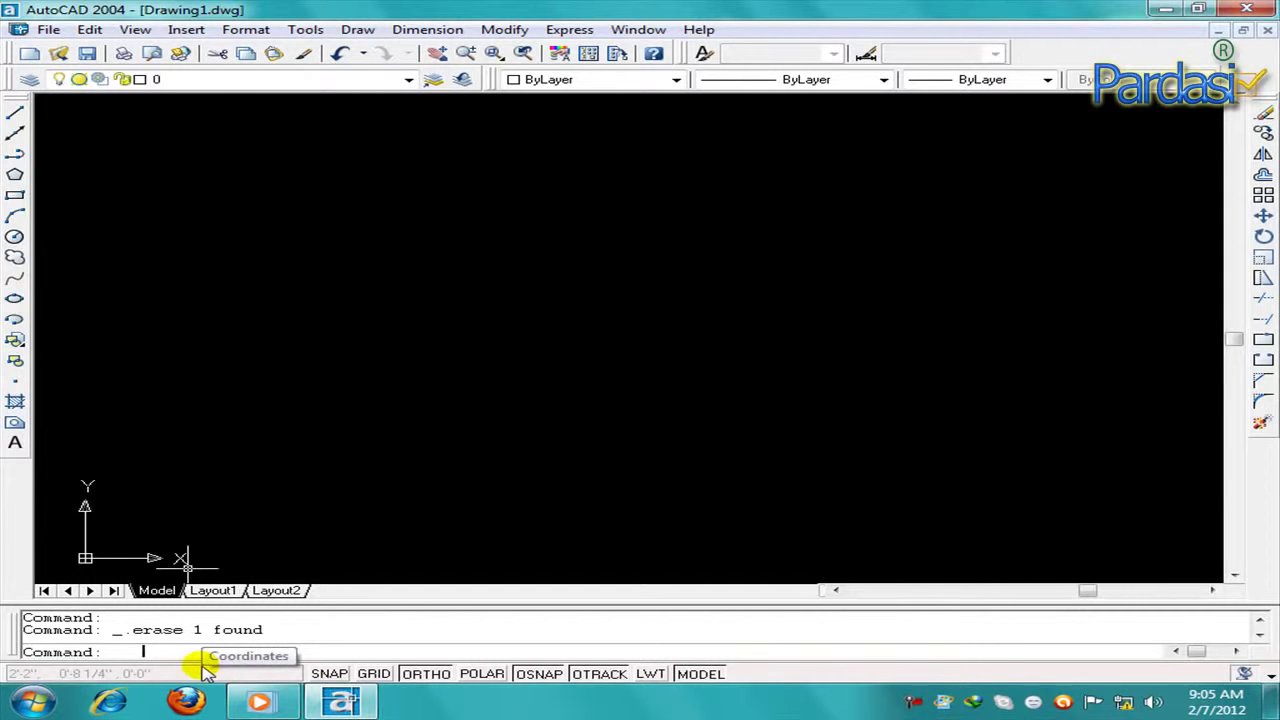
text(rec)
key(Return)
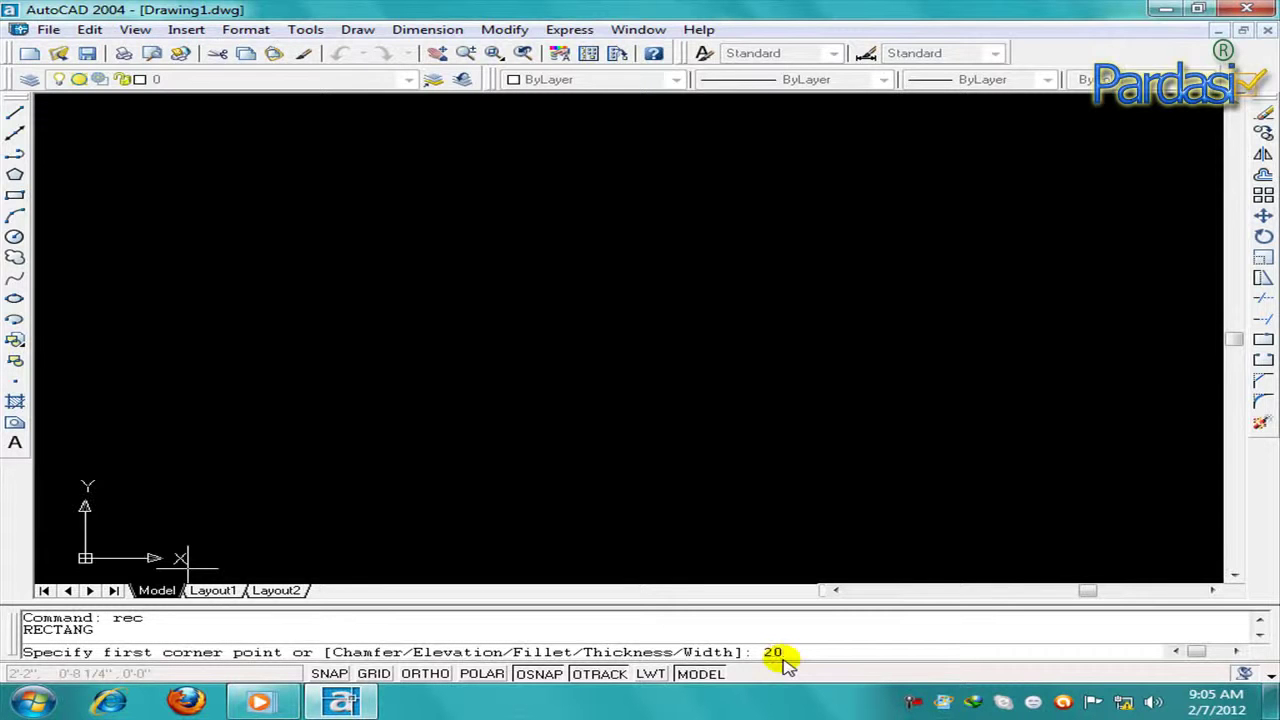
text(20)
key(Return)
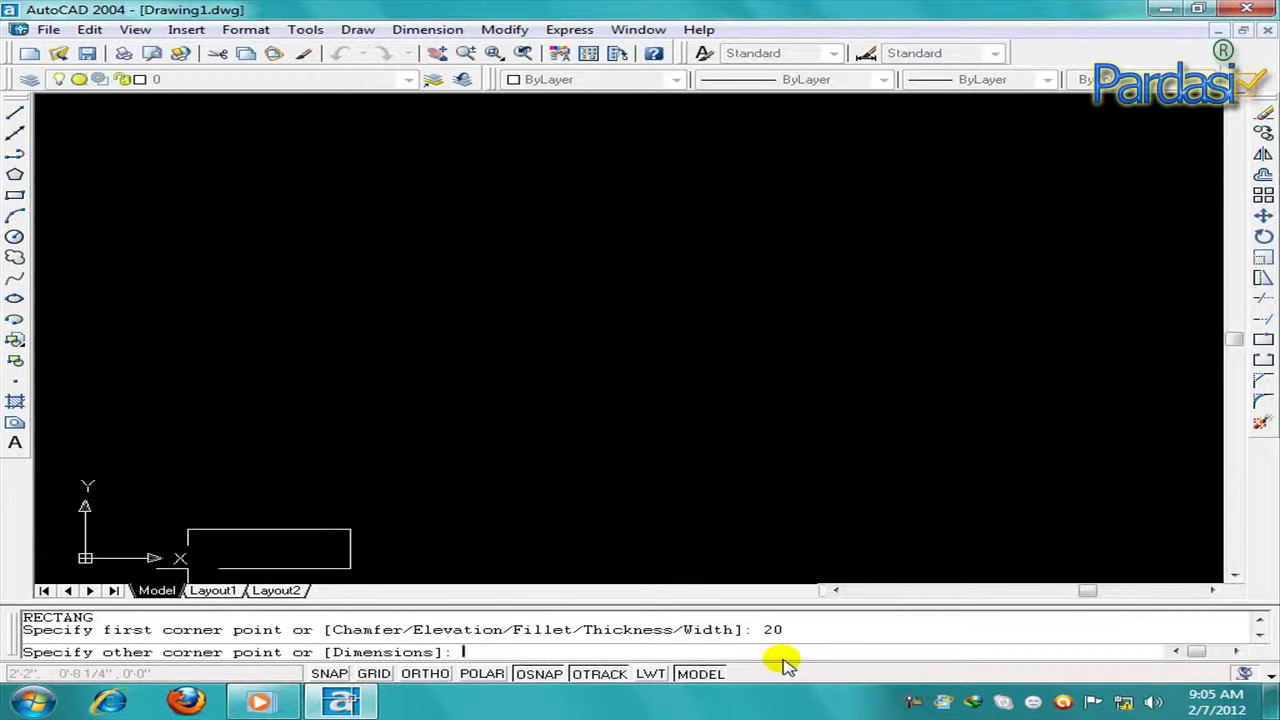
text(40)
key(Return)
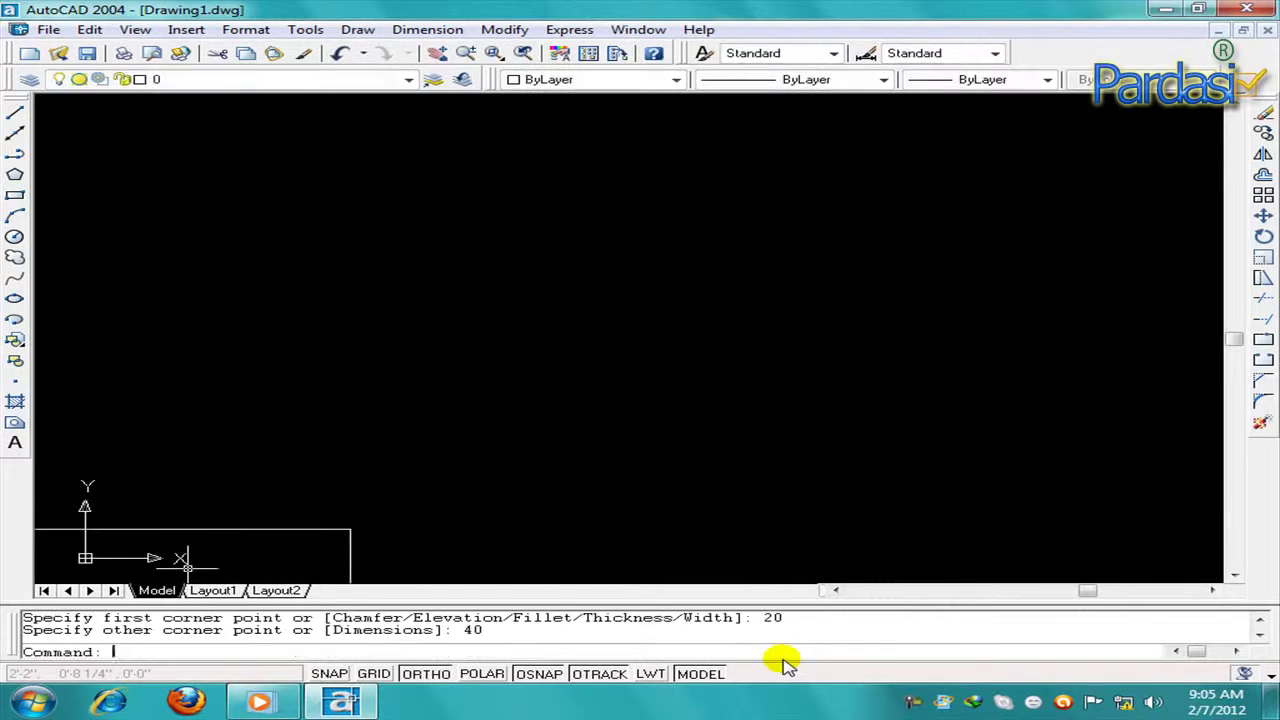
Drag an empty selection window, then pan the view to centre the rectangle.
click(100, 258)
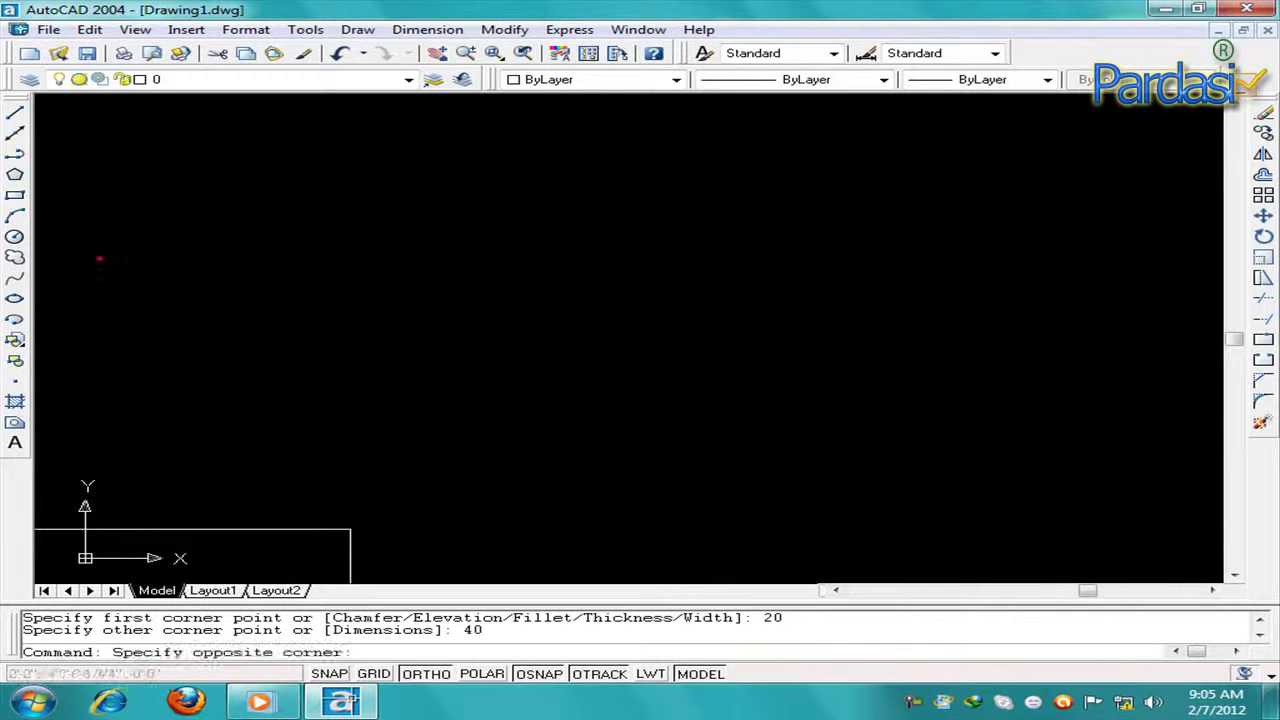
click(182, 372)
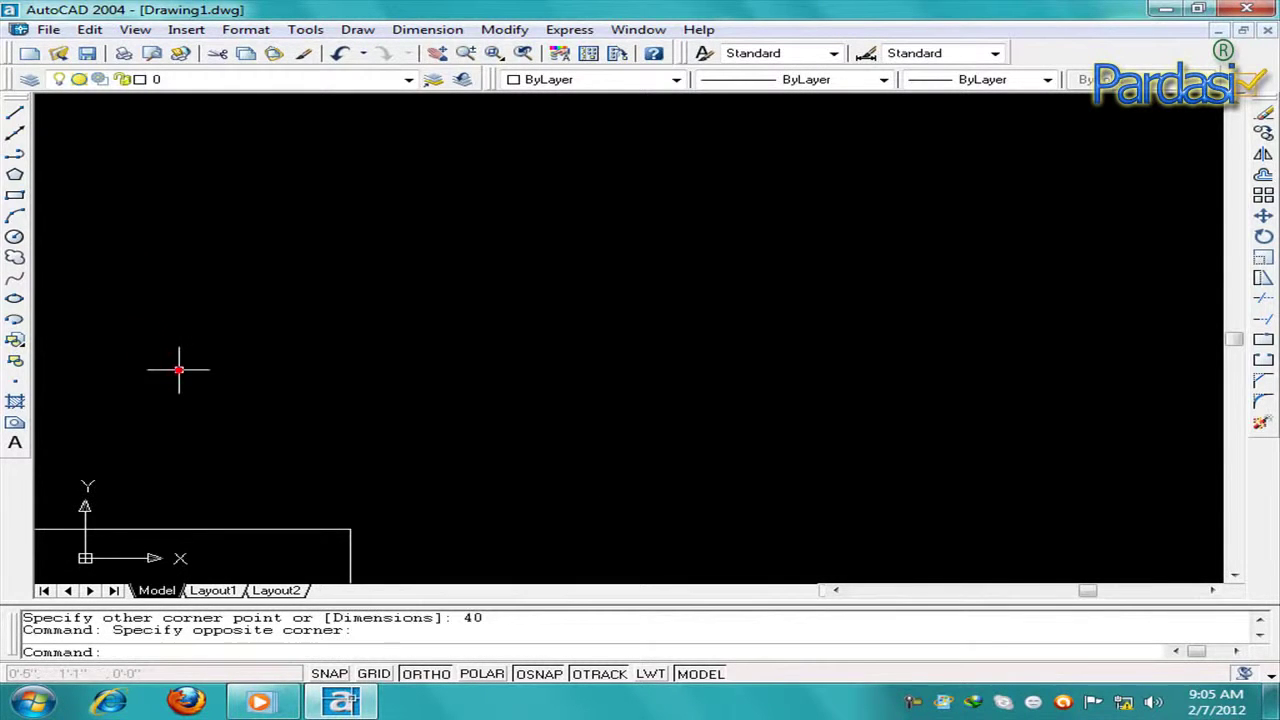
click(433, 54)
mouse_move(206, 514)
mouse_down()
mouse_move(594, 234)
mouse_move(863, 236)
mouse_move(823, 246)
mouse_up()
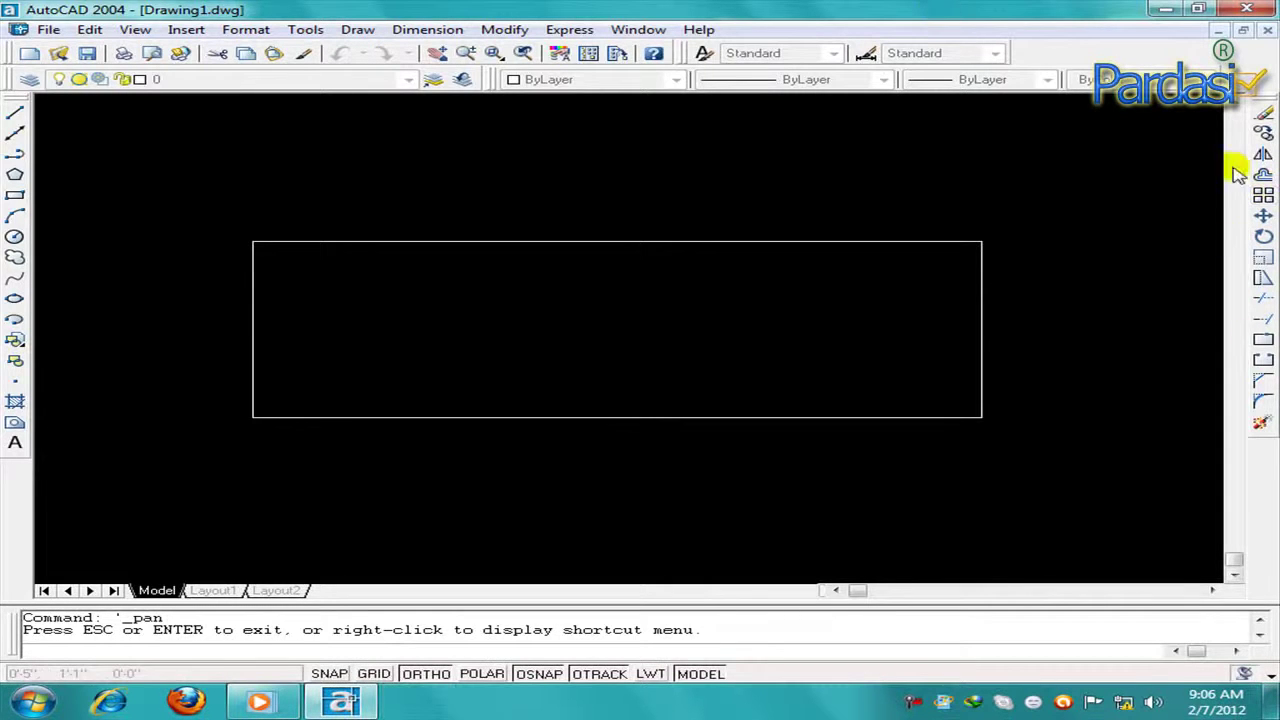
Erase the rectangle, then undo the erase with Ctrl+Z to restore it.
click(1262, 118)
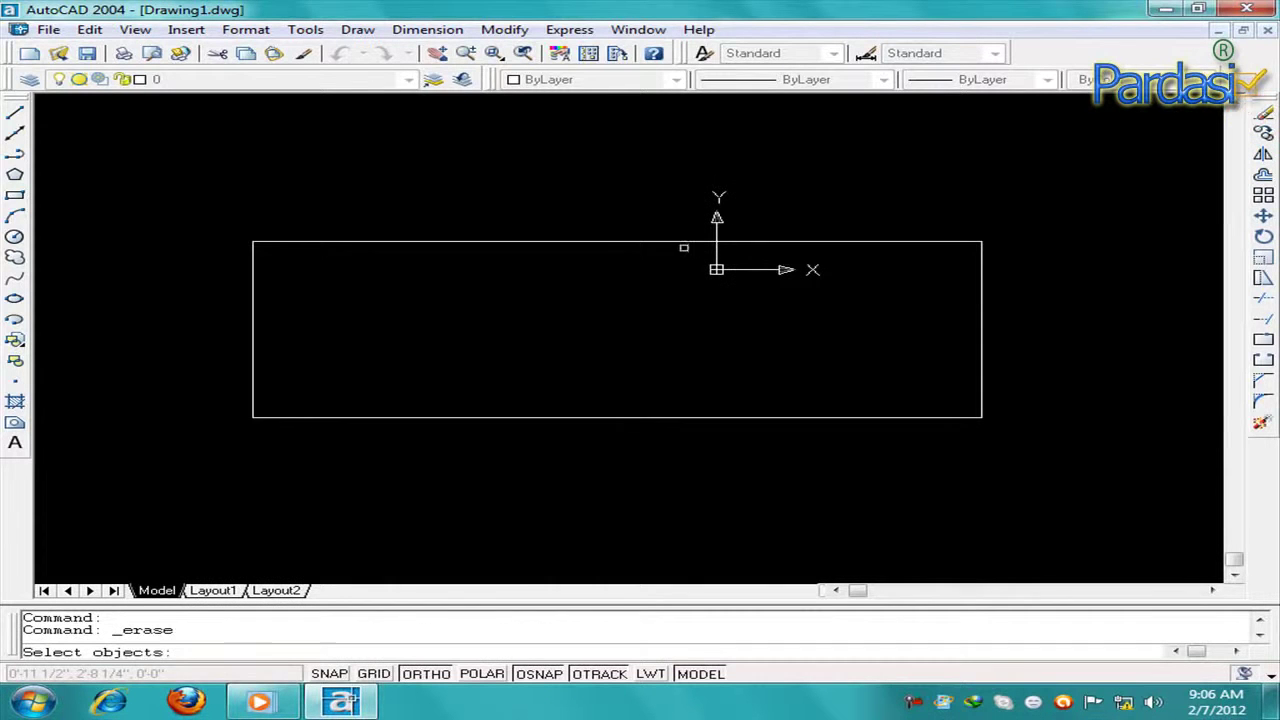
click(535, 243)
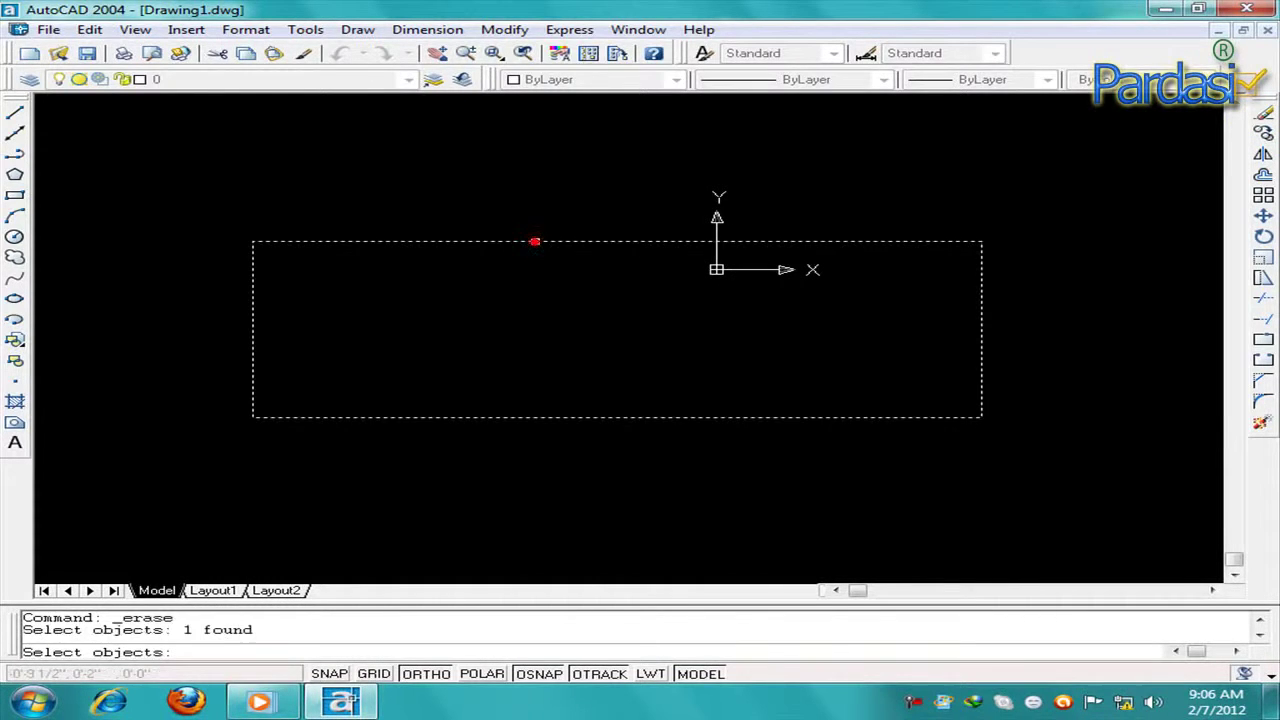
key(Return)
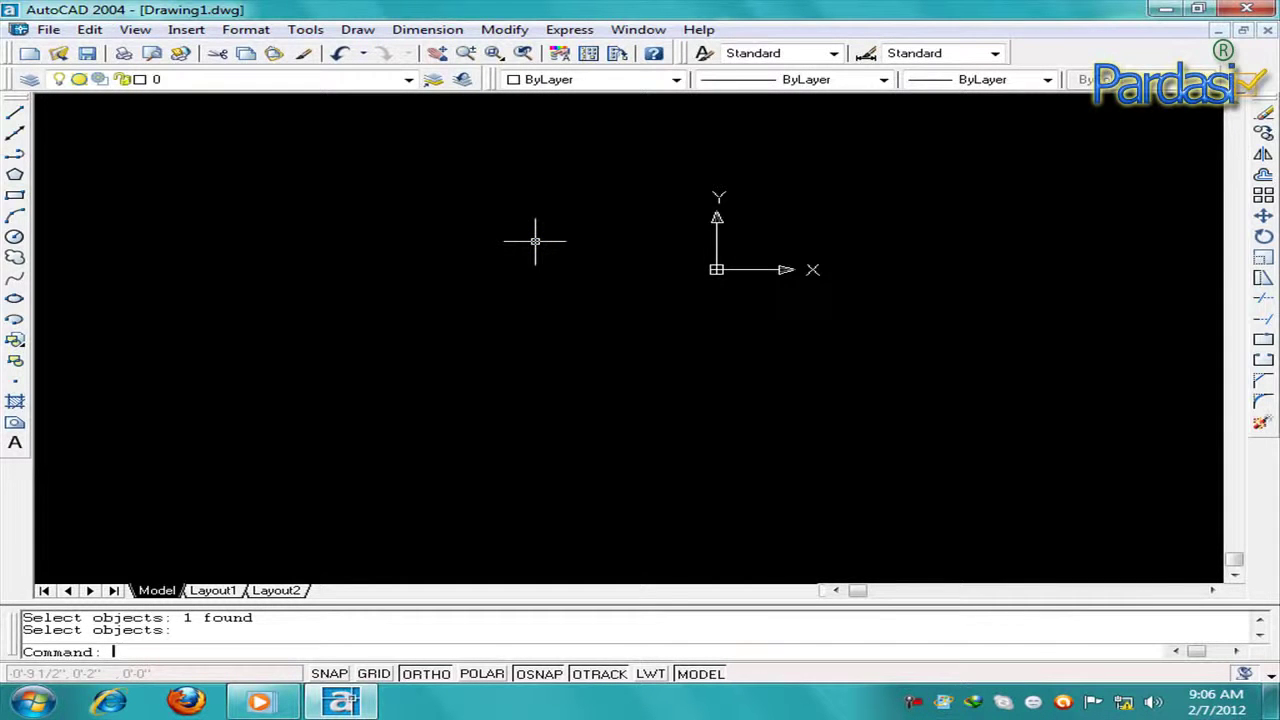
key(ctrl+z)
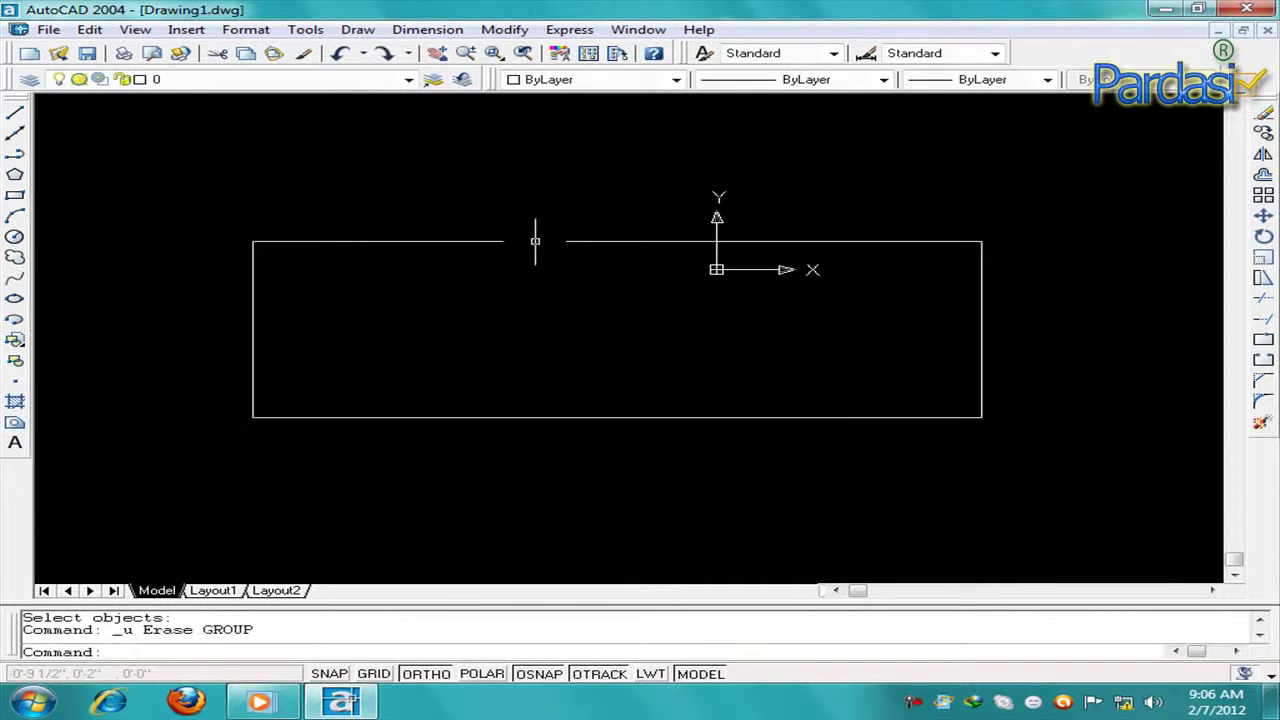
Copy the rectangle, placing the duplicate below and slightly left of the original.
click(1262, 138)
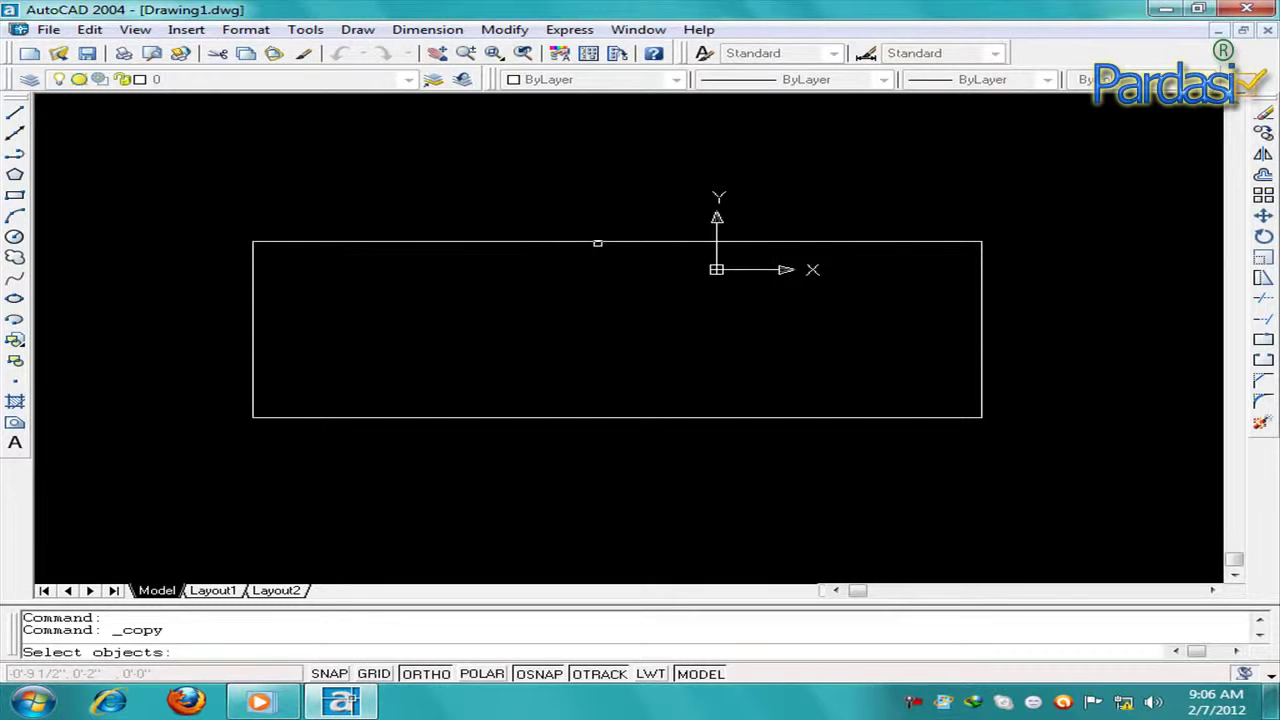
click(598, 243)
click(594, 220)
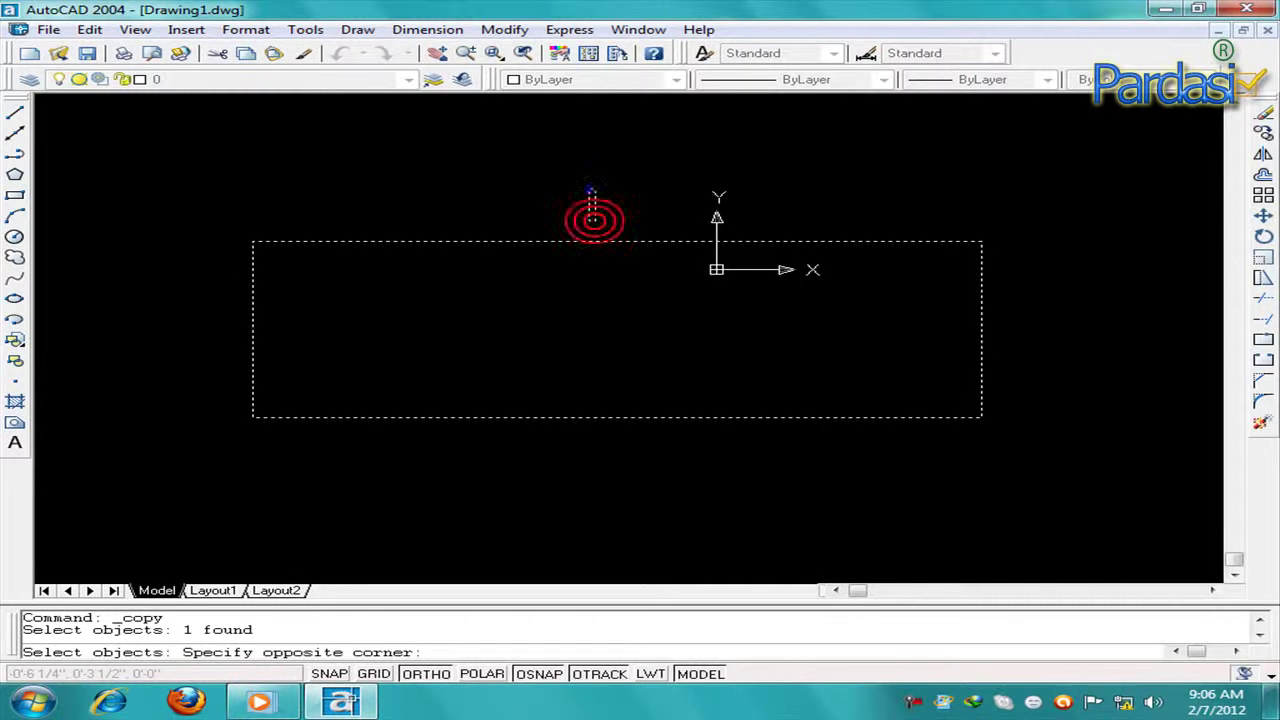
click(594, 220)
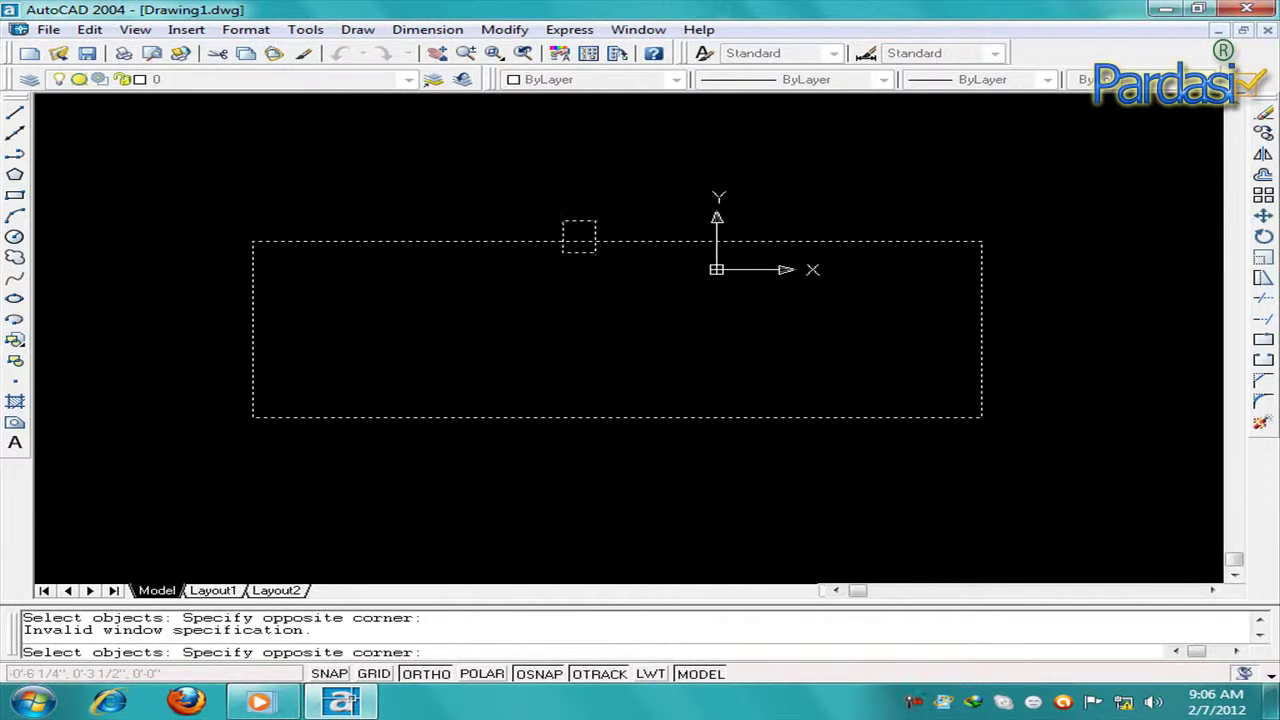
click(560, 248)
click(557, 243)
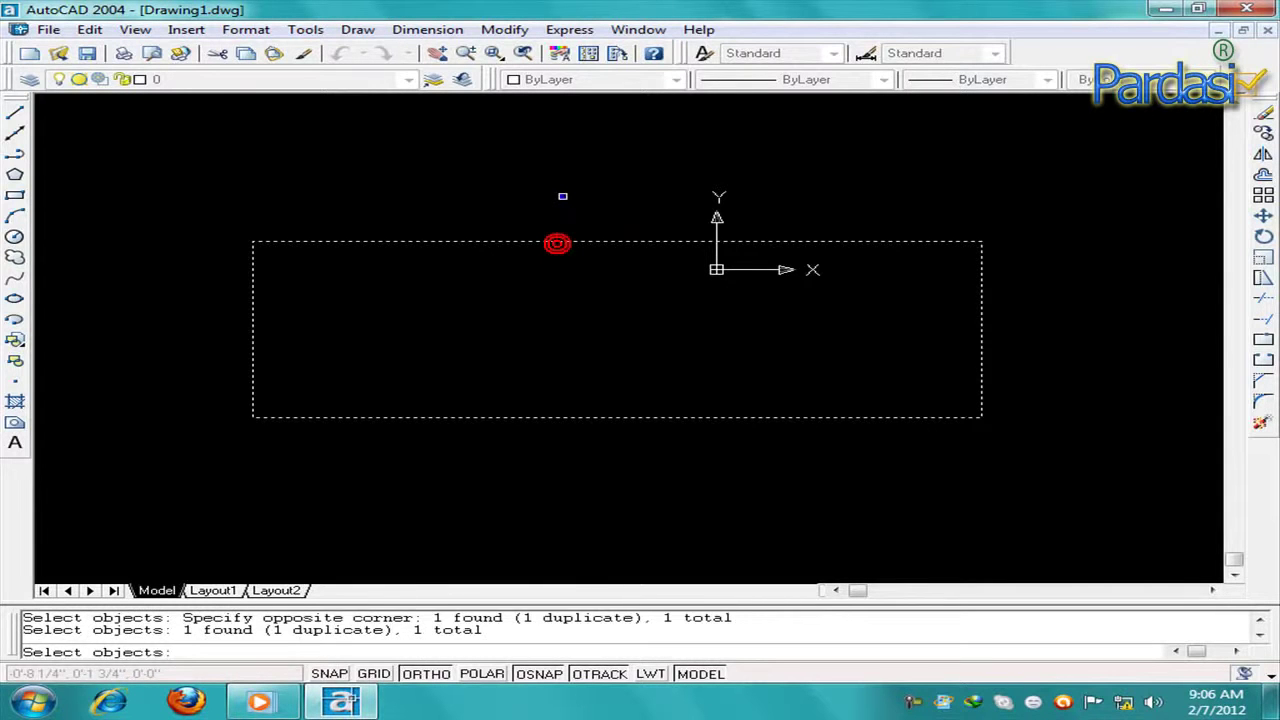
key(Return)
click(562, 194)
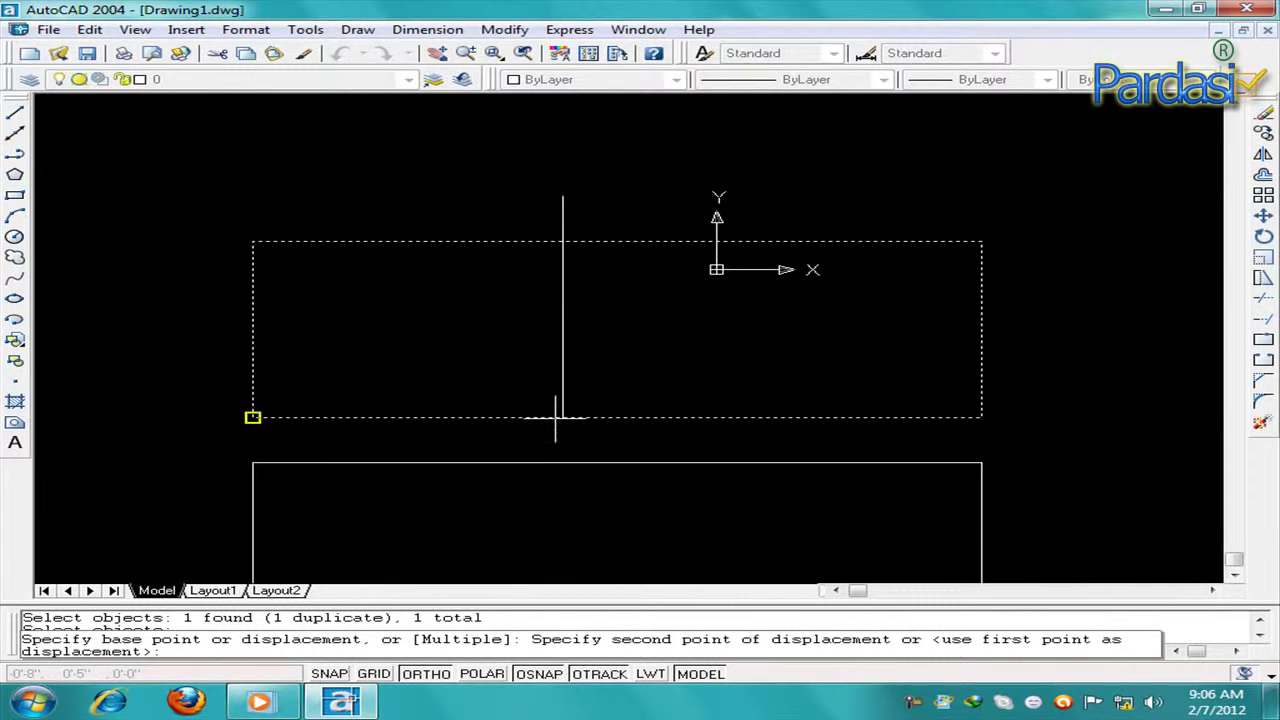
click(556, 418)
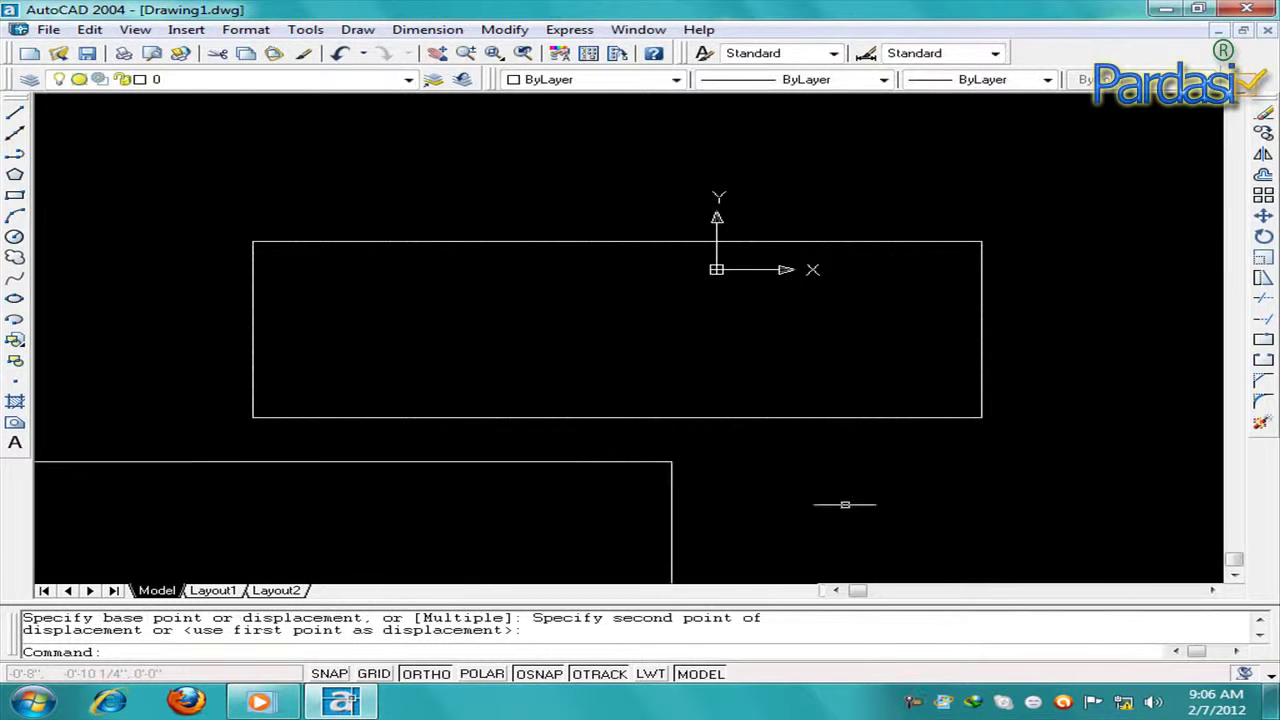
scroll(840, 480, down, 2)
scroll(772, 466, up, 2)
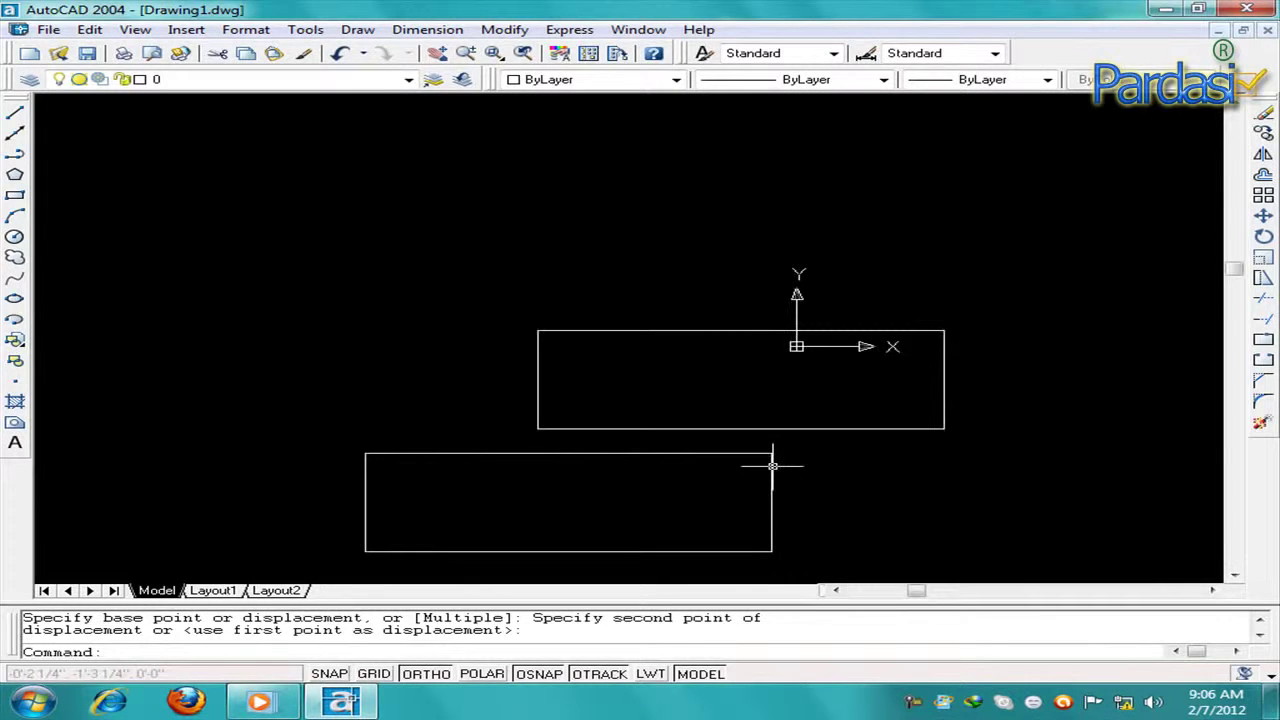
click(418, 650)
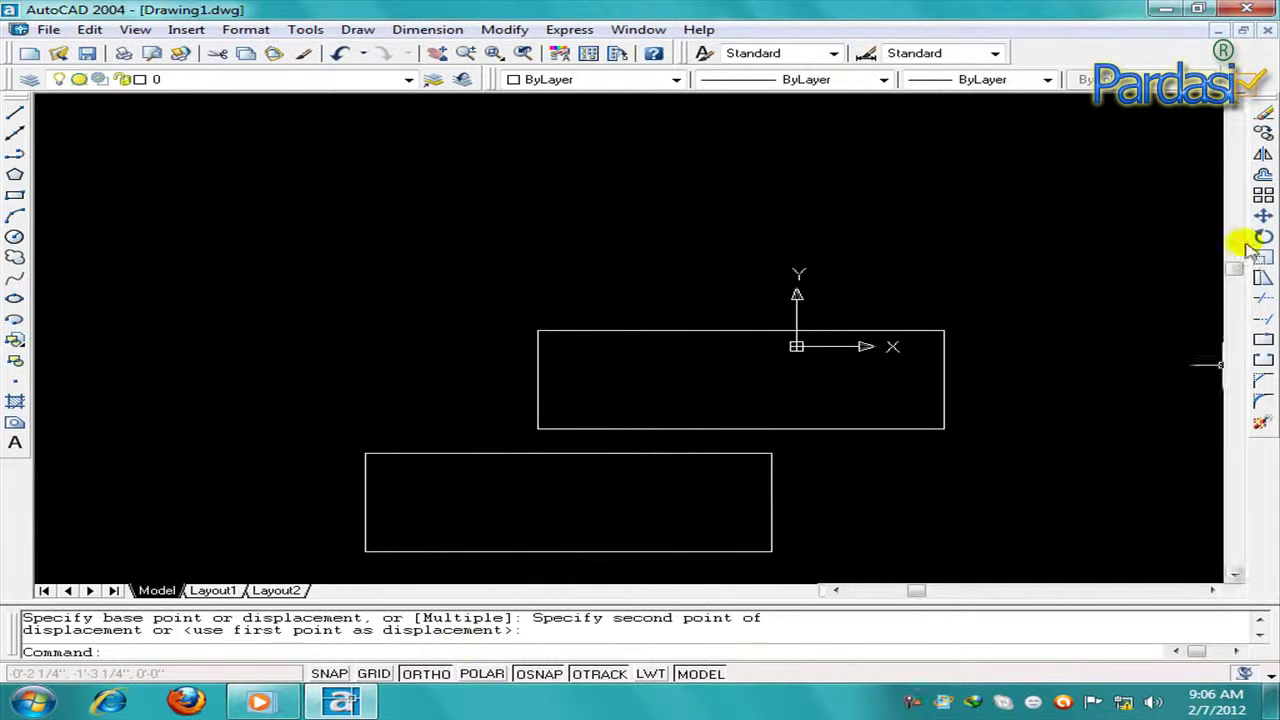
Begin mirroring the lower rectangle about a vertical line at its right corner.
click(1262, 158)
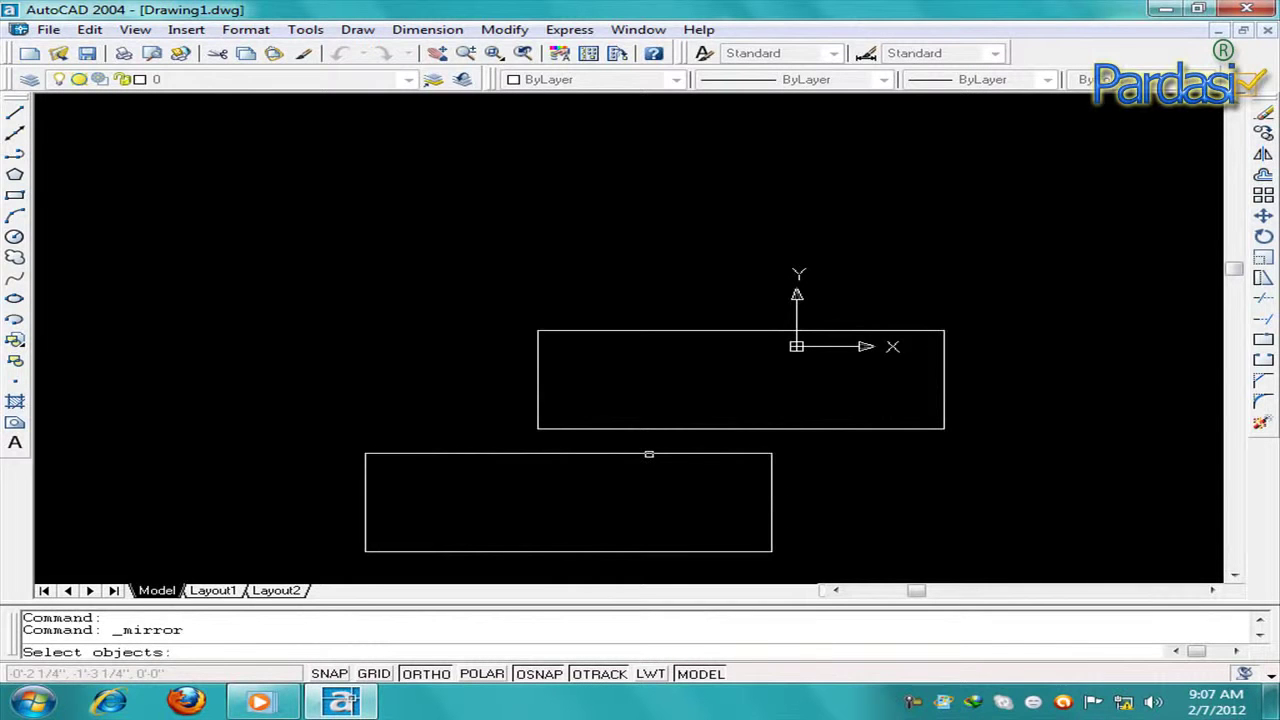
click(649, 454)
right_click(649, 454)
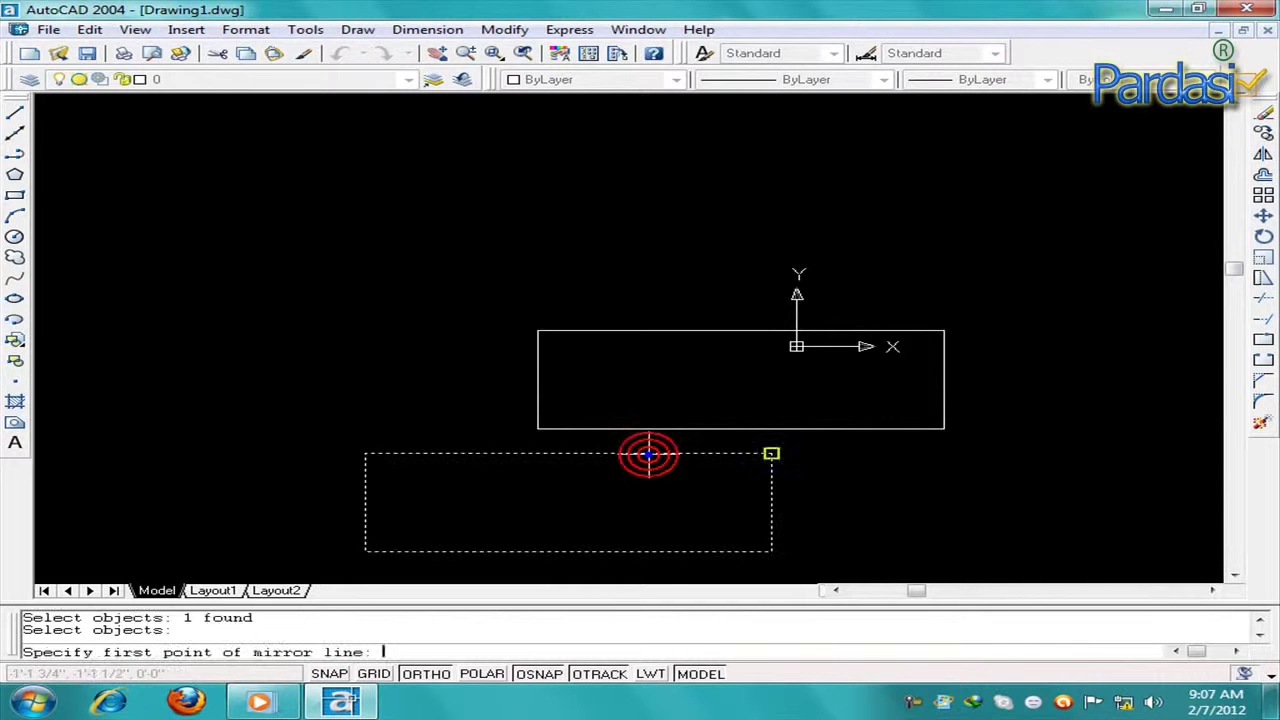
click(771, 453)
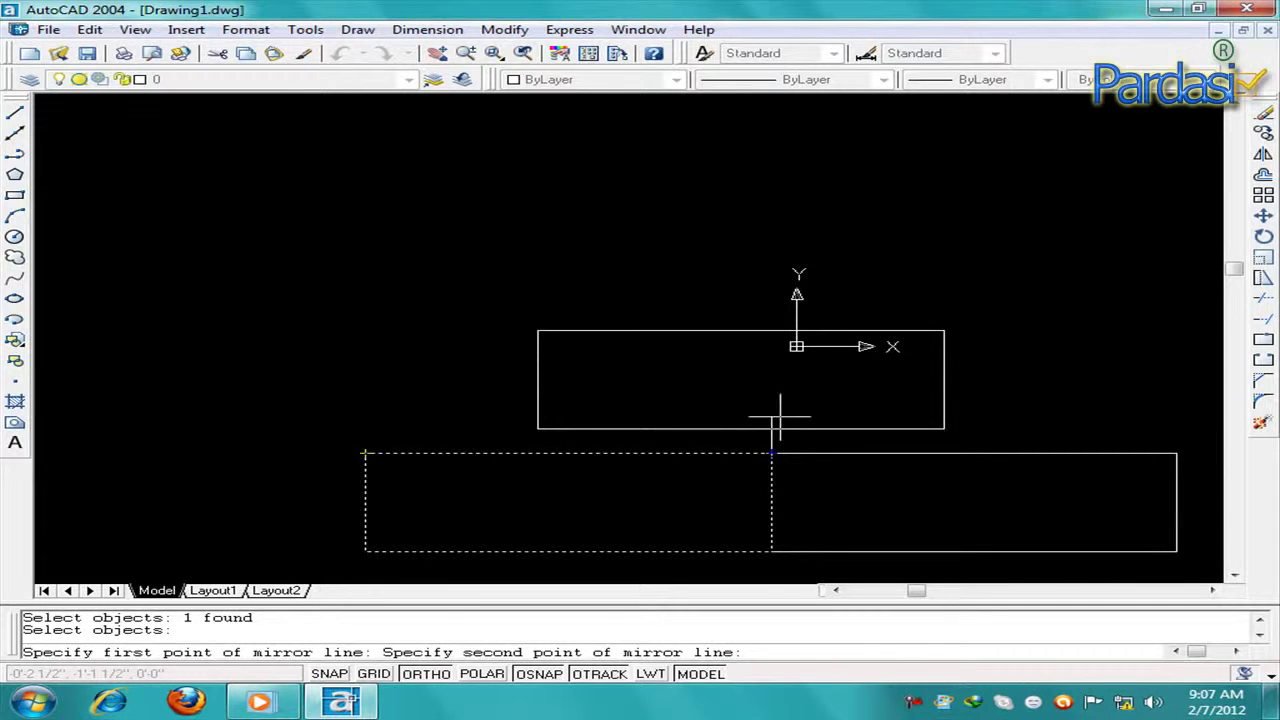
key(Return)
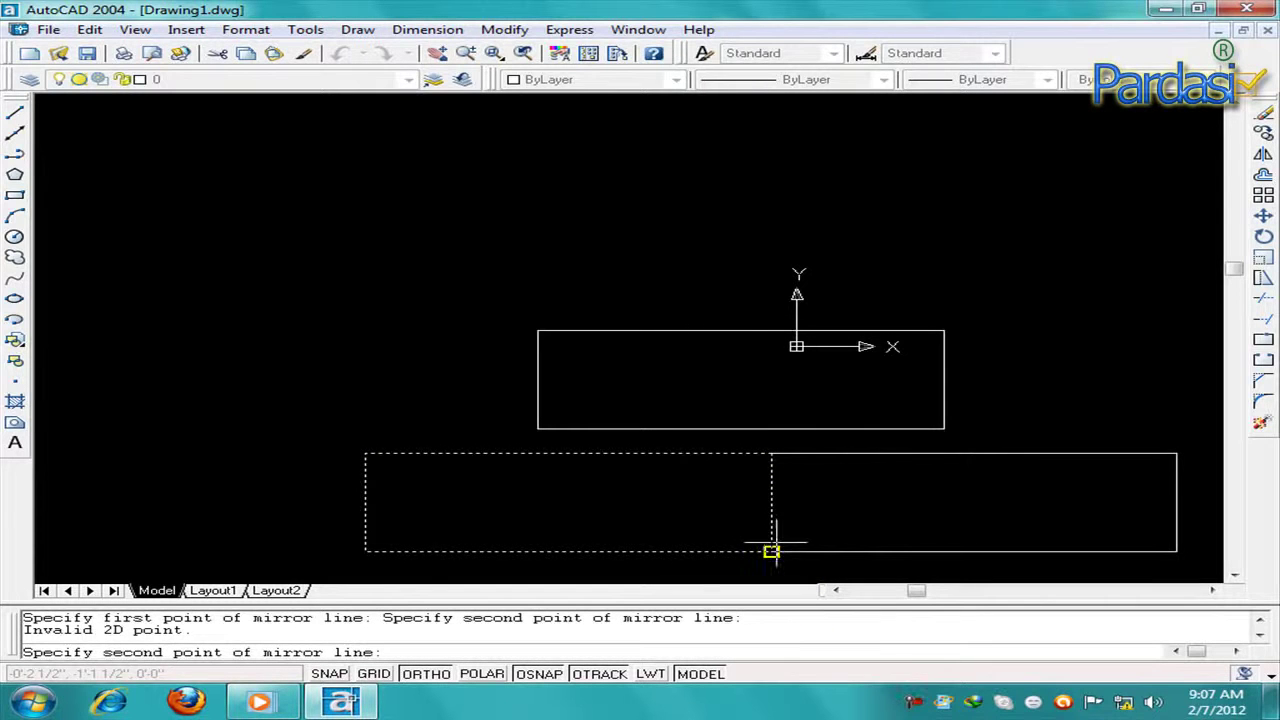
click(771, 551)
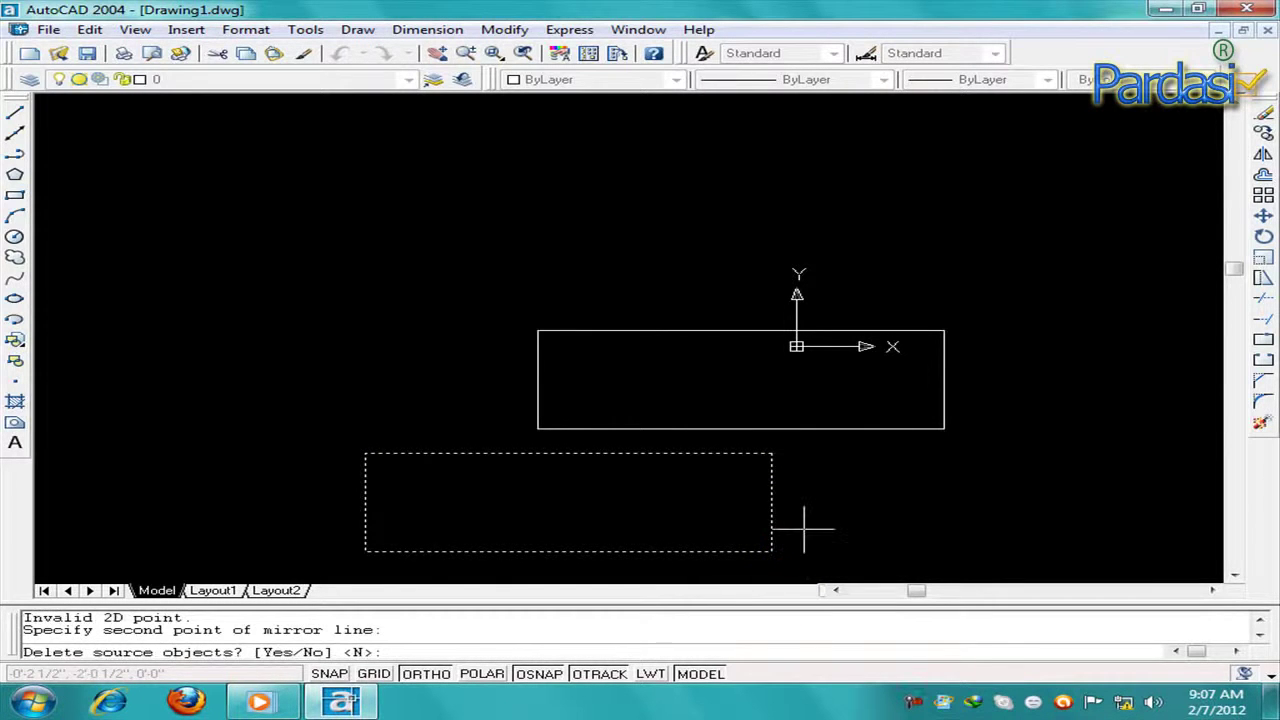
Cancel the mirror and erase the lower rectangle copy.
key(ctrl+z)
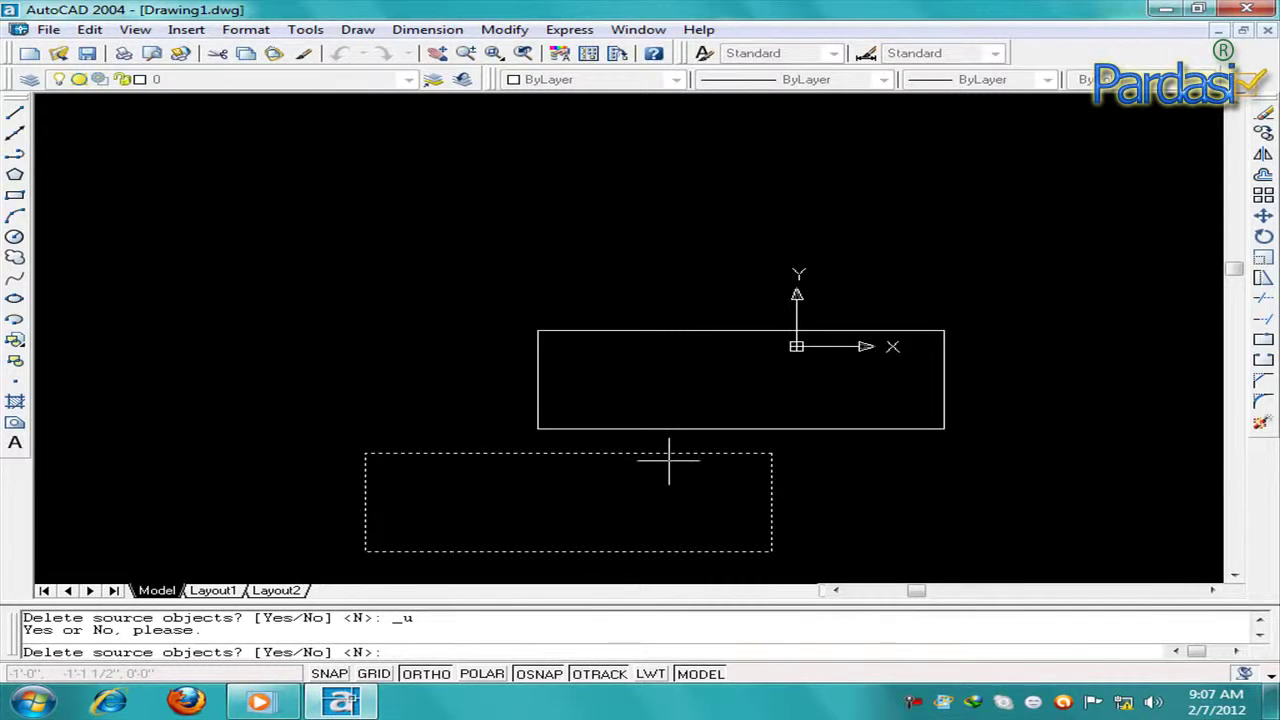
key(Escape)
click(669, 453)
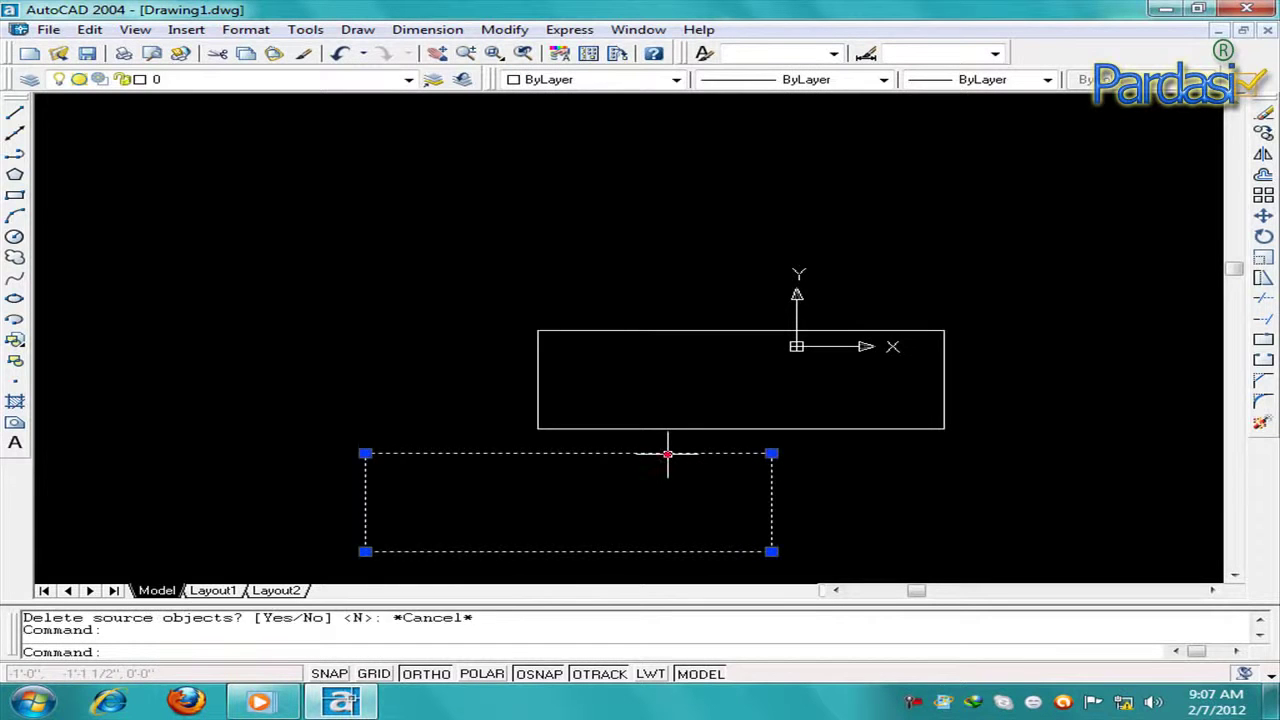
key(Delete)
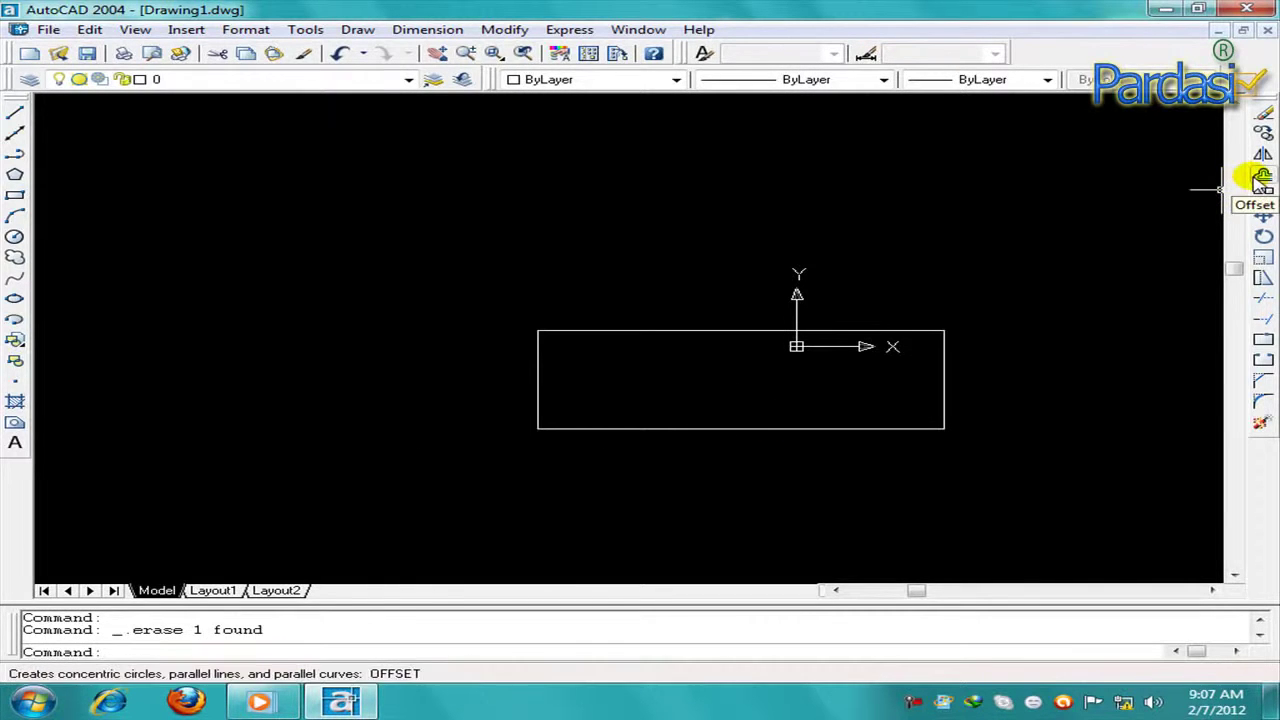
Offset the rectangle by a distance of 2 to create a nested second rectangle.
click(1262, 178)
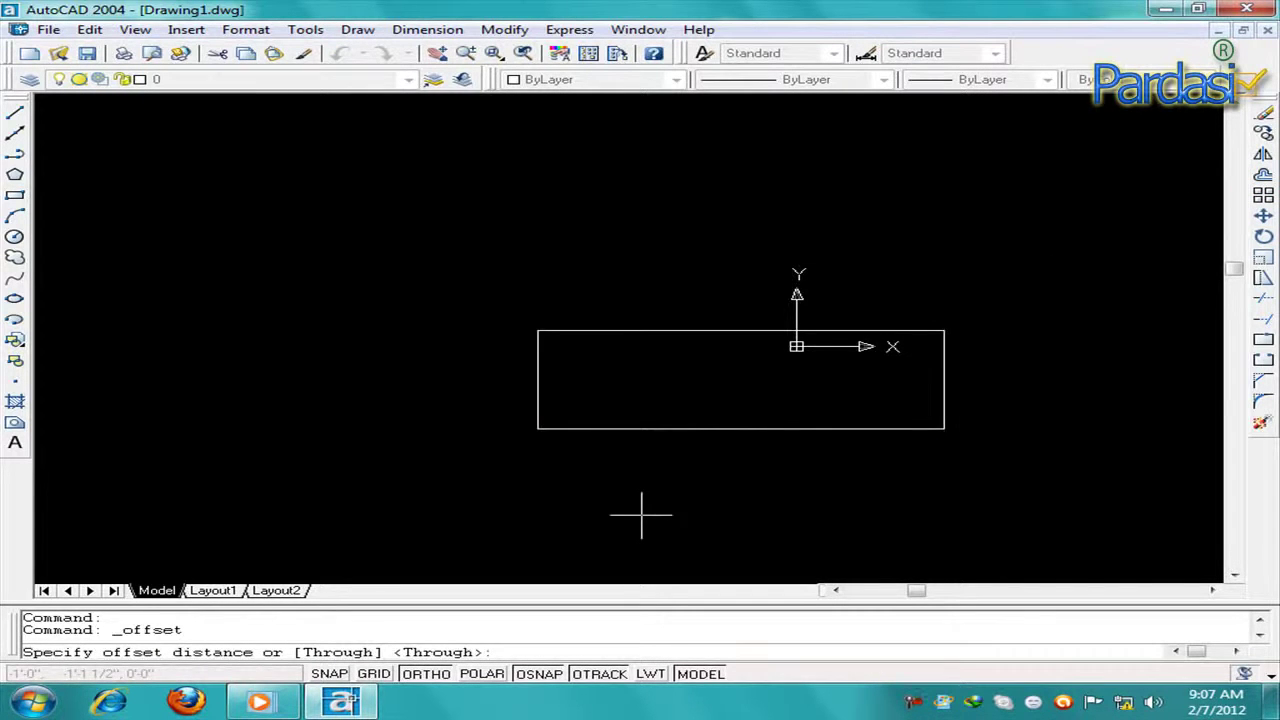
scroll(700, 423, up, 2)
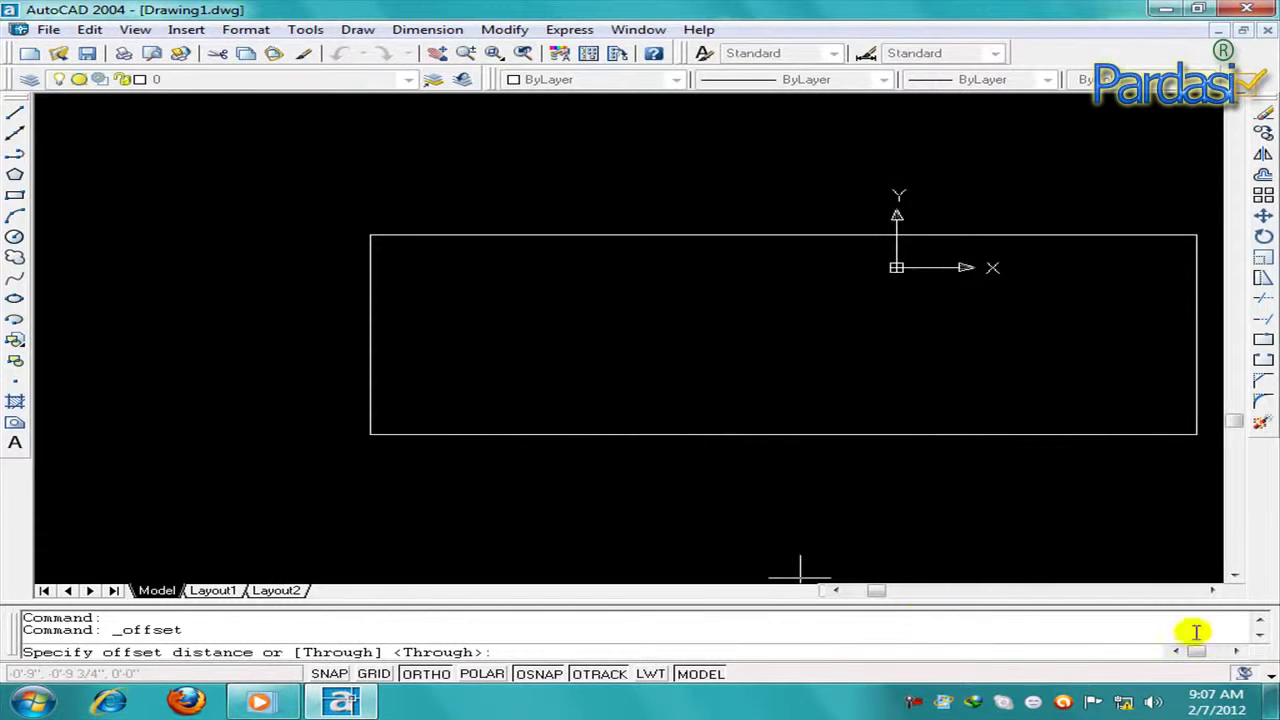
click(1212, 590)
click(1212, 590)
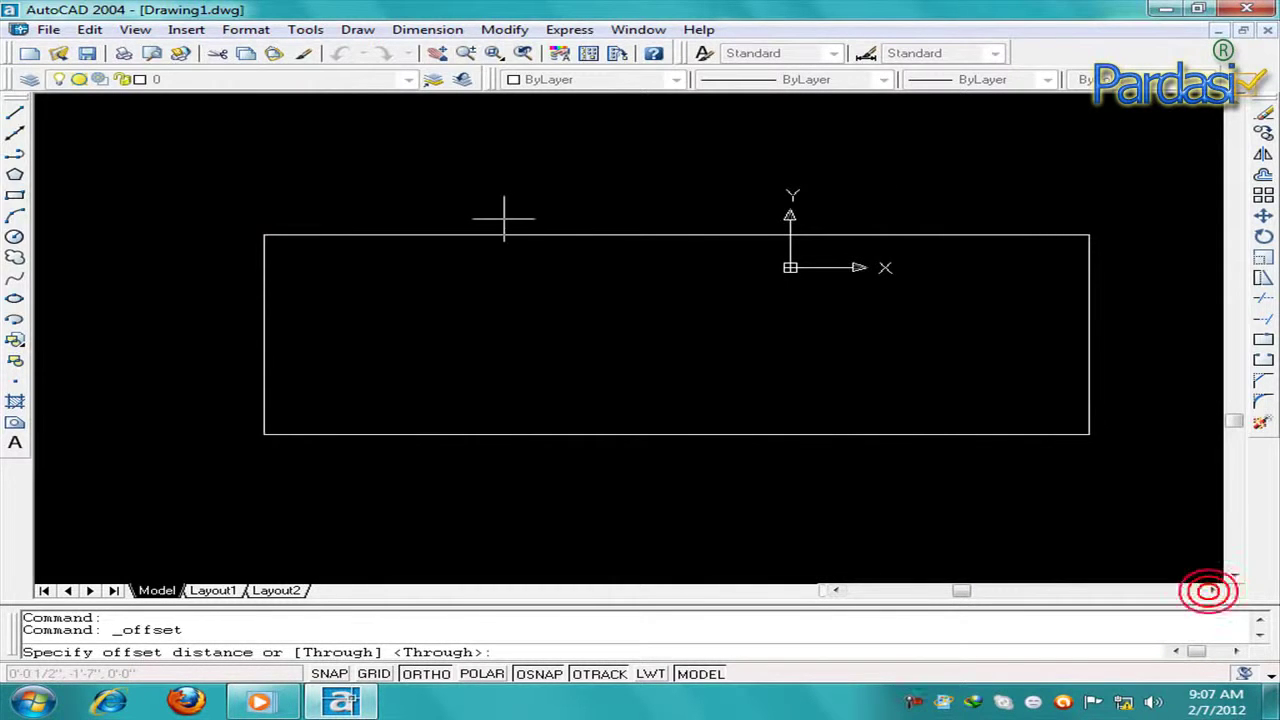
click(586, 594)
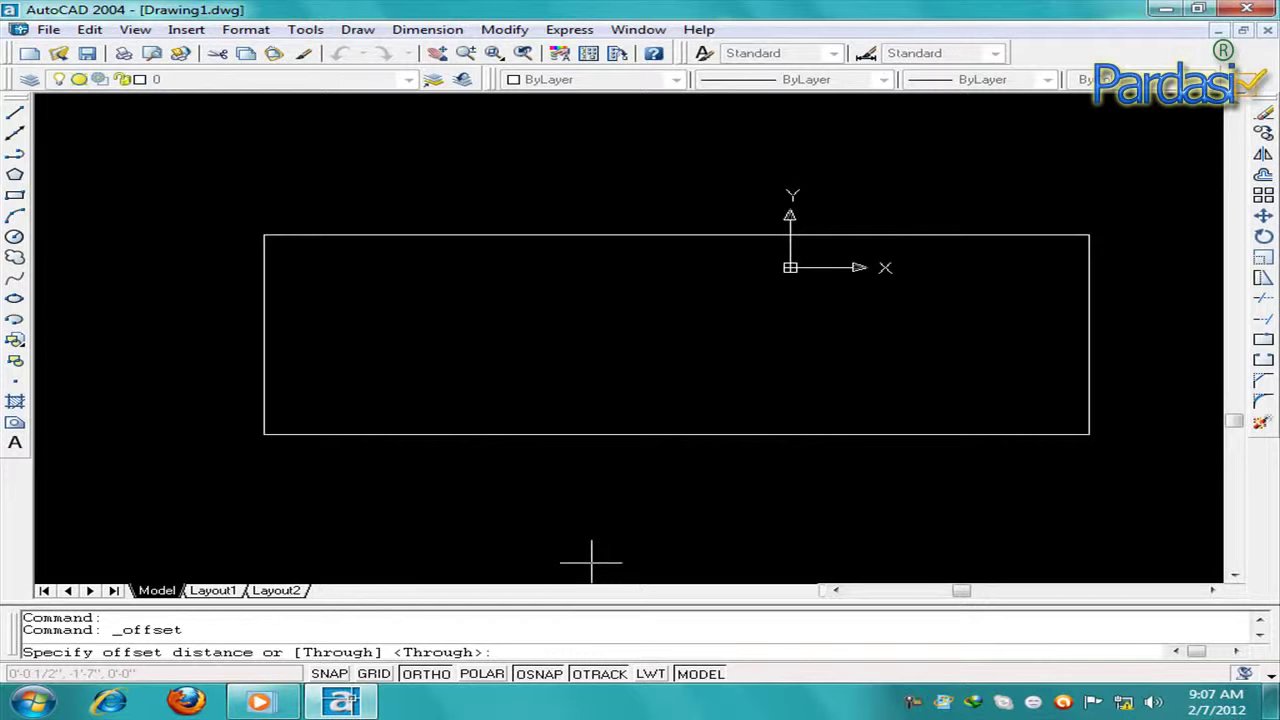
scroll(591, 562, up, 1)
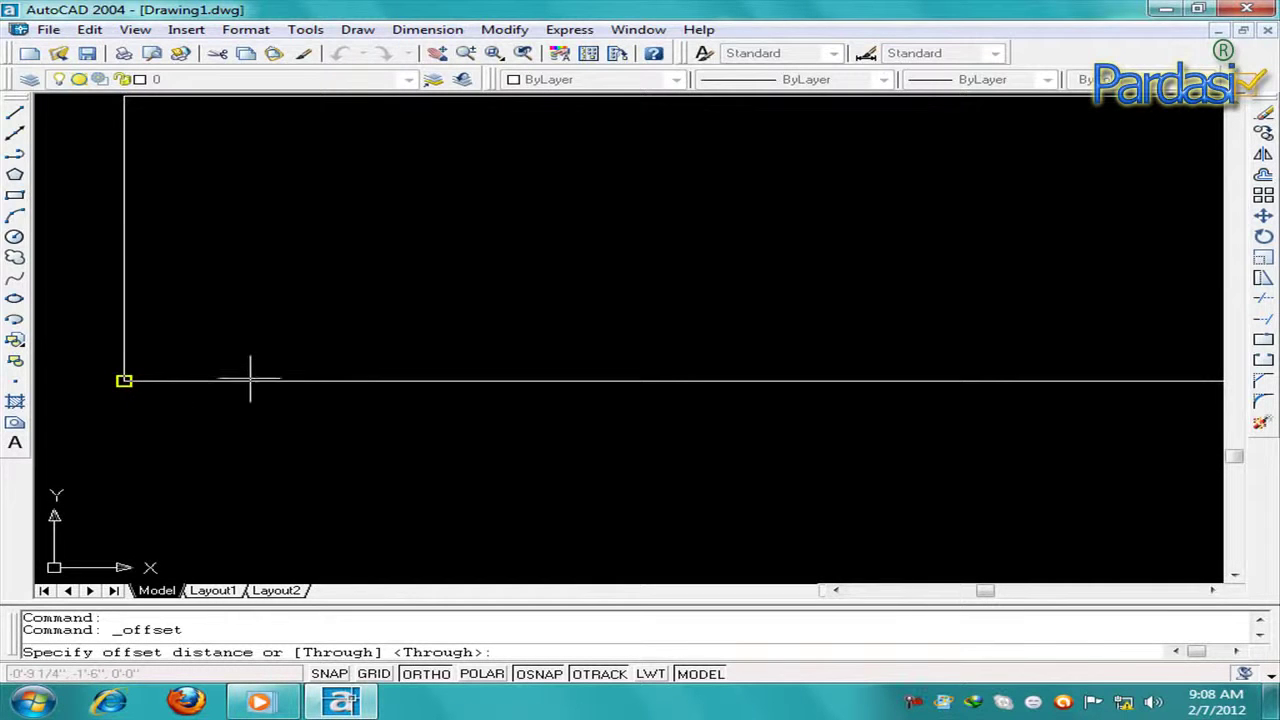
scroll(265, 370, down, 1)
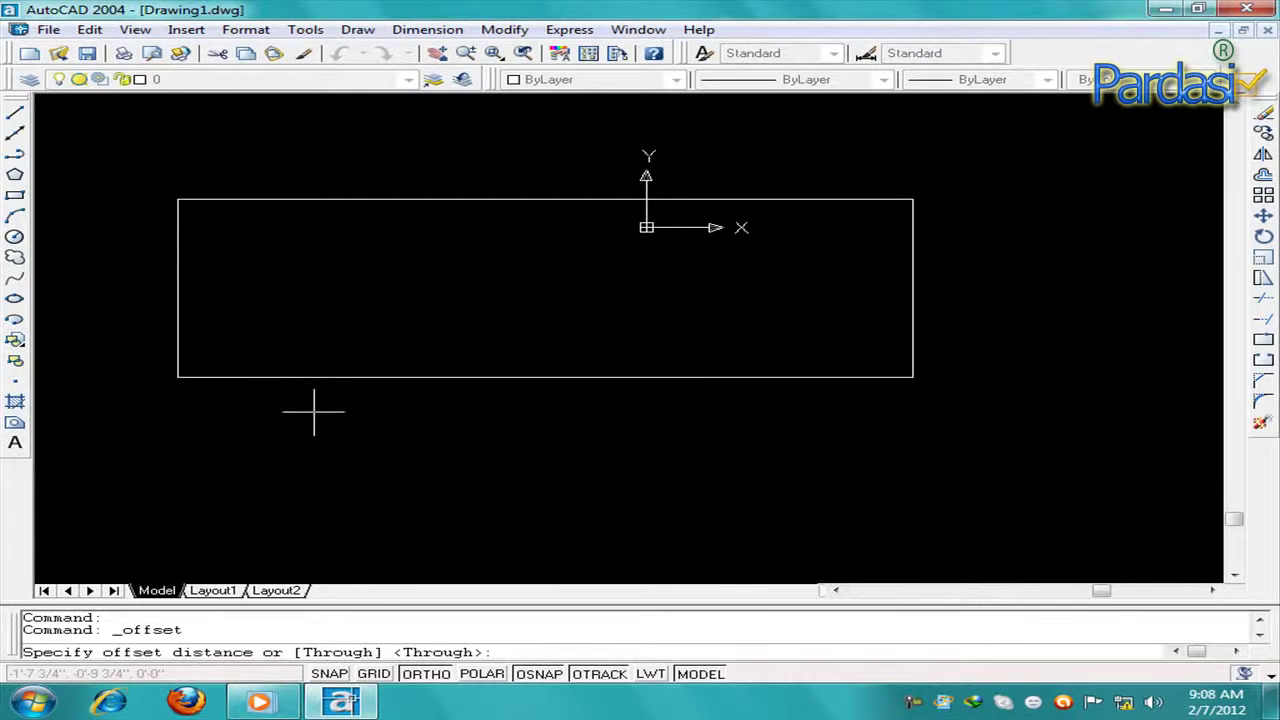
text(o)
key(Return)
text(2)
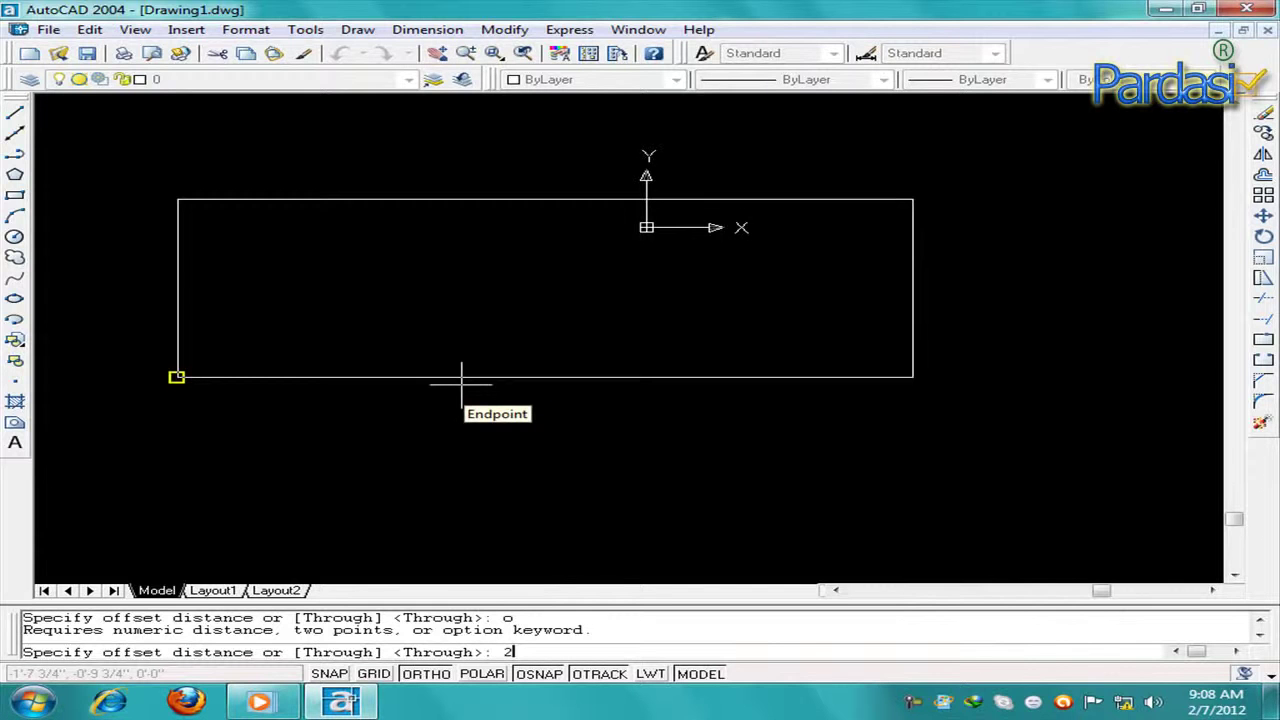
key(Return)
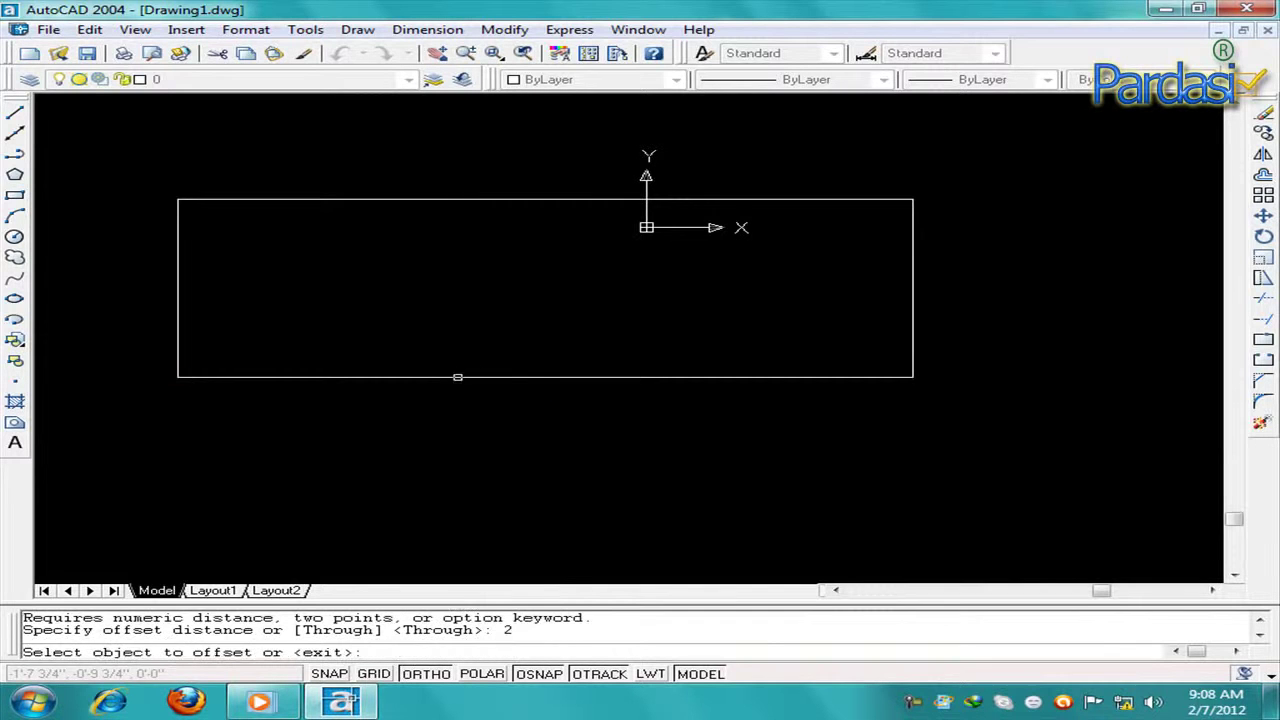
click(455, 377)
click(462, 357)
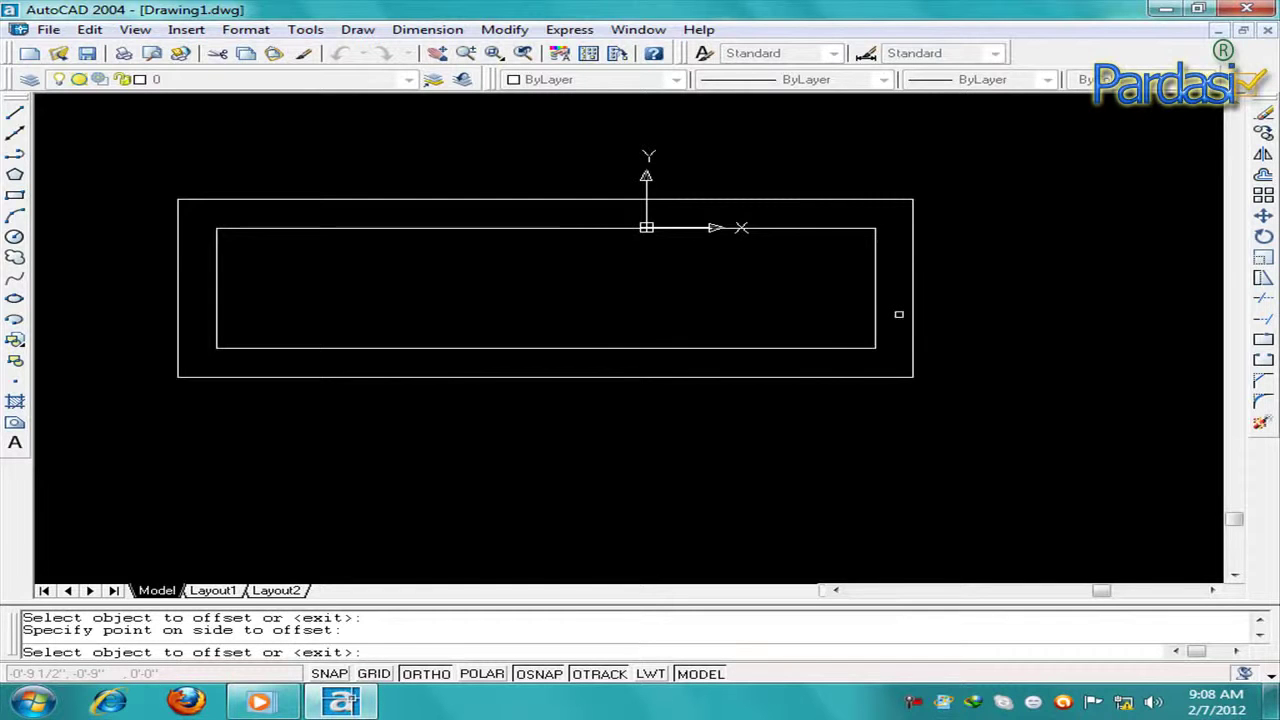
click(15, 113)
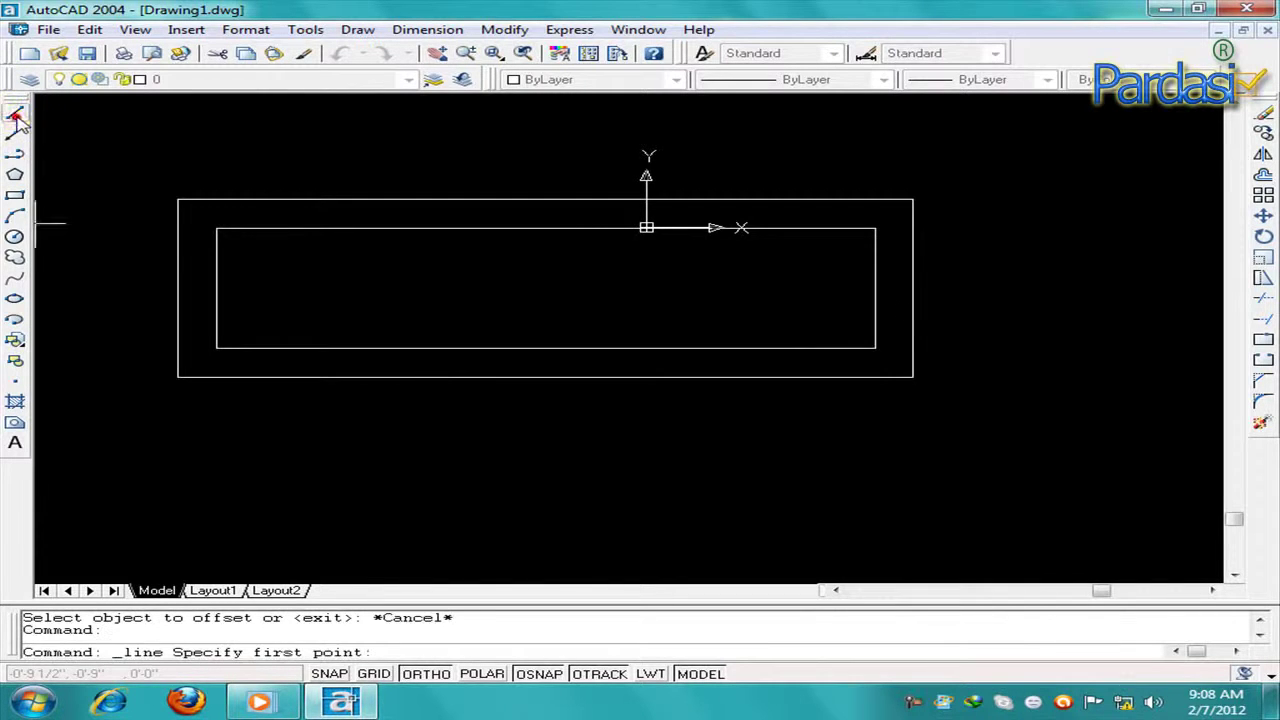
Draw a vertical line below the rectangles.
click(616, 424)
click(635, 553)
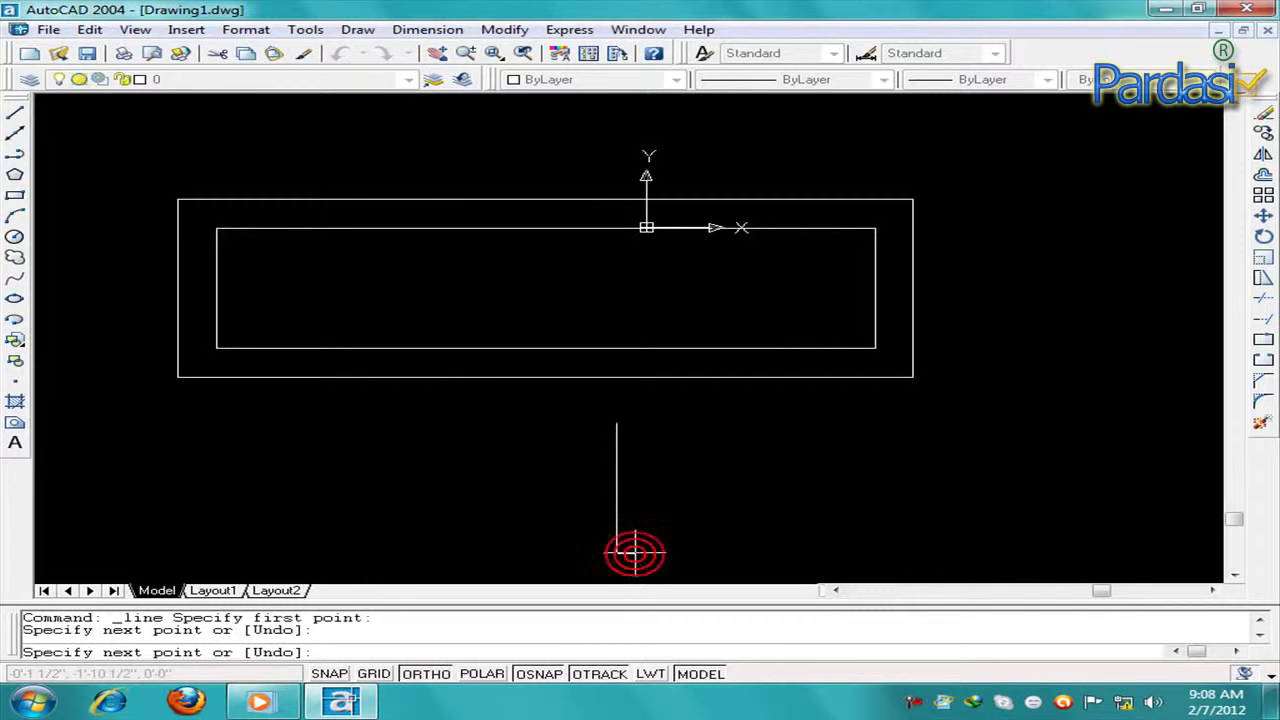
key(Return)
Offset the vertical line by 1 to create a parallel copy on its left.
text(o)
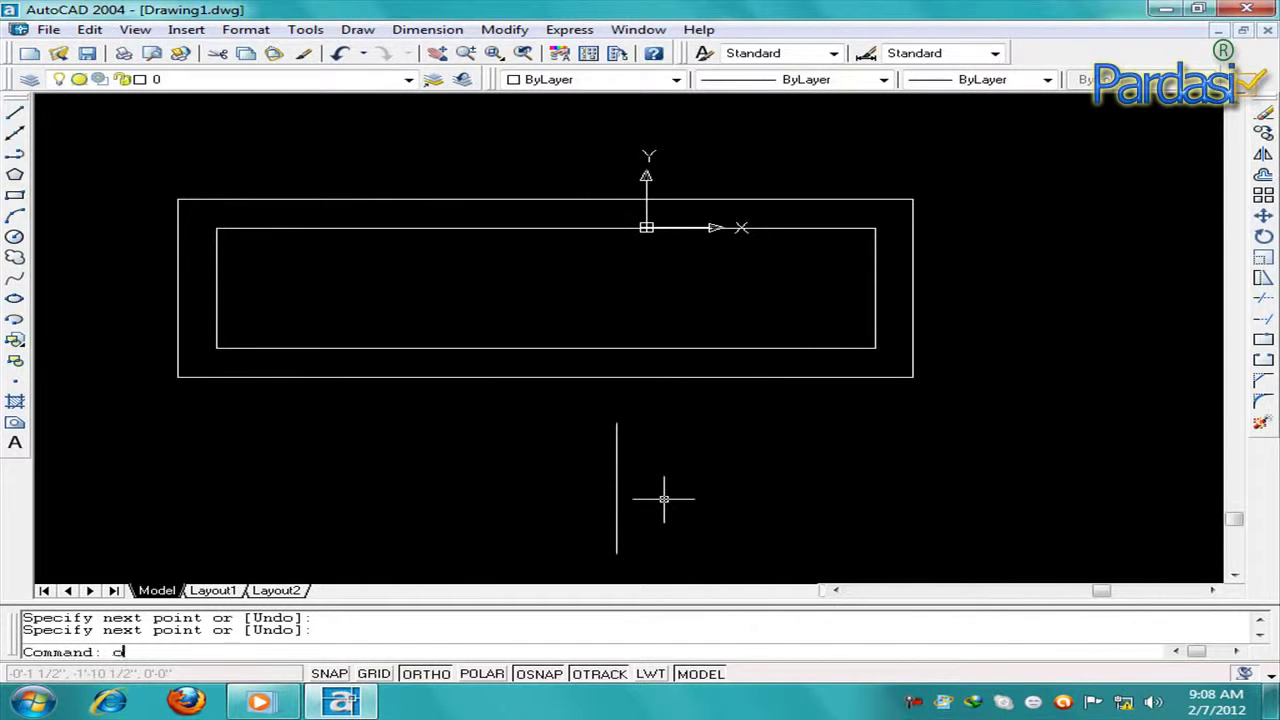
key(Return)
text(1)
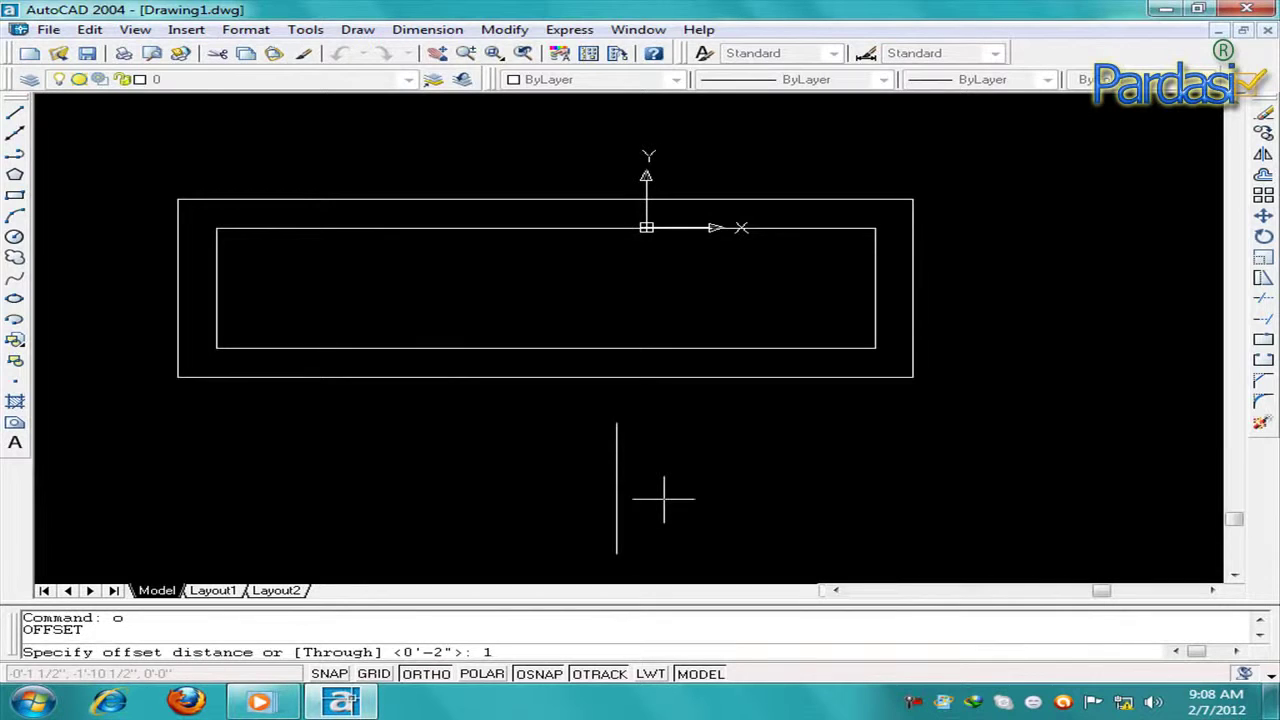
key(Return)
click(617, 491)
click(540, 479)
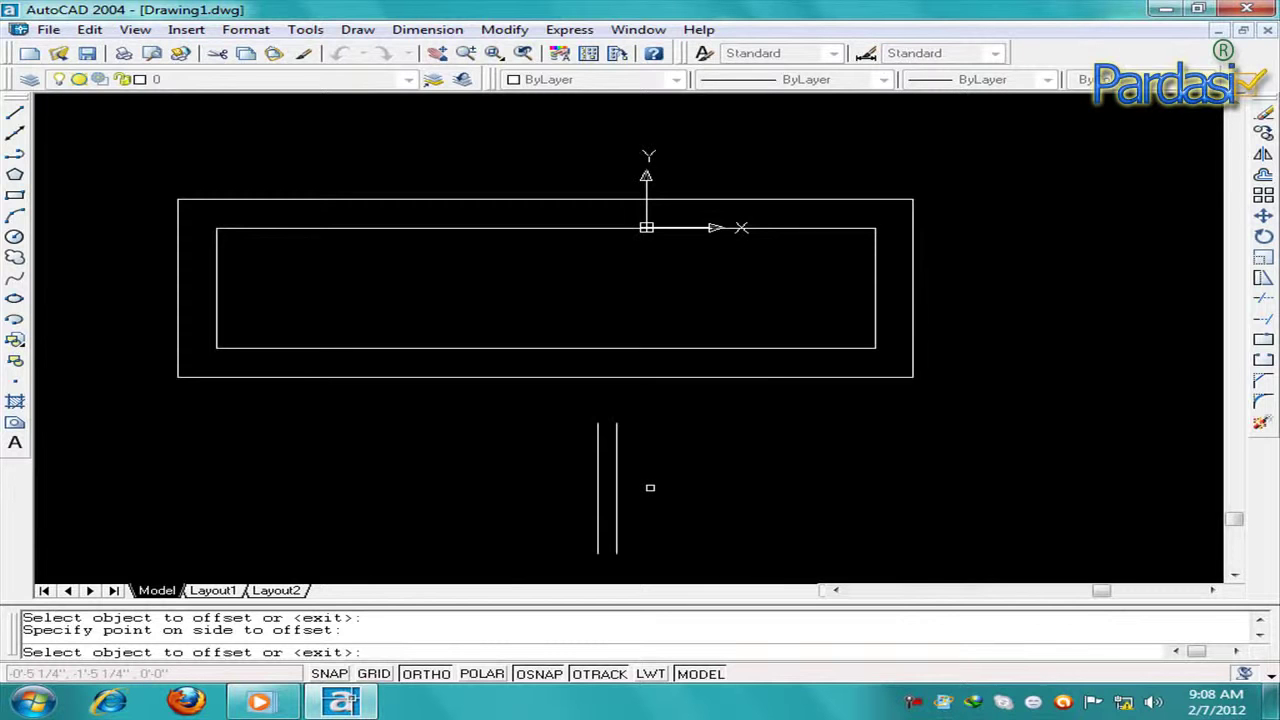
Move the copied line well to the left of the original vertical line.
click(1263, 218)
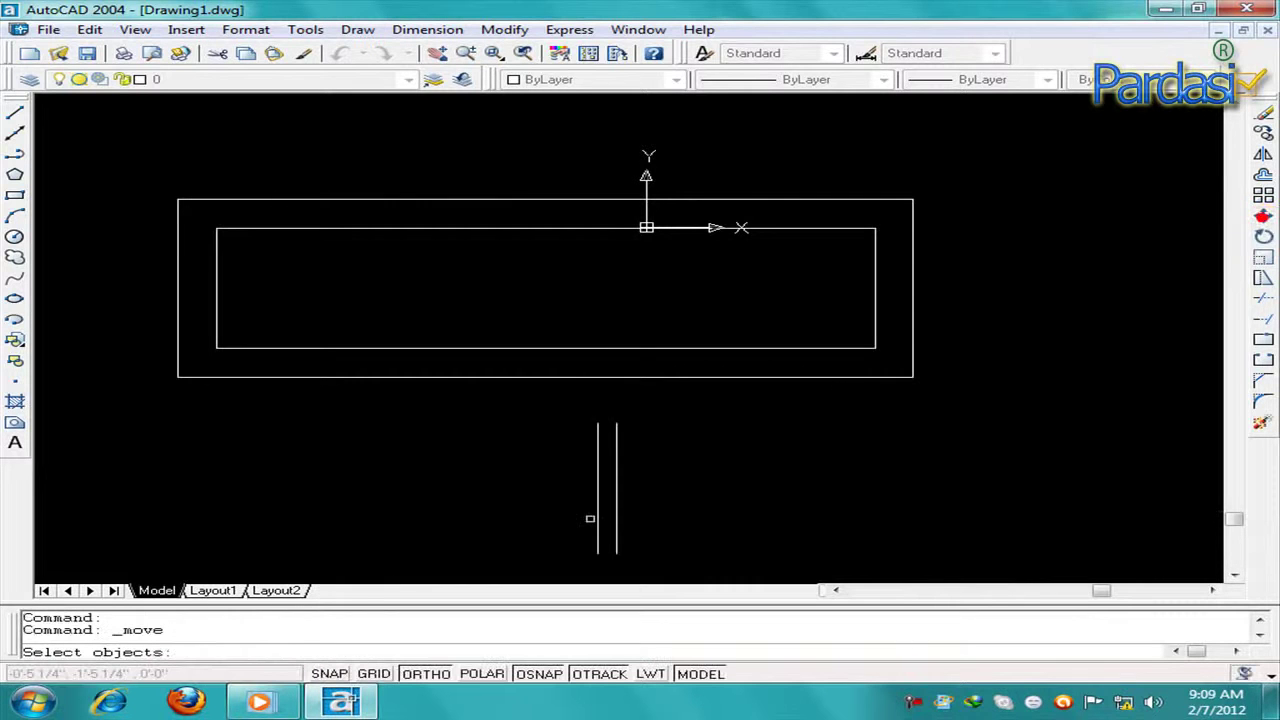
click(603, 474)
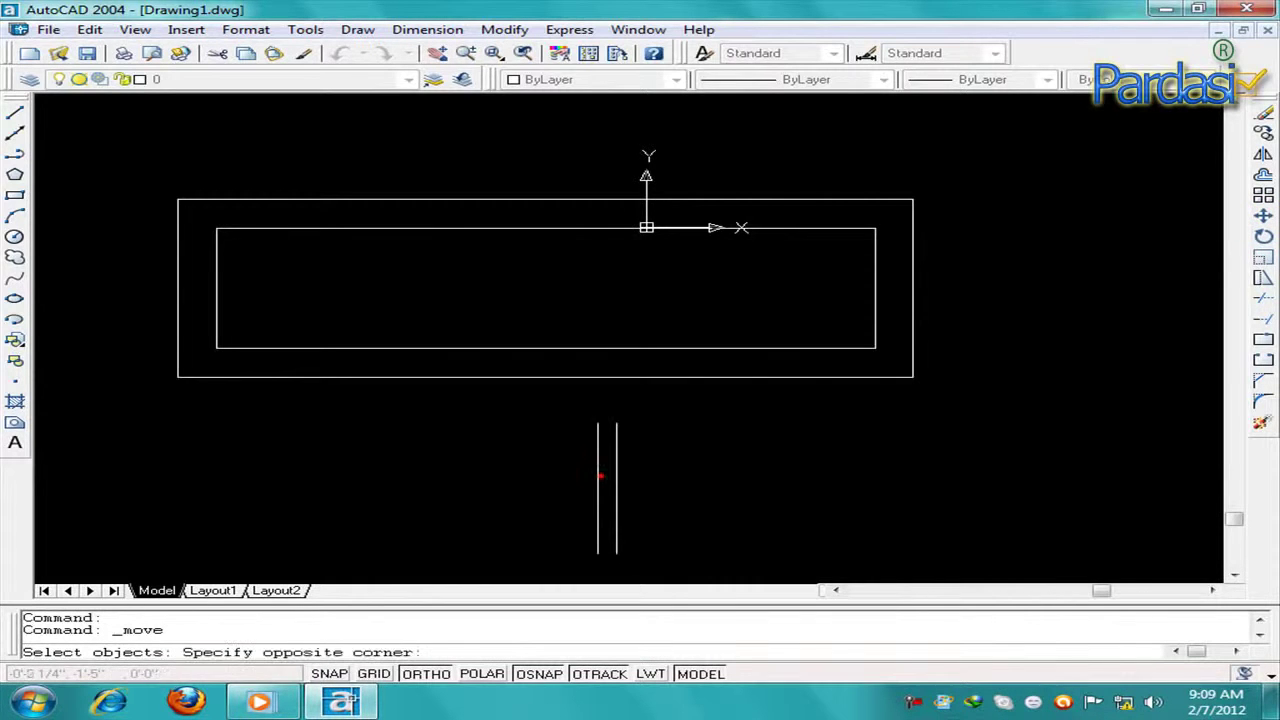
click(598, 476)
click(598, 476)
key(Return)
click(598, 424)
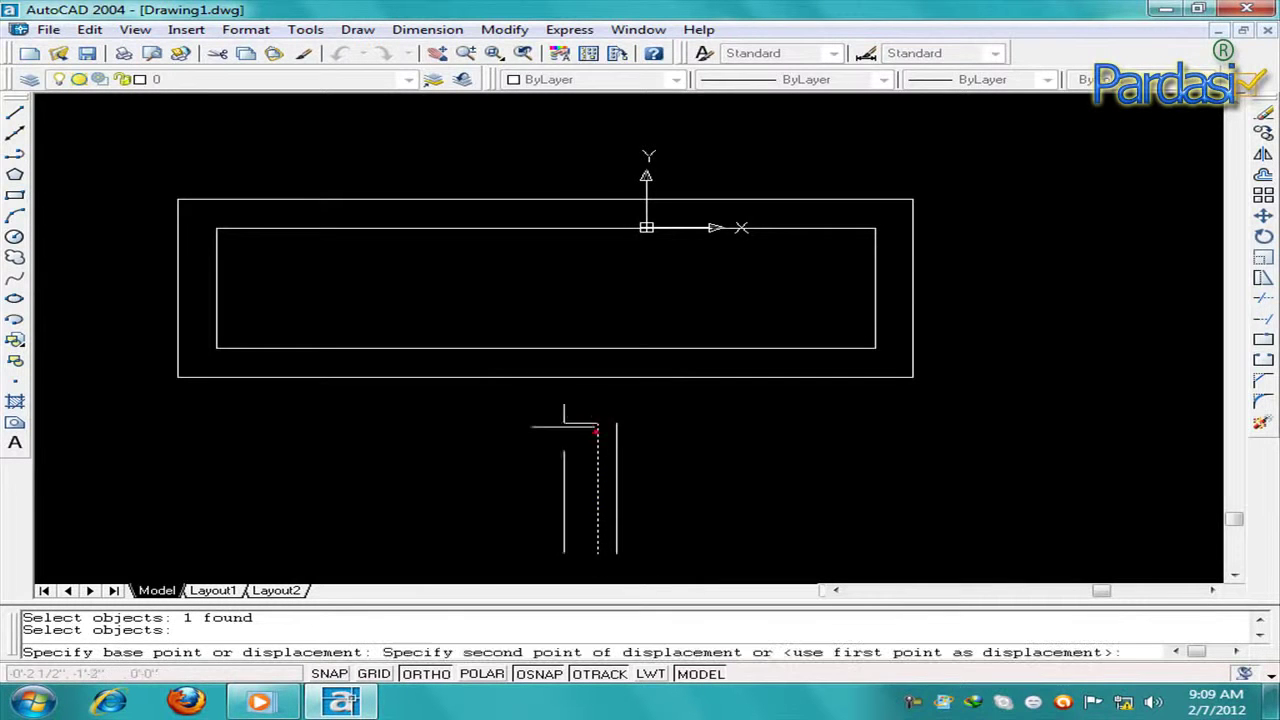
click(371, 423)
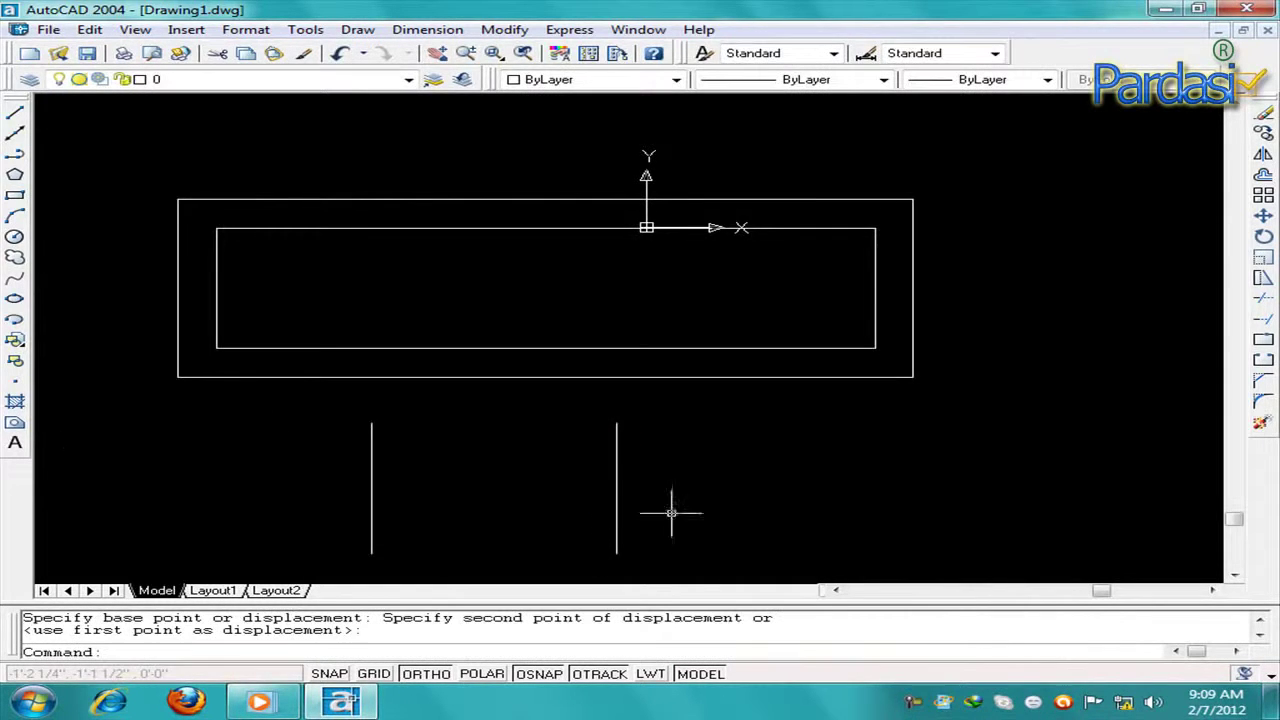
Rotate the left line about its top end, then shift it further left by its midpoint grip.
click(1263, 237)
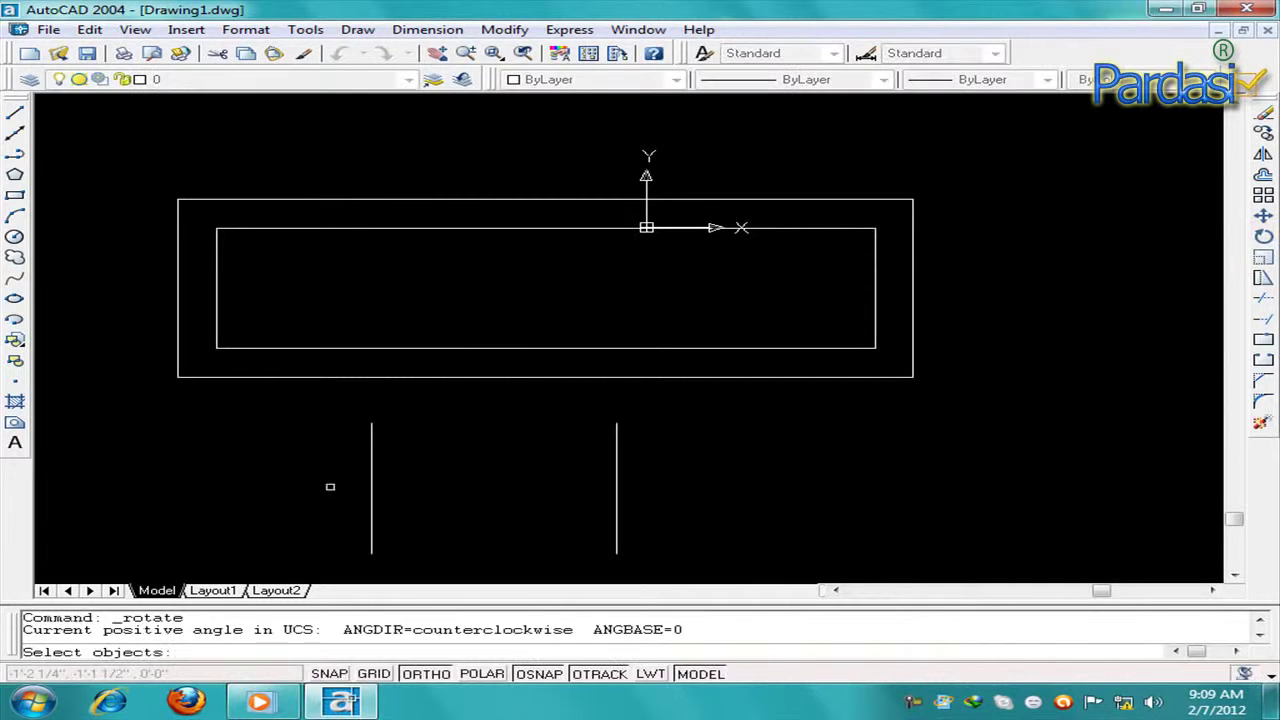
click(373, 470)
right_click(372, 466)
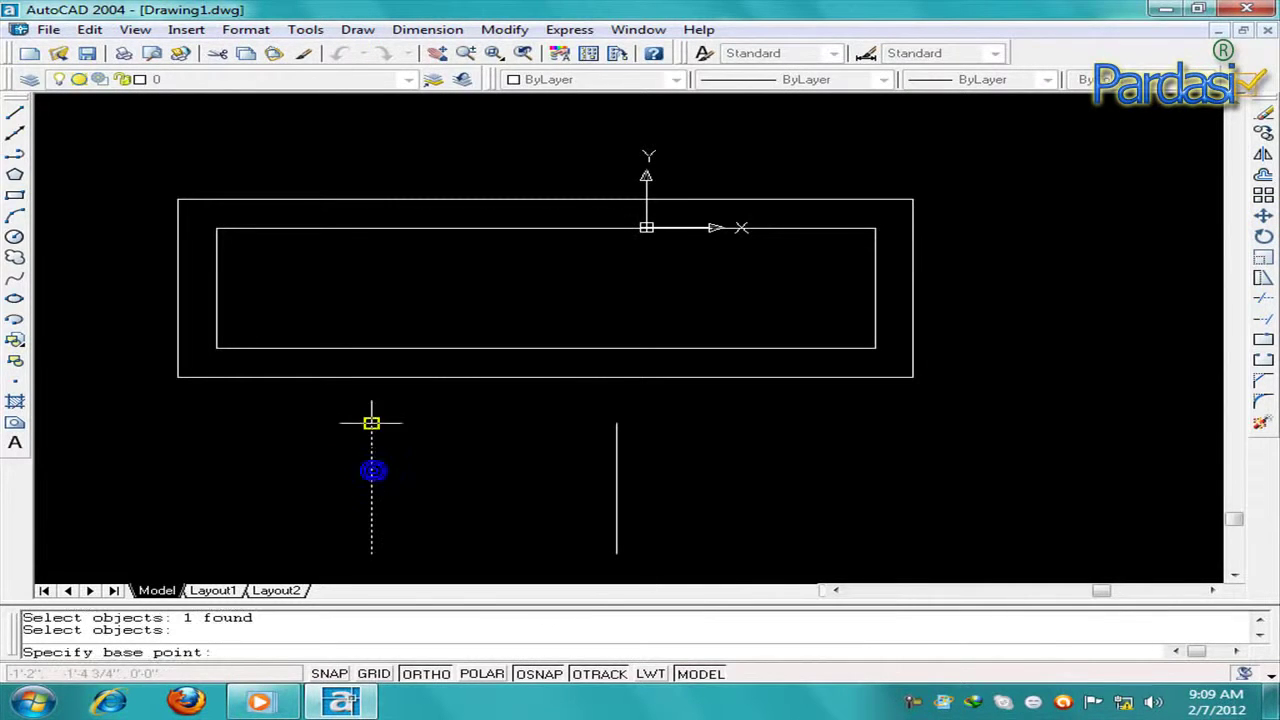
click(374, 423)
click(556, 540)
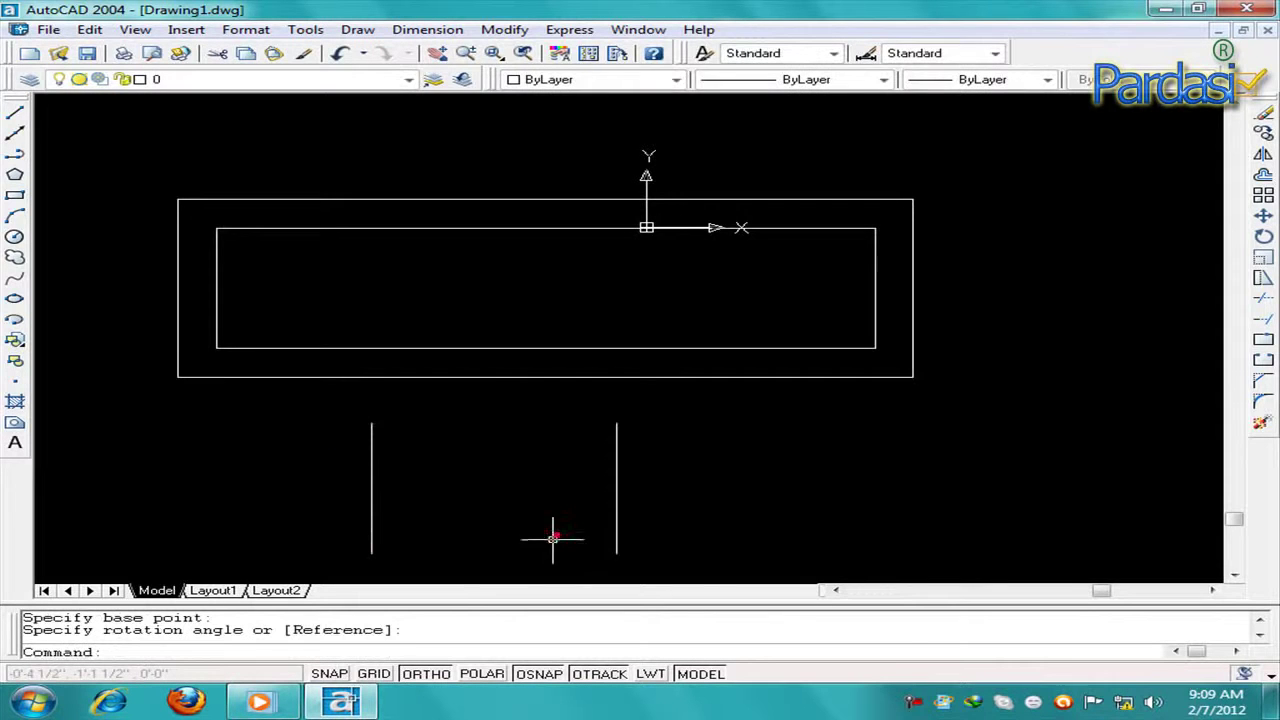
click(373, 489)
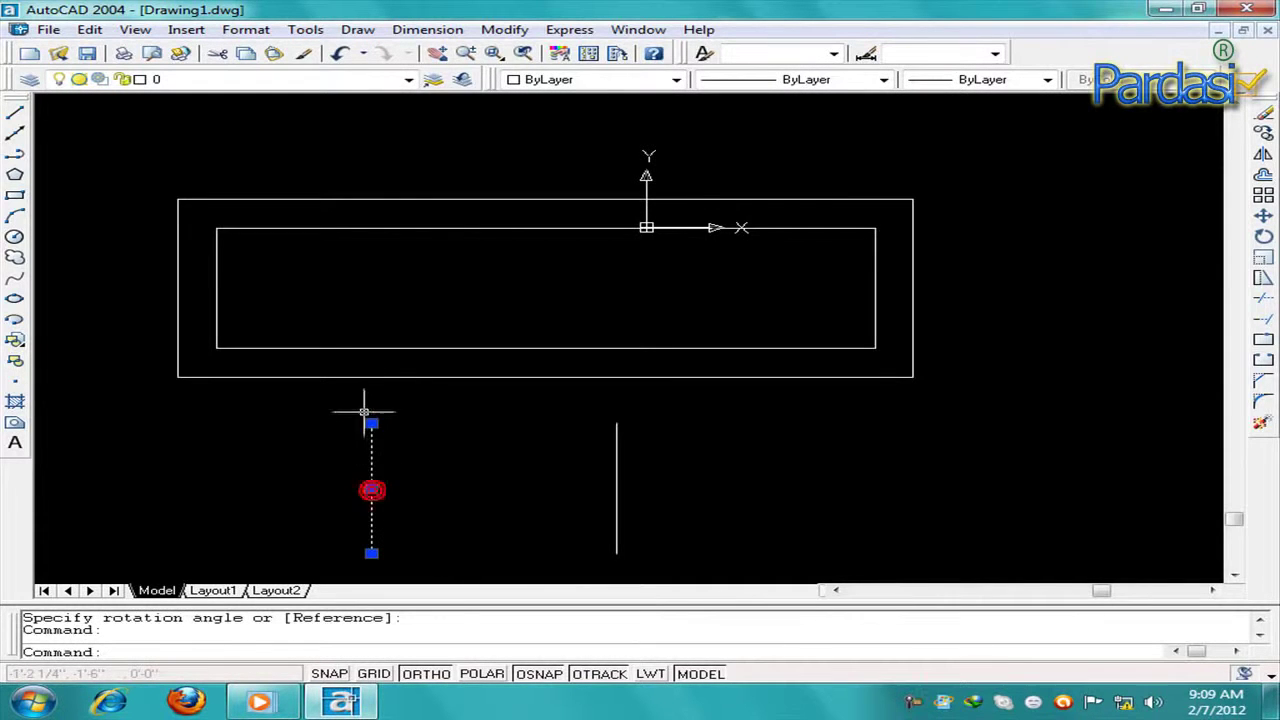
click(371, 488)
click(281, 489)
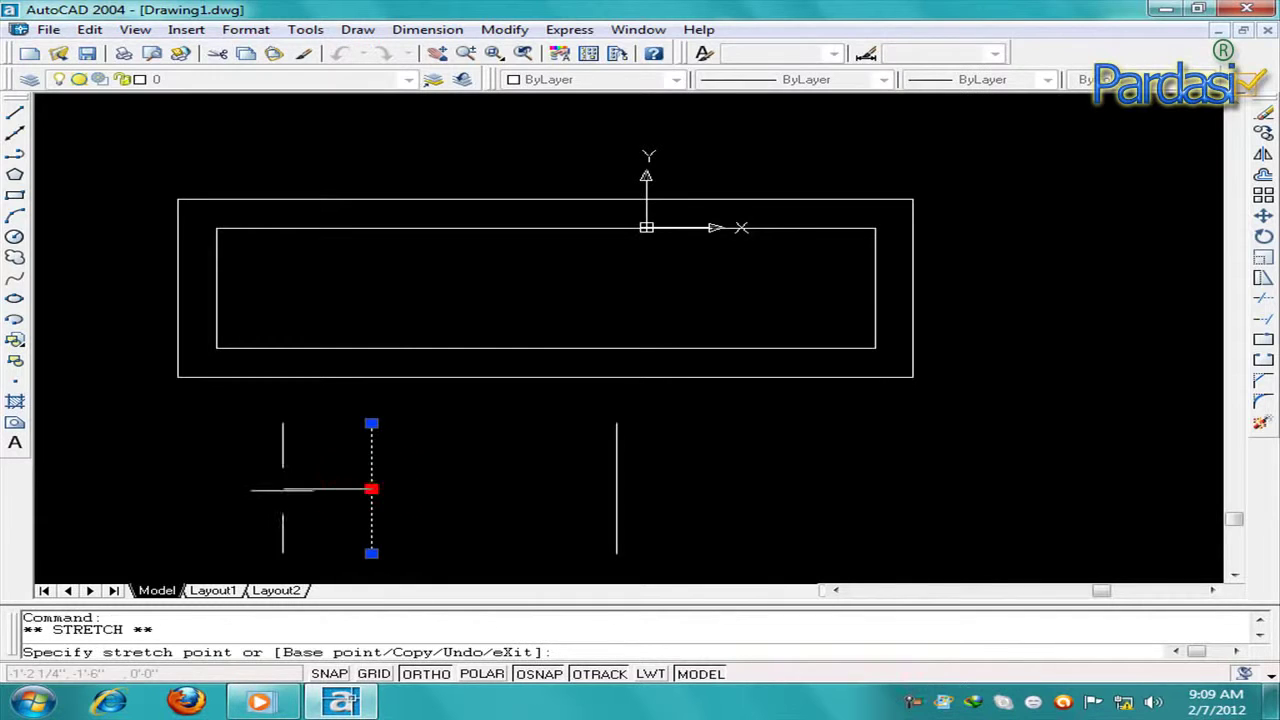
Rotate the left line 90 degrees with RO so it lies horizontal beneath the rectangles.
text(ro)
key(Return)
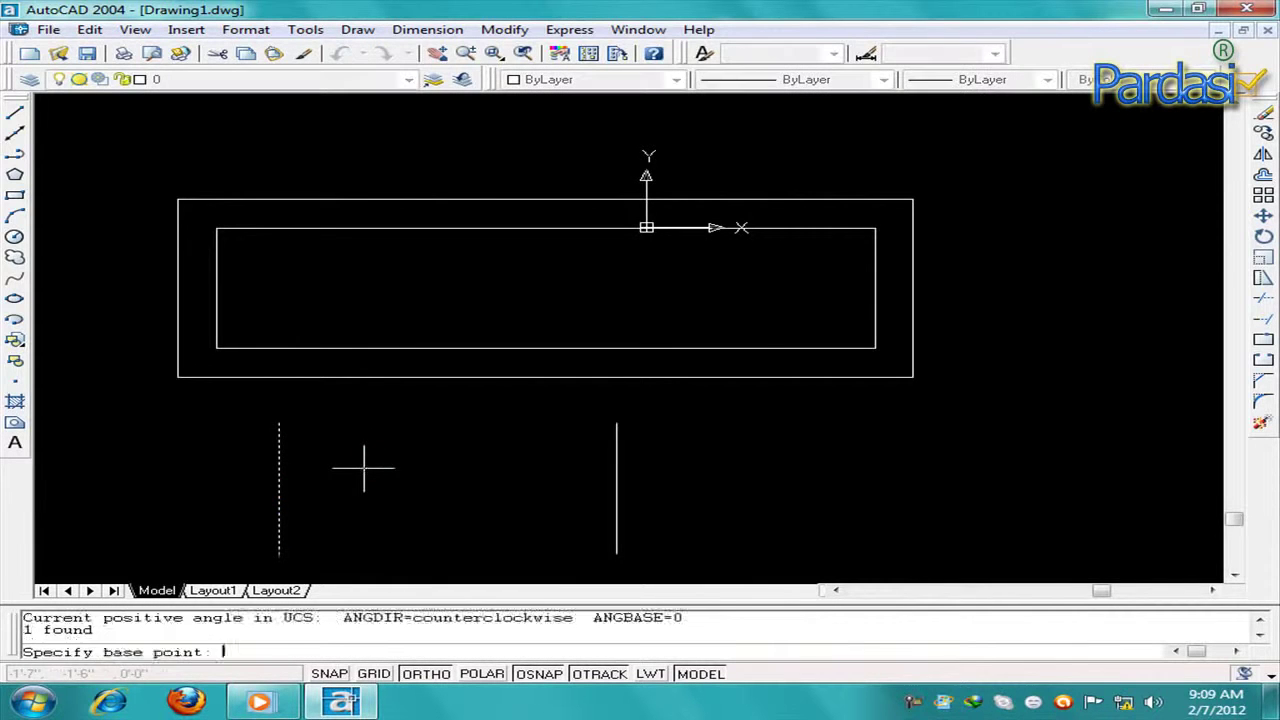
click(362, 465)
click(362, 472)
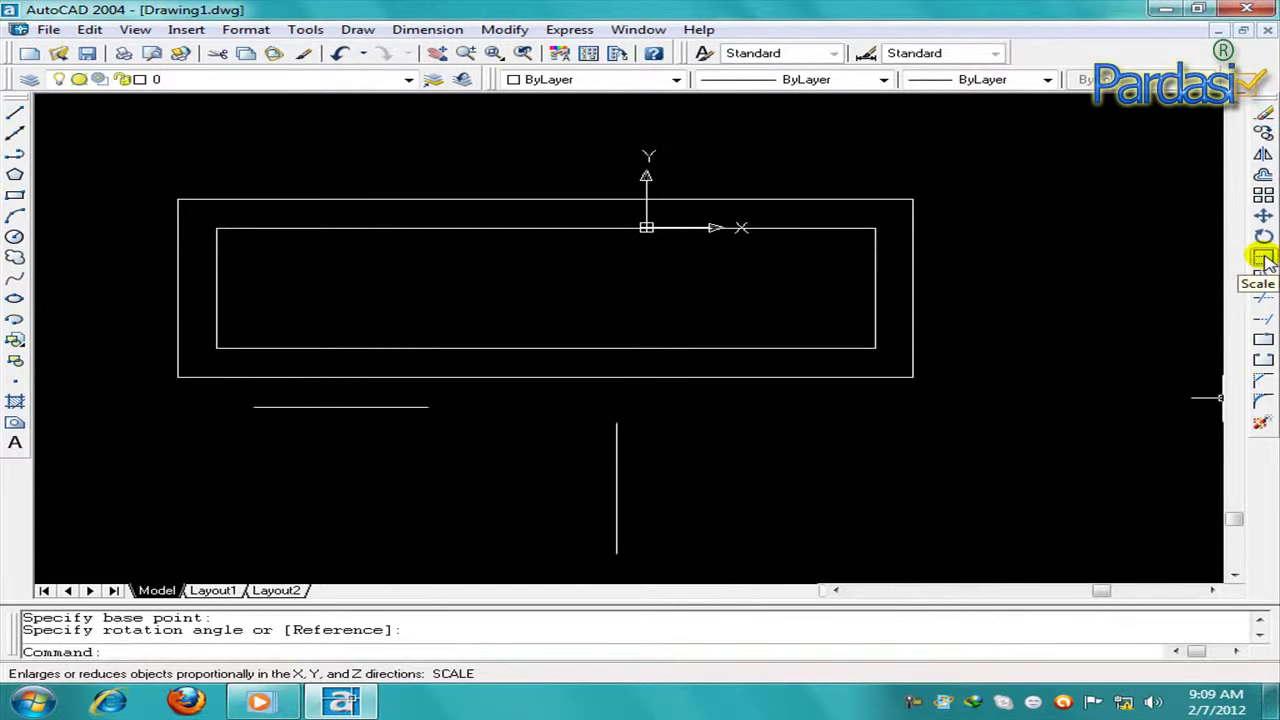
Scale down the right vertical line below the nested rectangles to shorten it.
click(1264, 260)
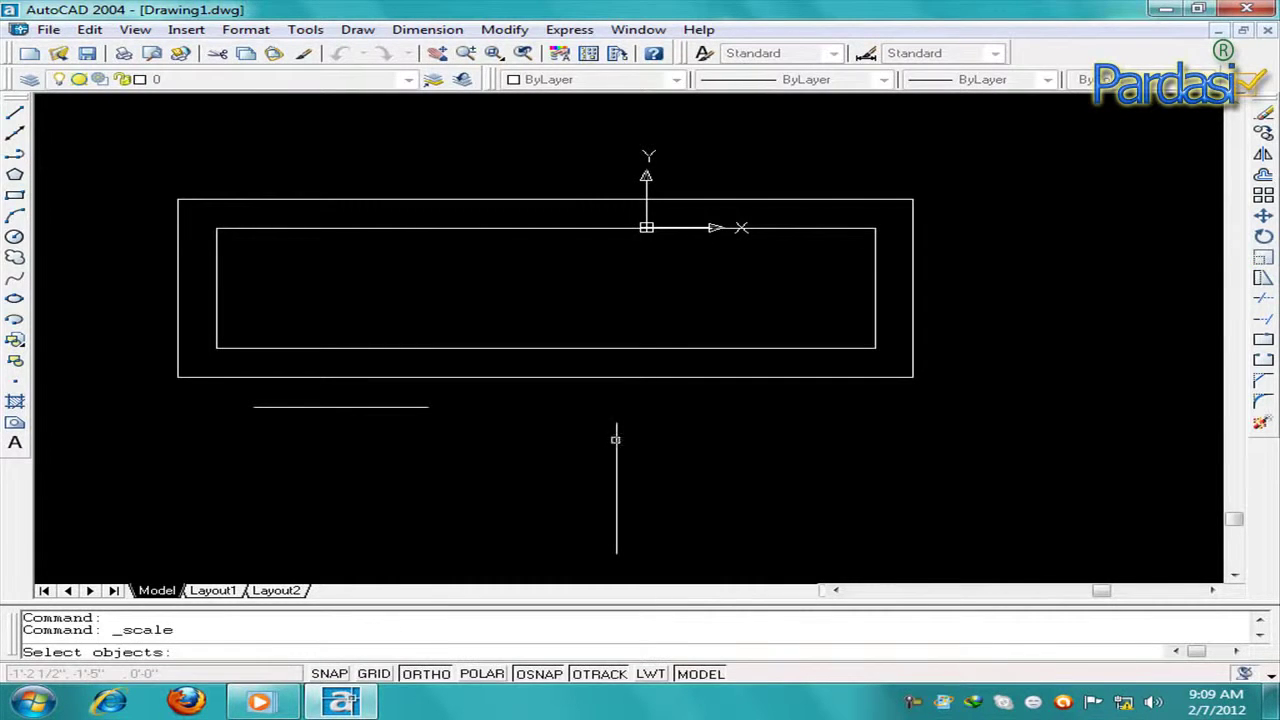
click(616, 439)
click(618, 438)
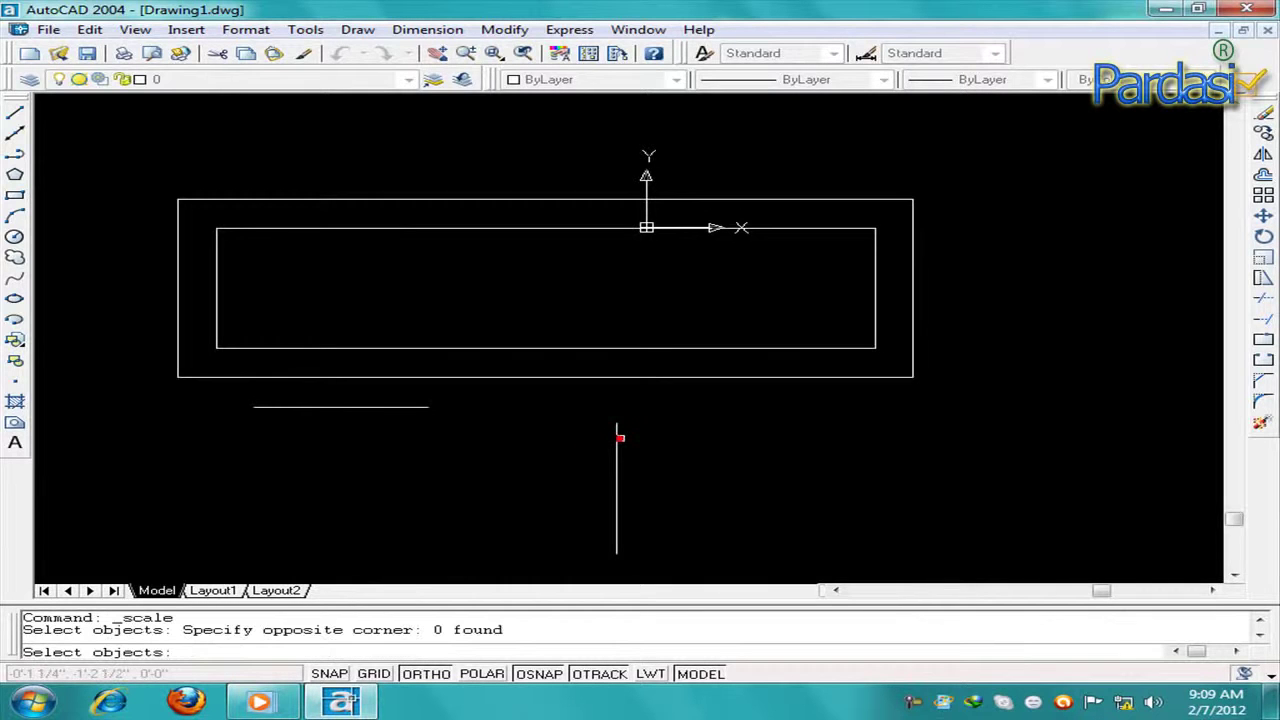
click(617, 438)
key(Return)
click(712, 436)
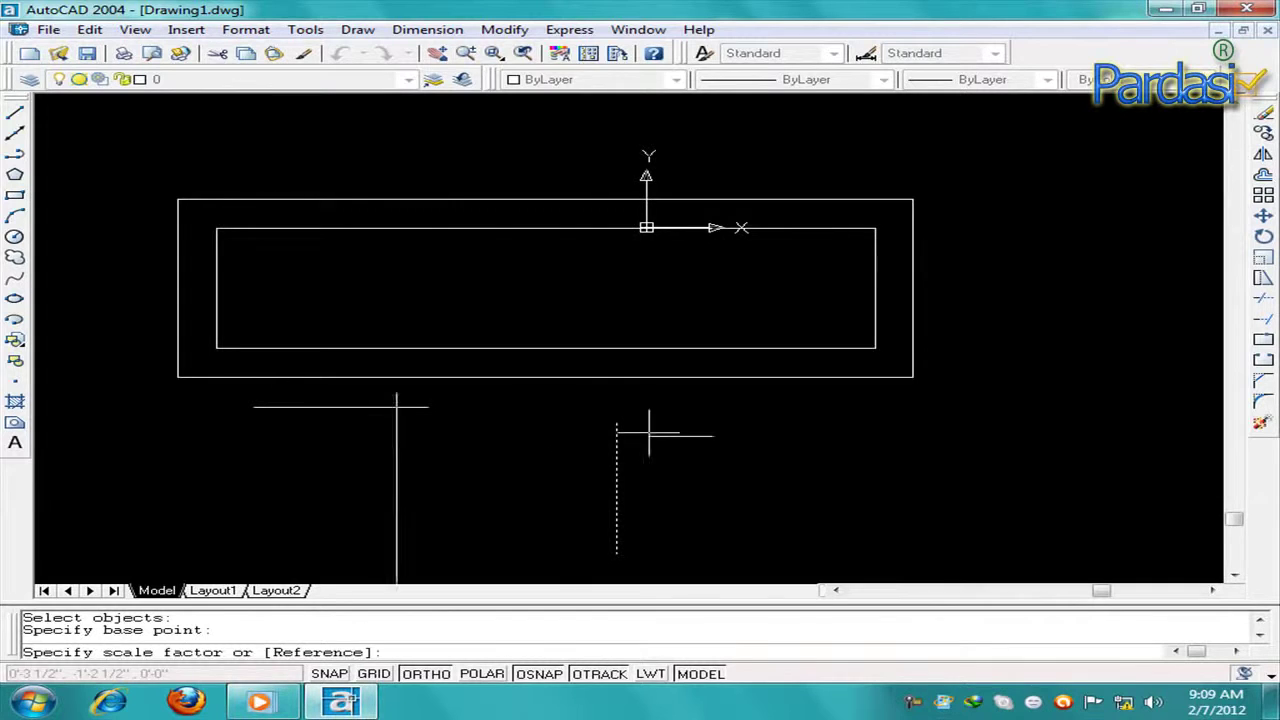
click(697, 430)
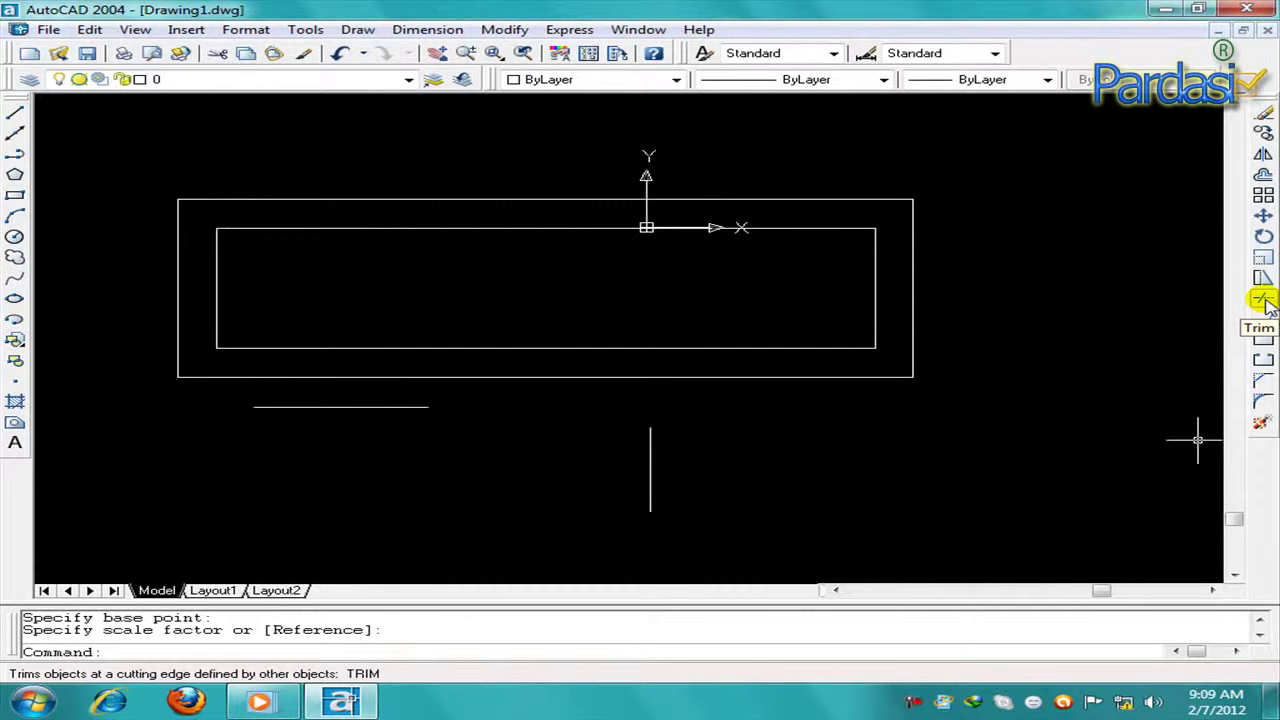
click(1264, 301)
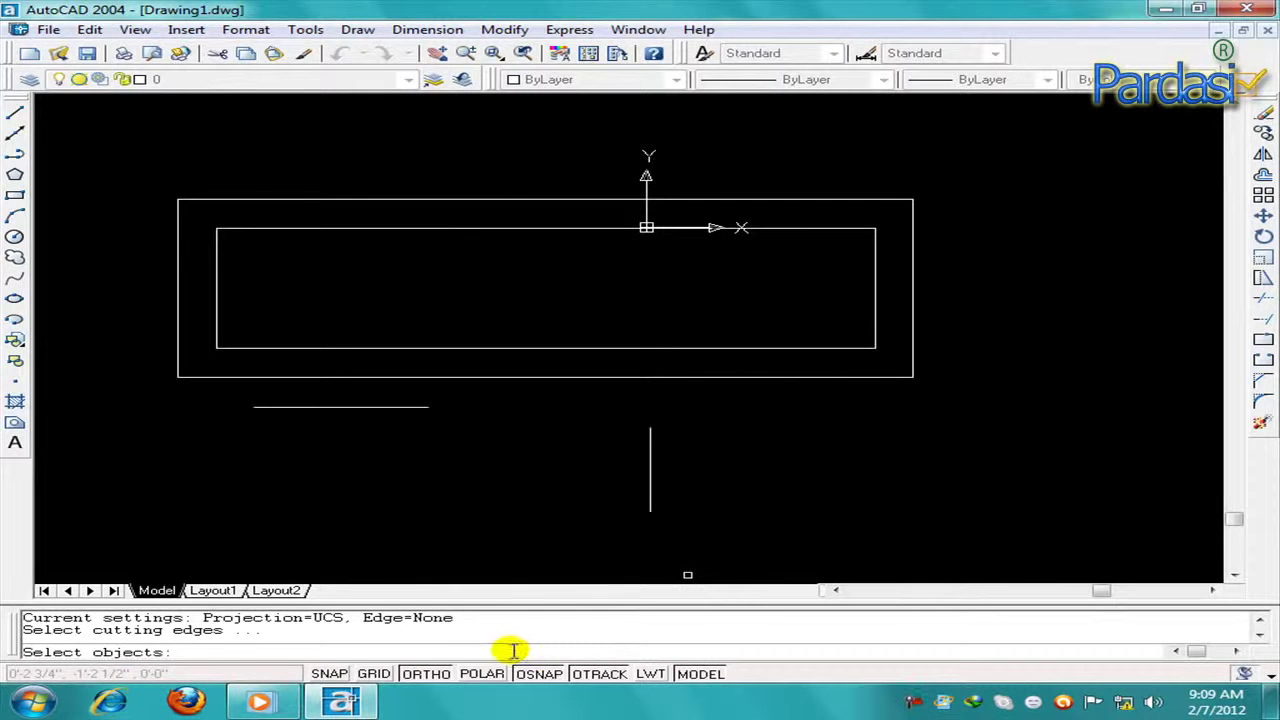
key(Escape)
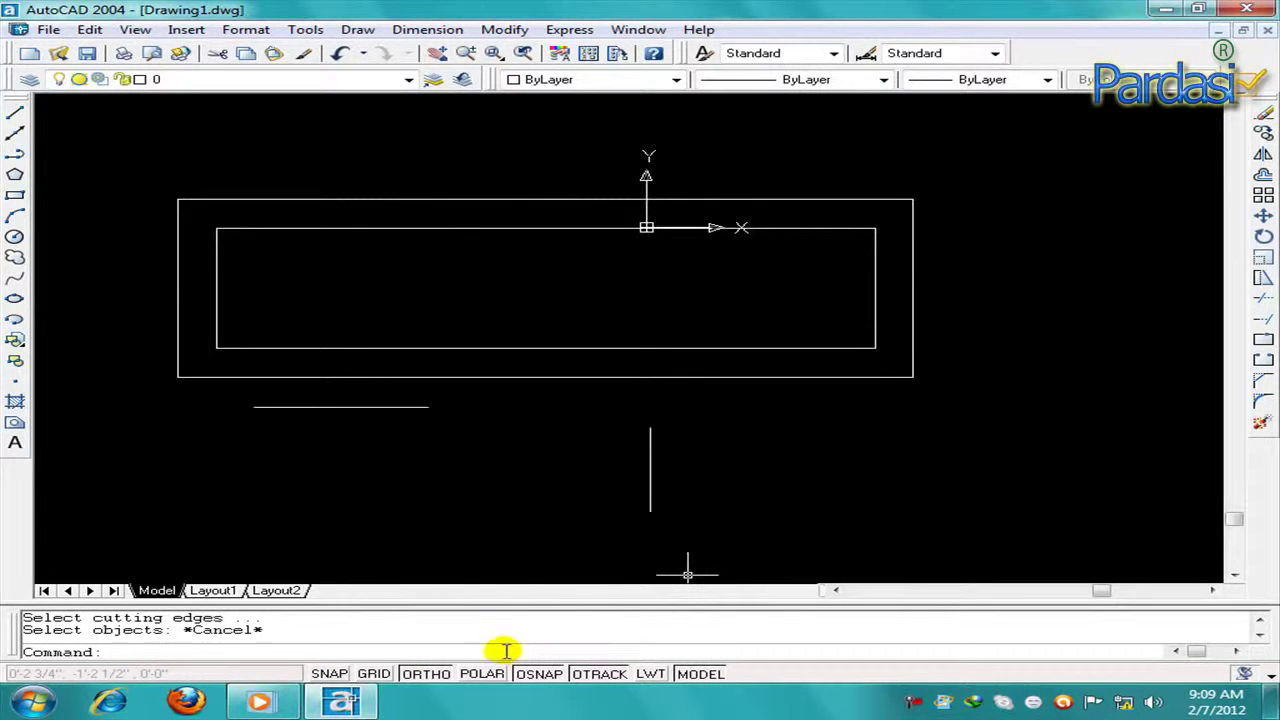
text(tr)
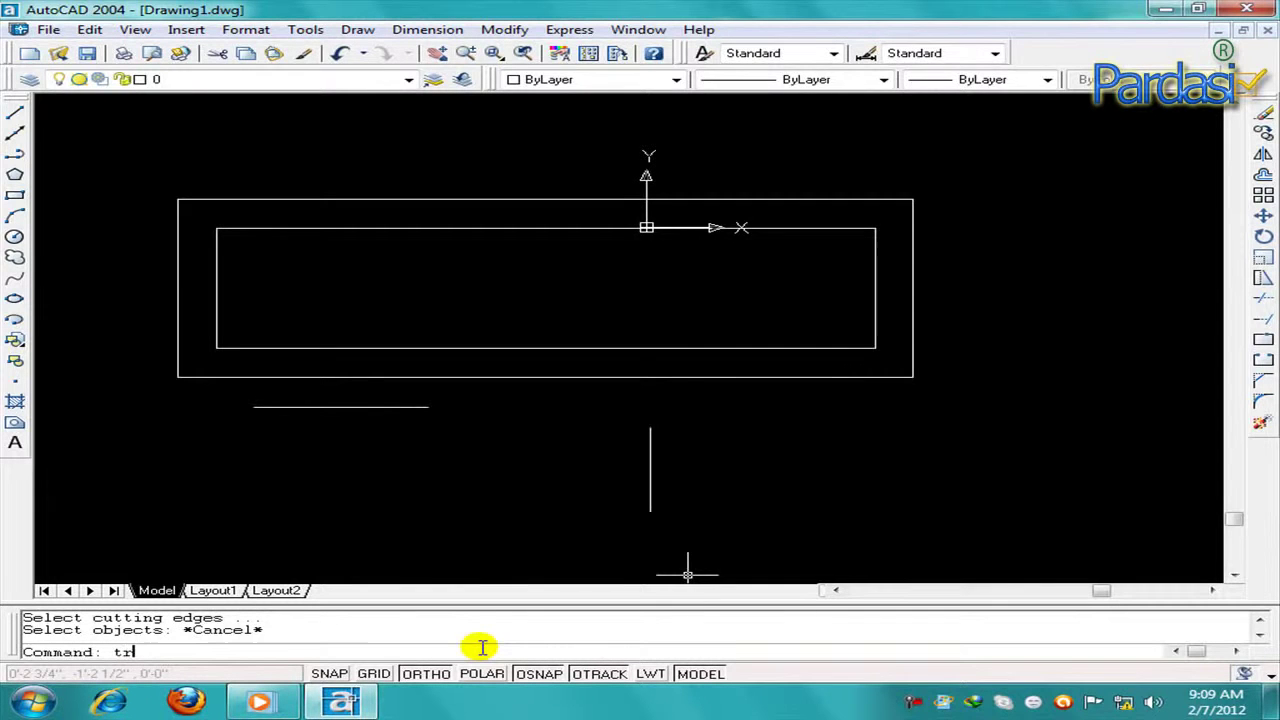
key(Return)
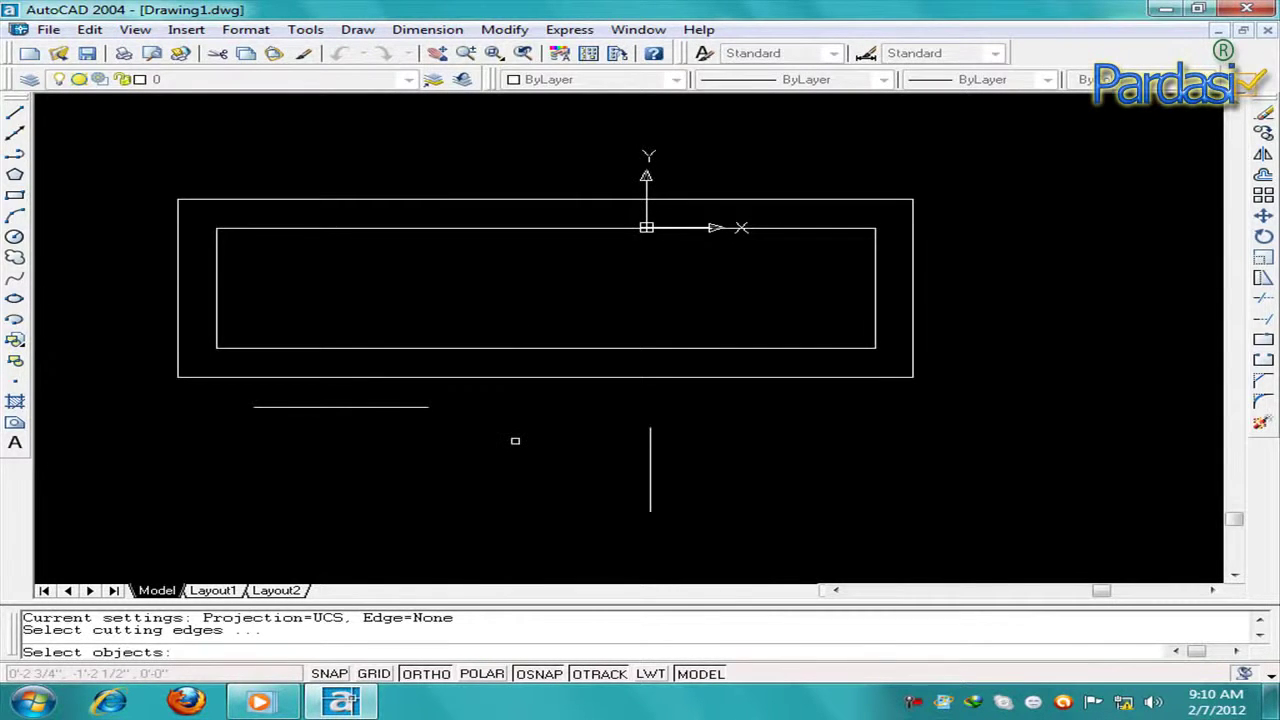
scroll(485, 391, up, 1)
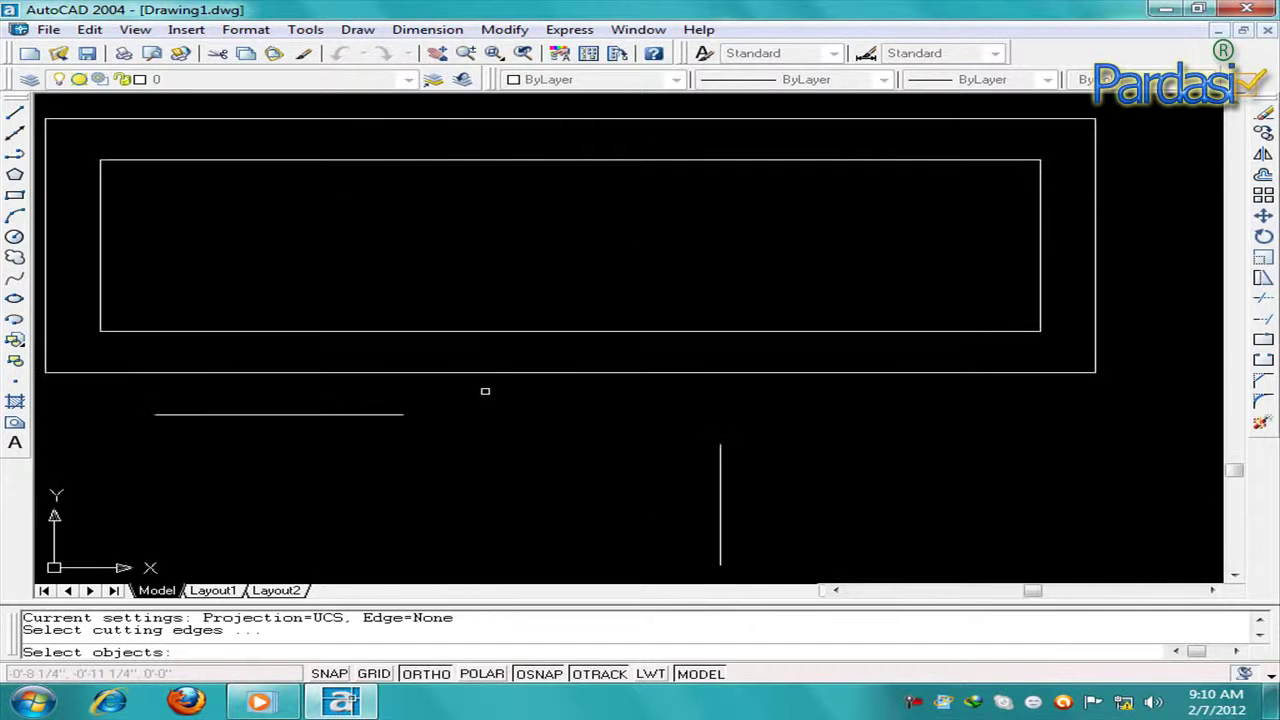
scroll(485, 391, down, 1)
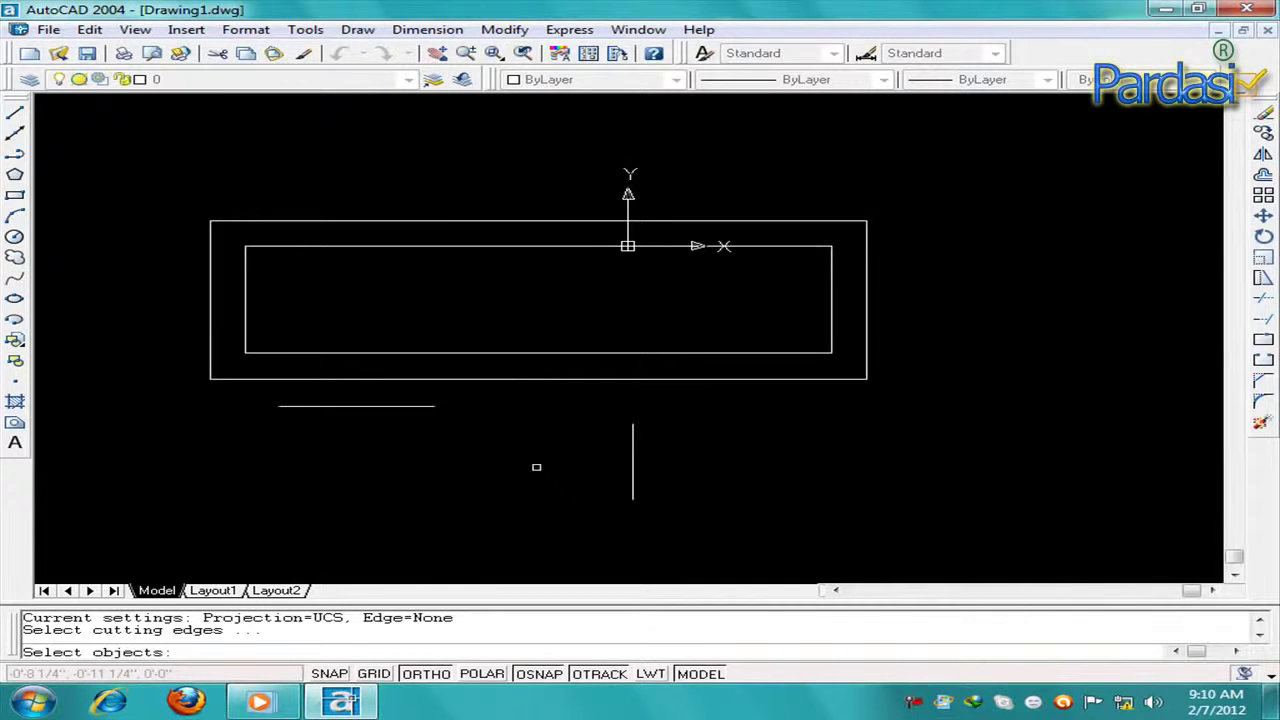
text(1)
key(Escape)
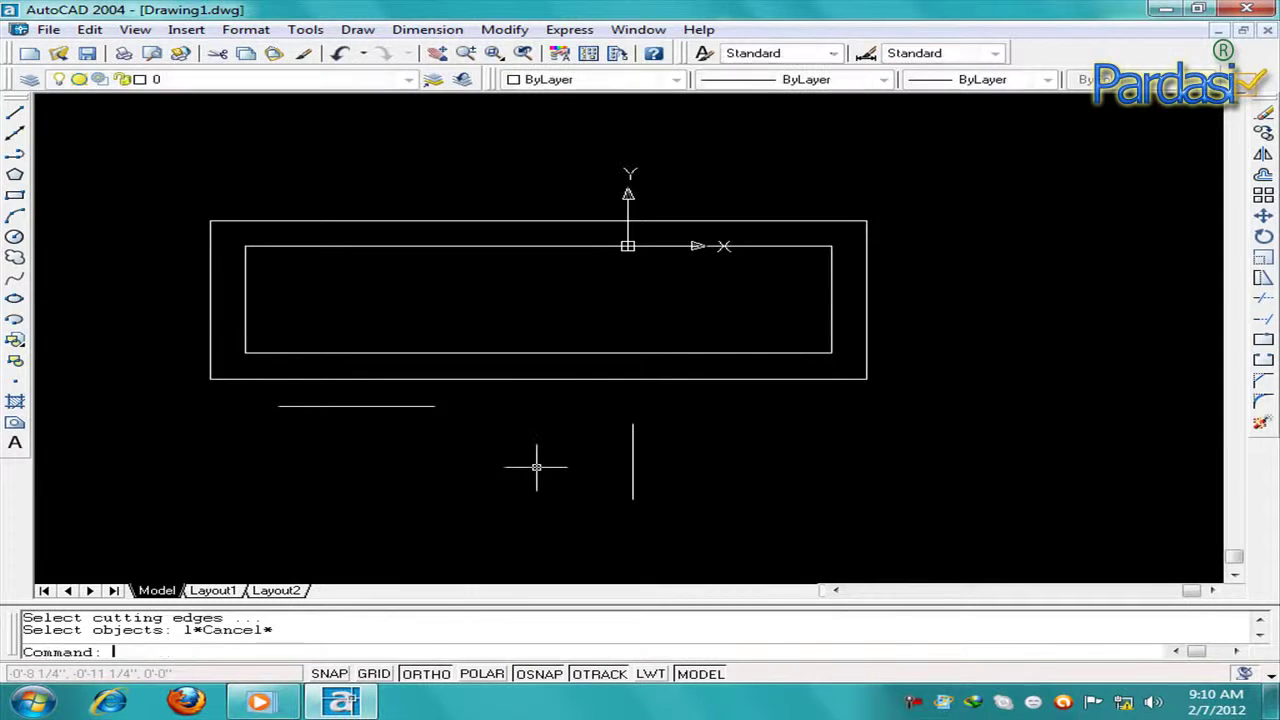
text(l)
key(Return)
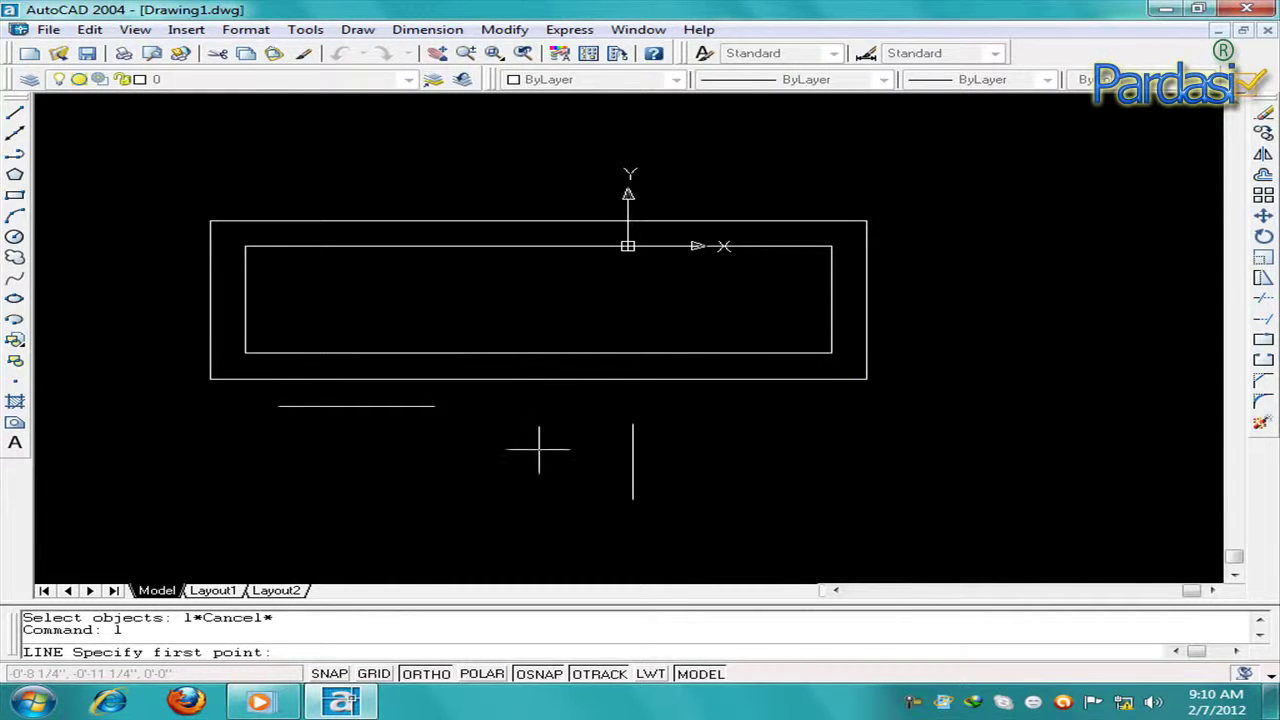
Draw a vertical line from below up into the inner rectangle.
click(528, 477)
click(504, 279)
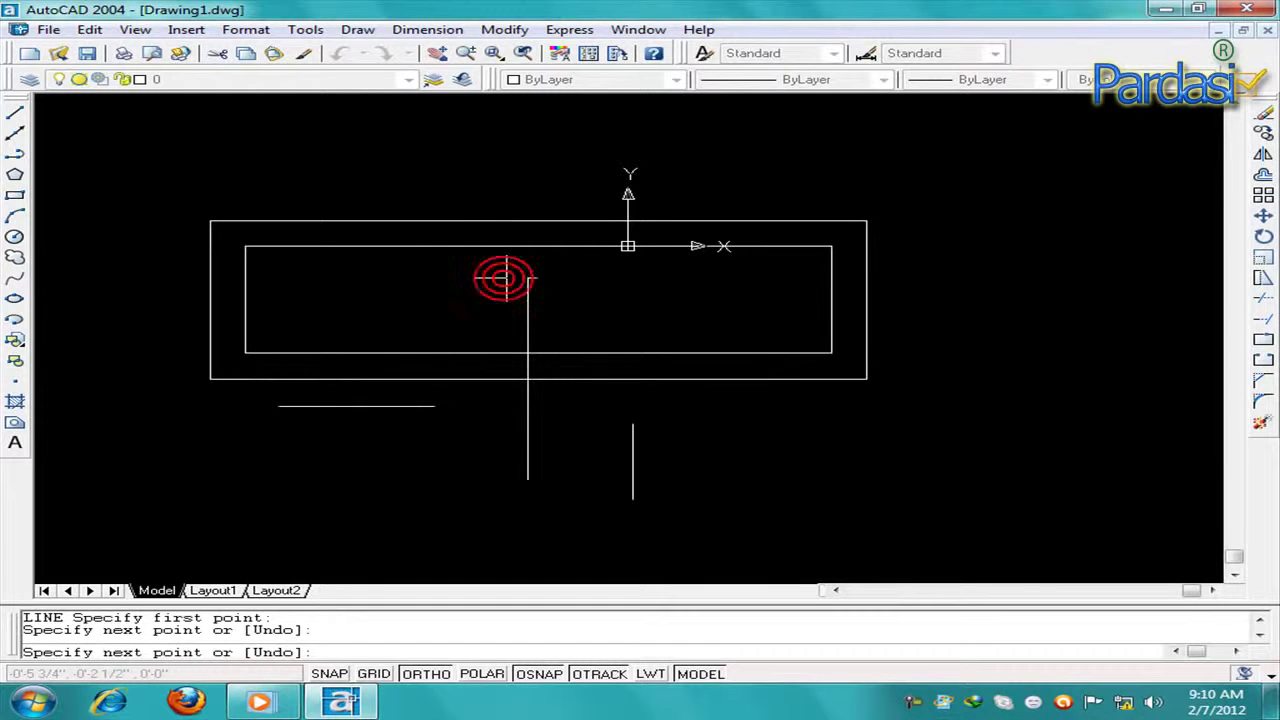
key(Return)
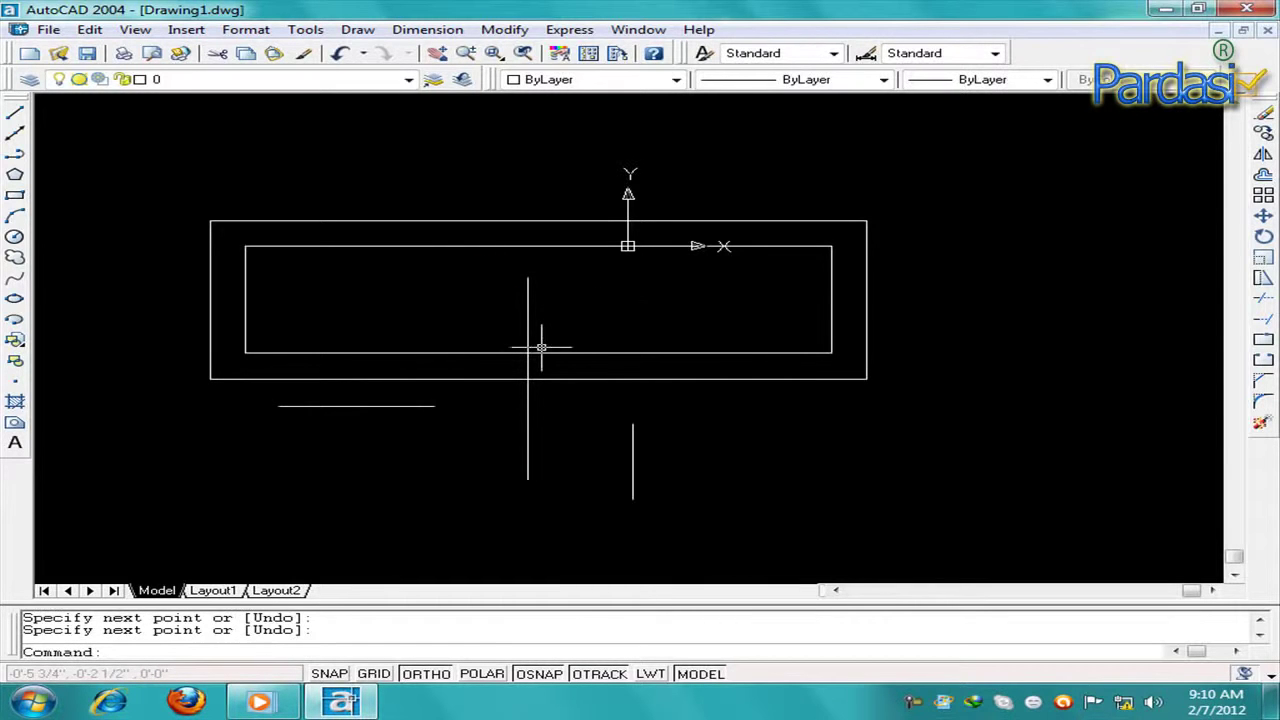
text(c)
Offset the vertical line by the default distance to make a parallel copy on its right.
key(Return)
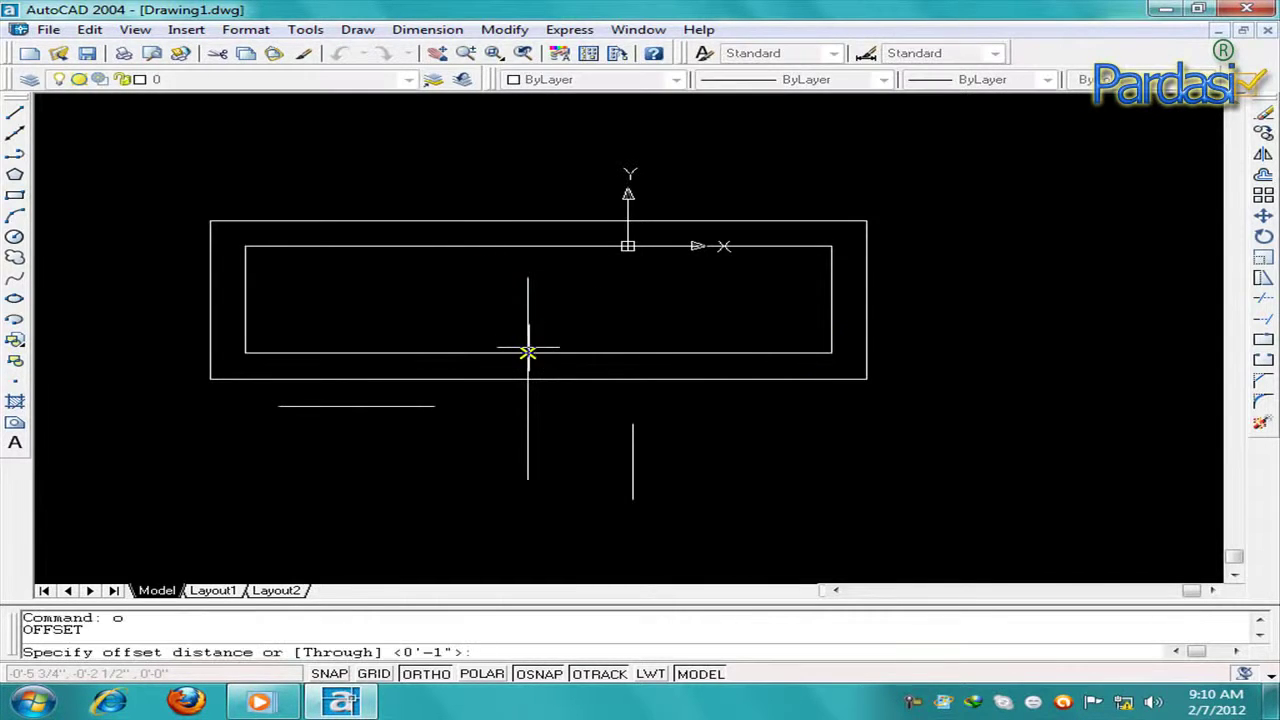
key(Return)
click(530, 343)
click(571, 340)
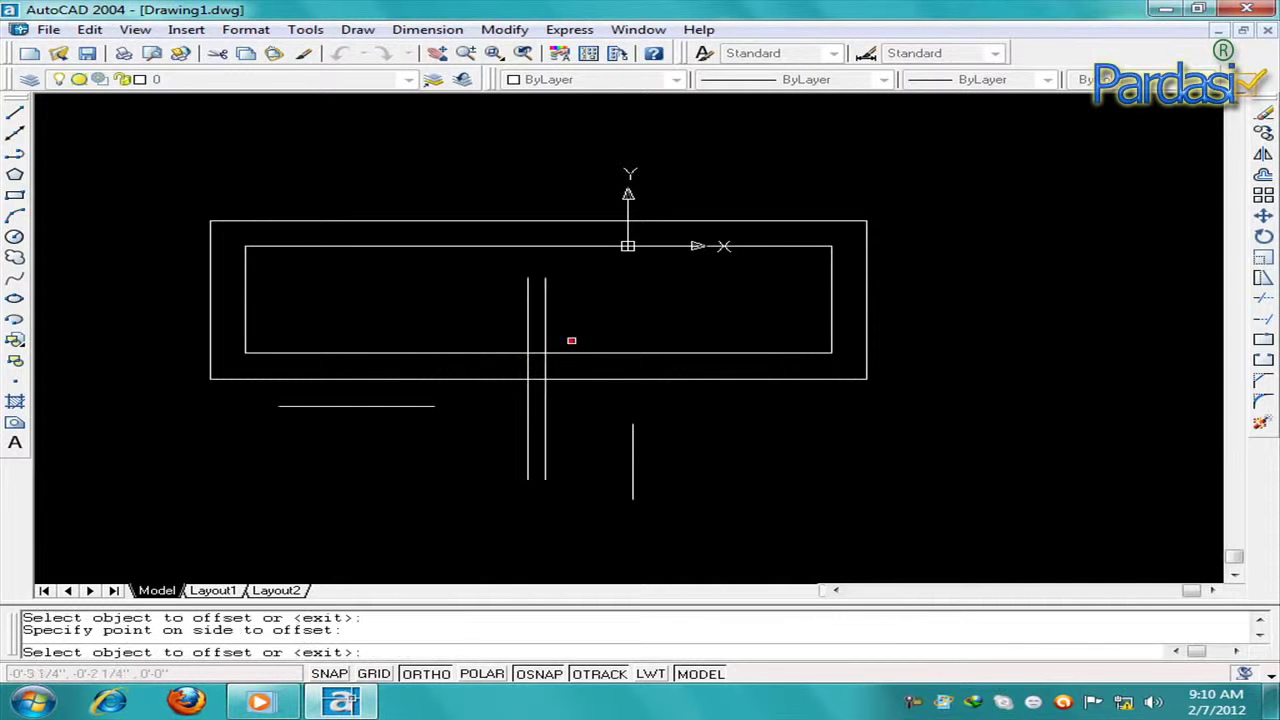
scroll(557, 413, up, 2)
scroll(556, 410, up, 2)
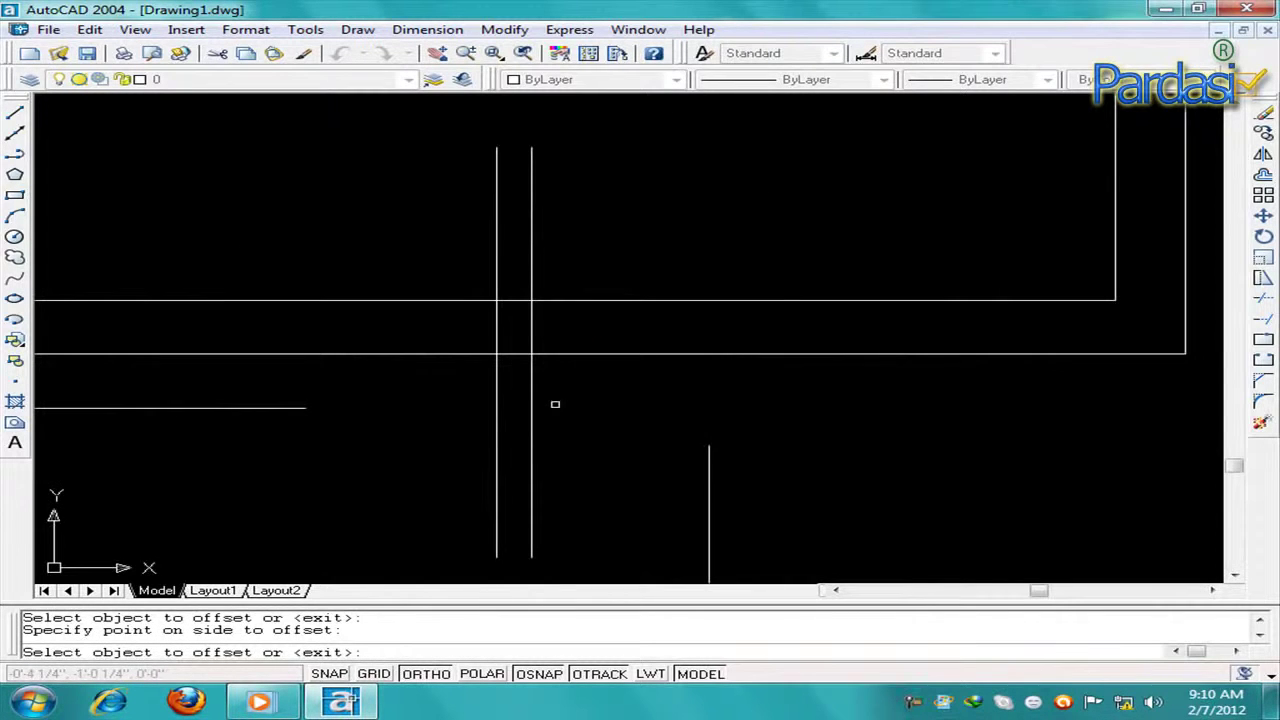
key(Escape)
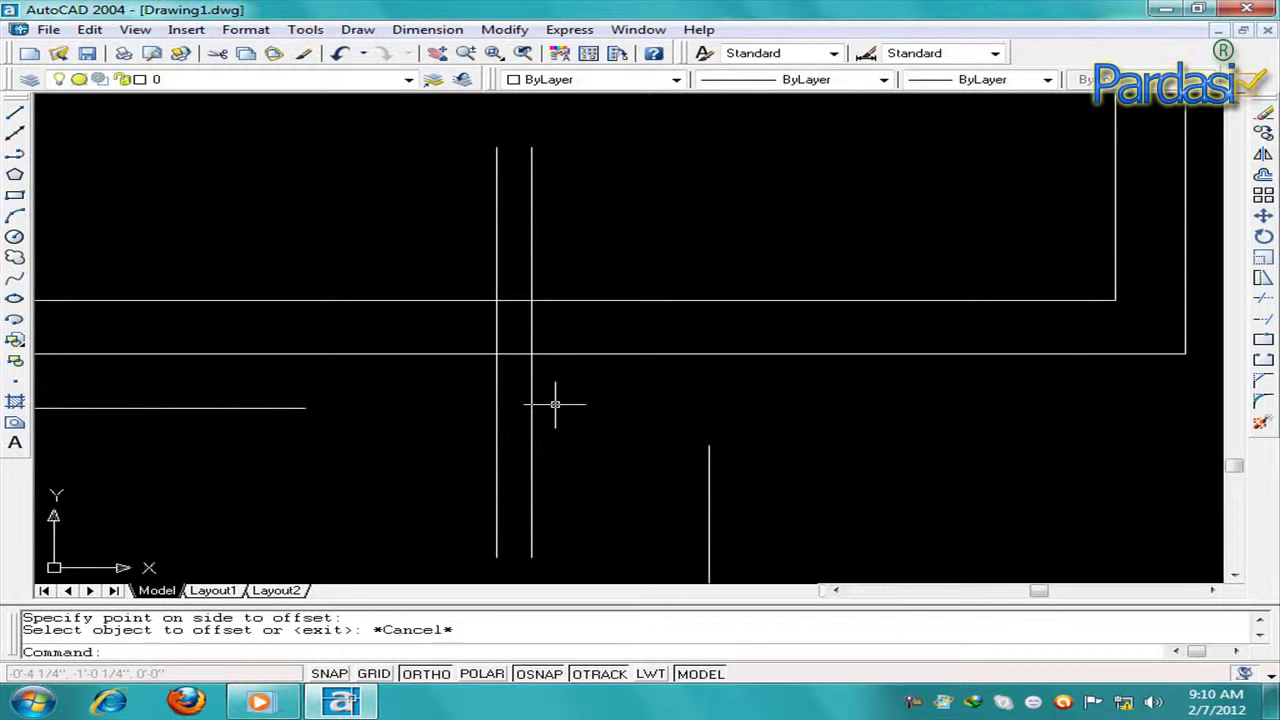
text(tr)
Run a trim with the horizontal line as cutting edge, ending it without trimming.
key(Return)
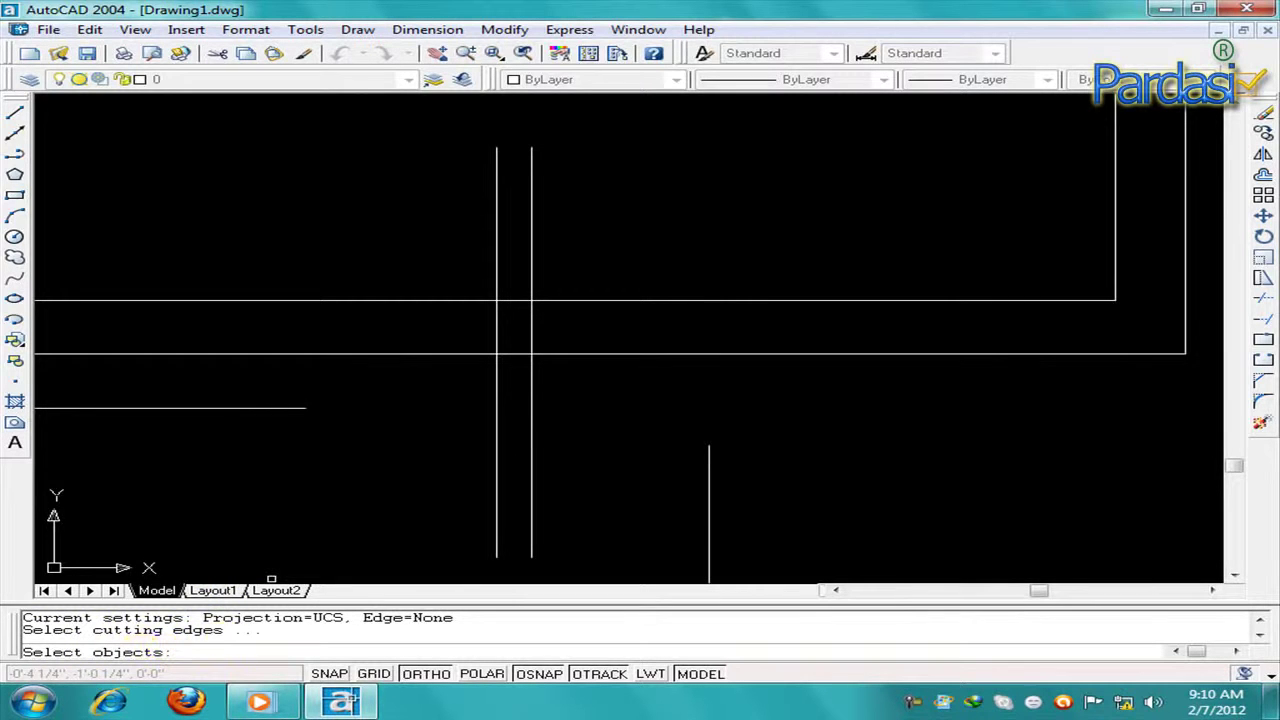
click(507, 300)
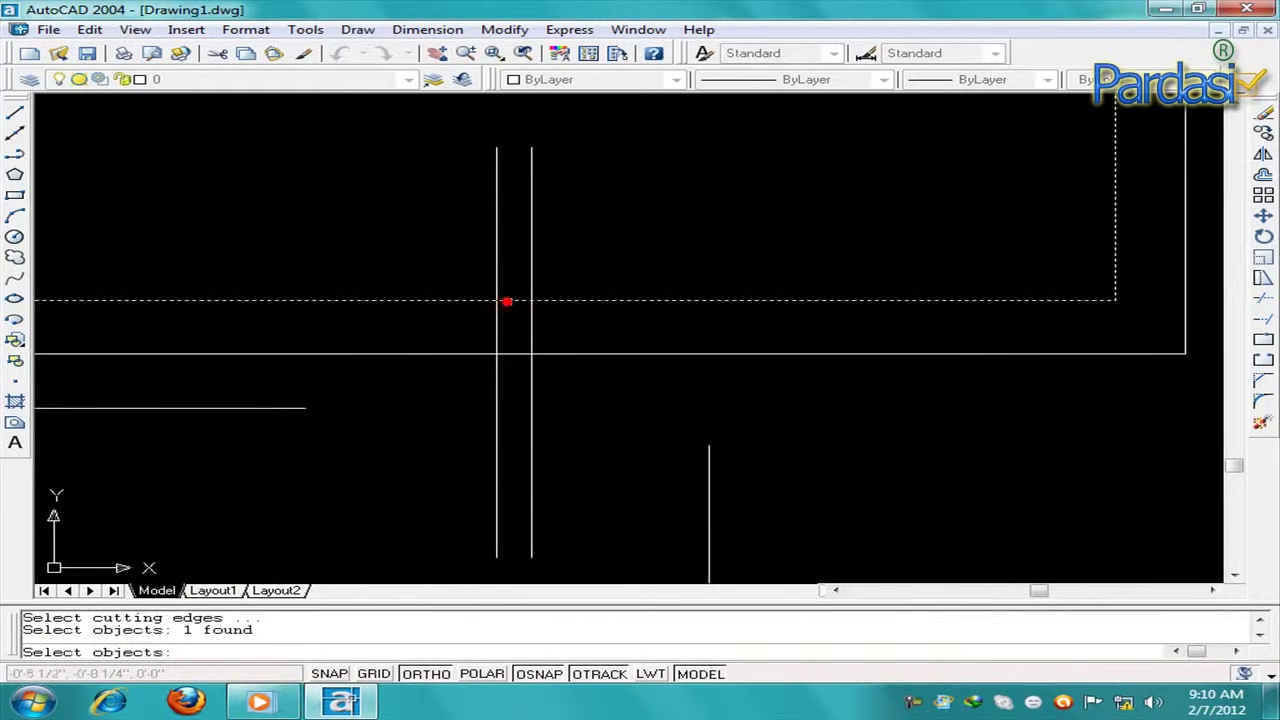
scroll(507, 301, down, 2)
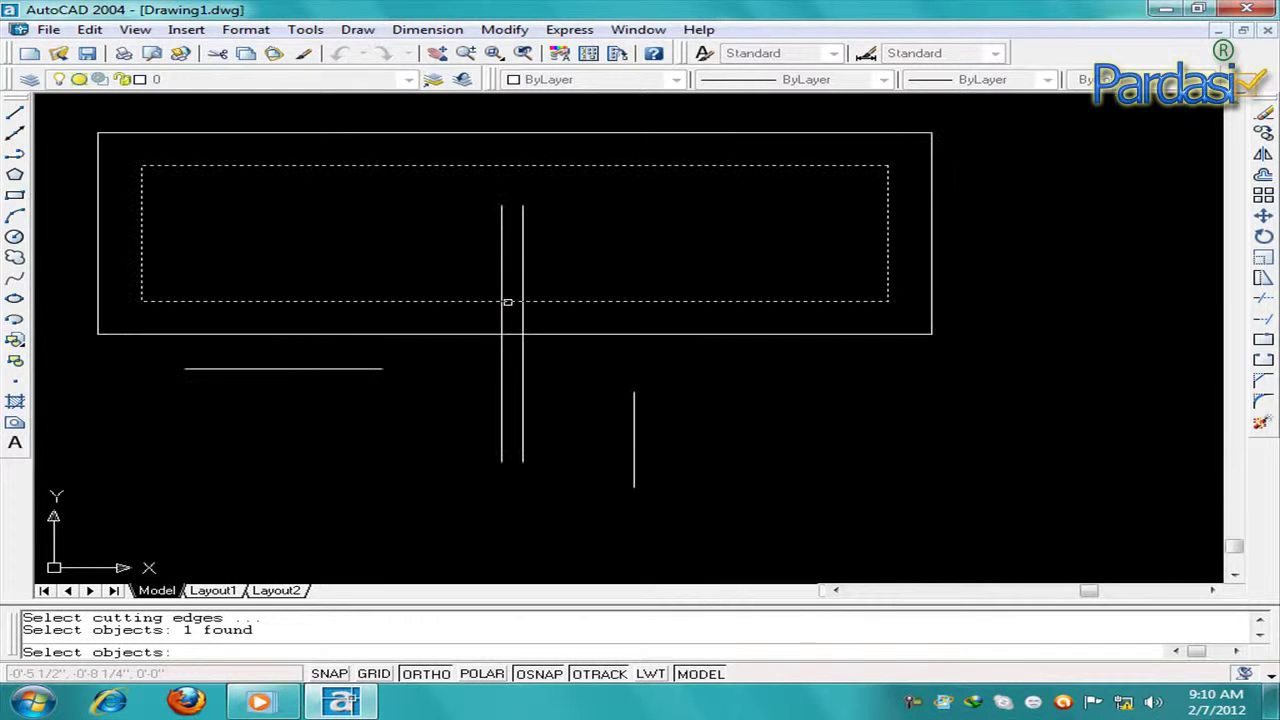
key(Return)
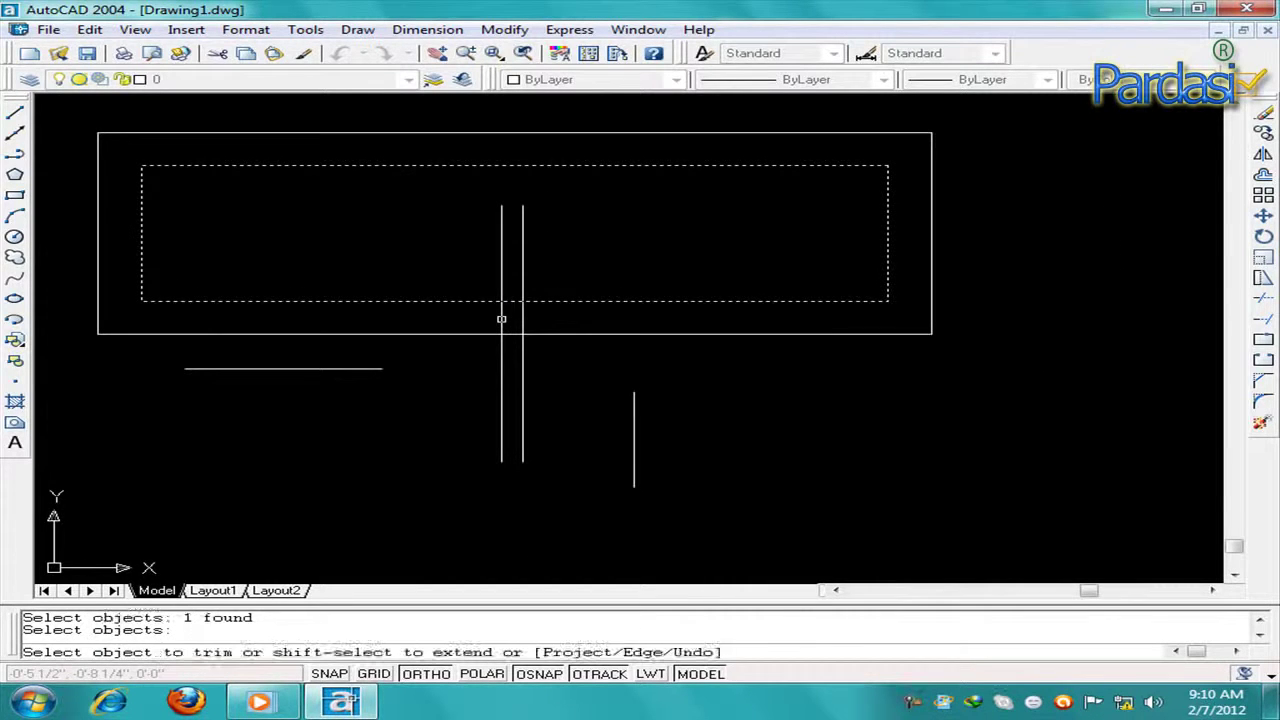
key(Return)
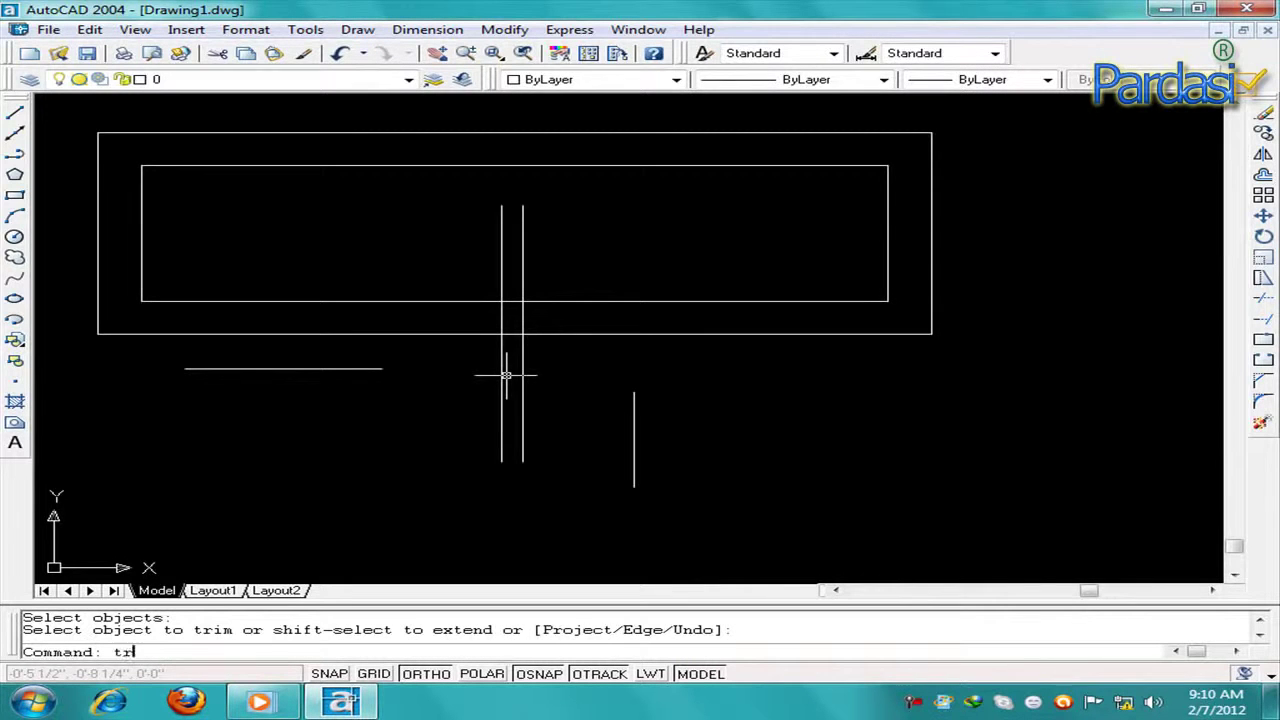
Trim away the inner rectangle's bottom edge using the inner rectangle as cutting edge.
key(Return)
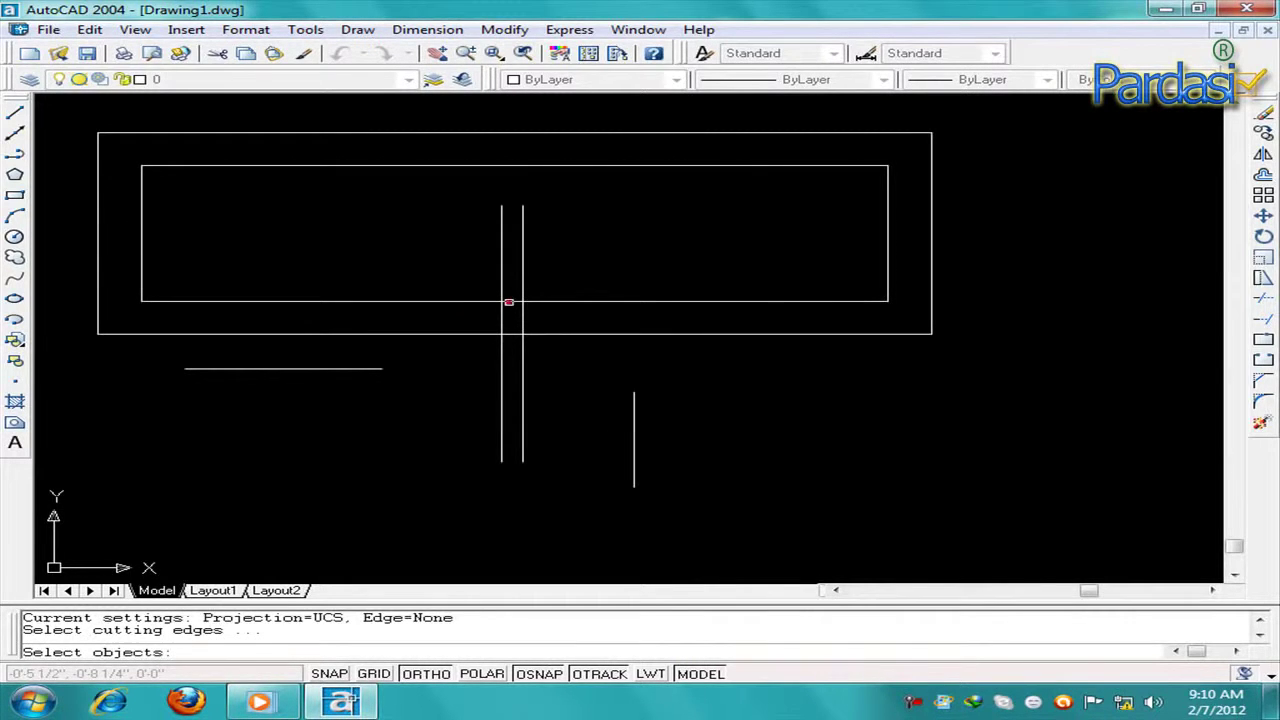
click(508, 301)
key(Return)
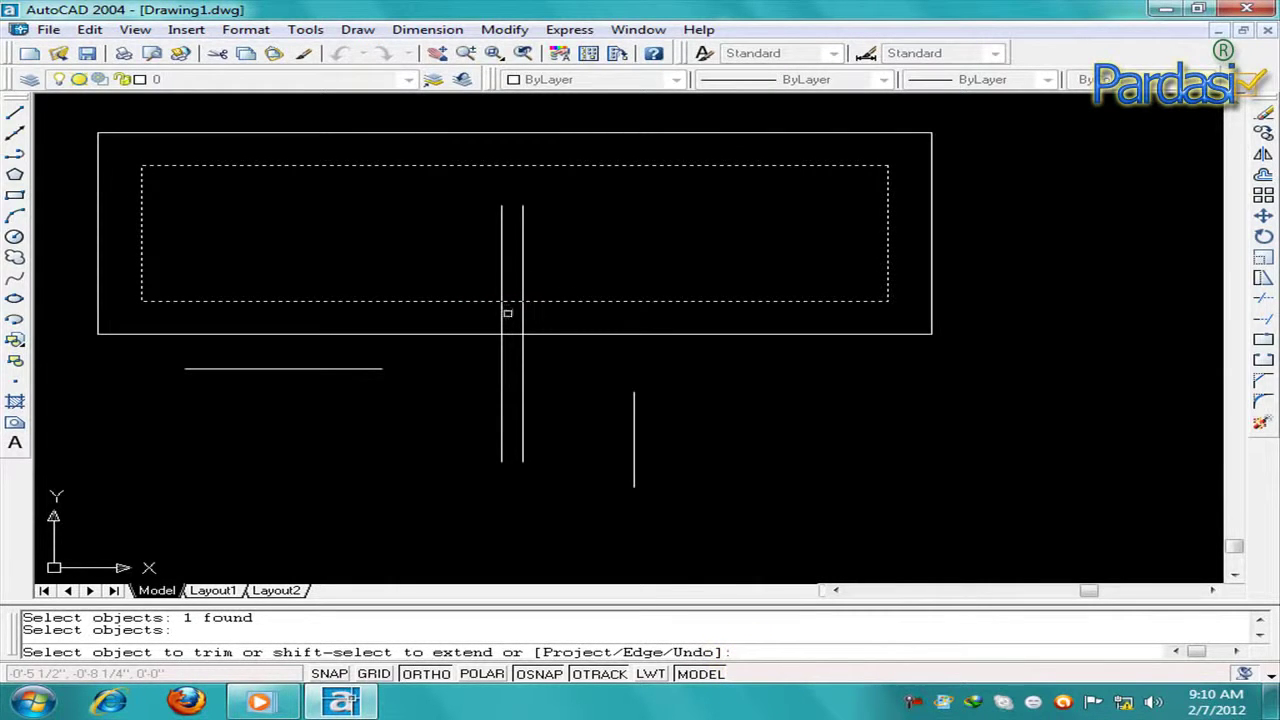
scroll(510, 316, up, 2)
click(513, 285)
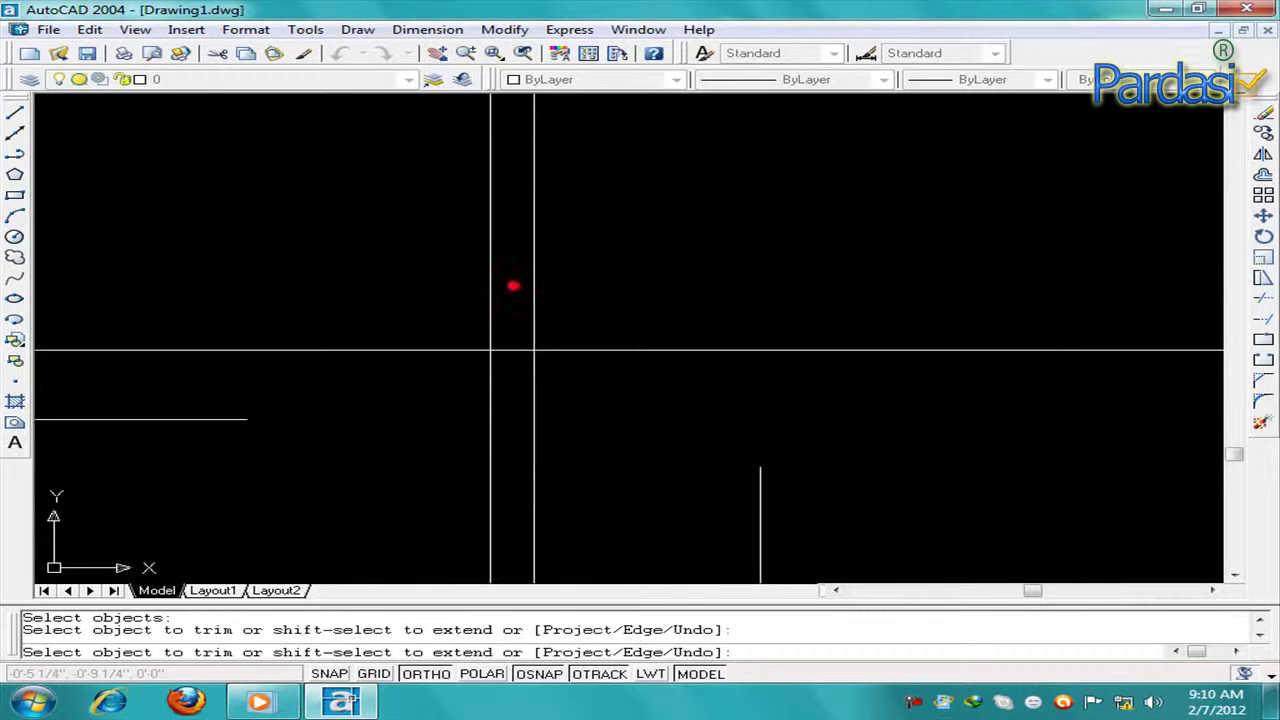
scroll(513, 285, down, 3)
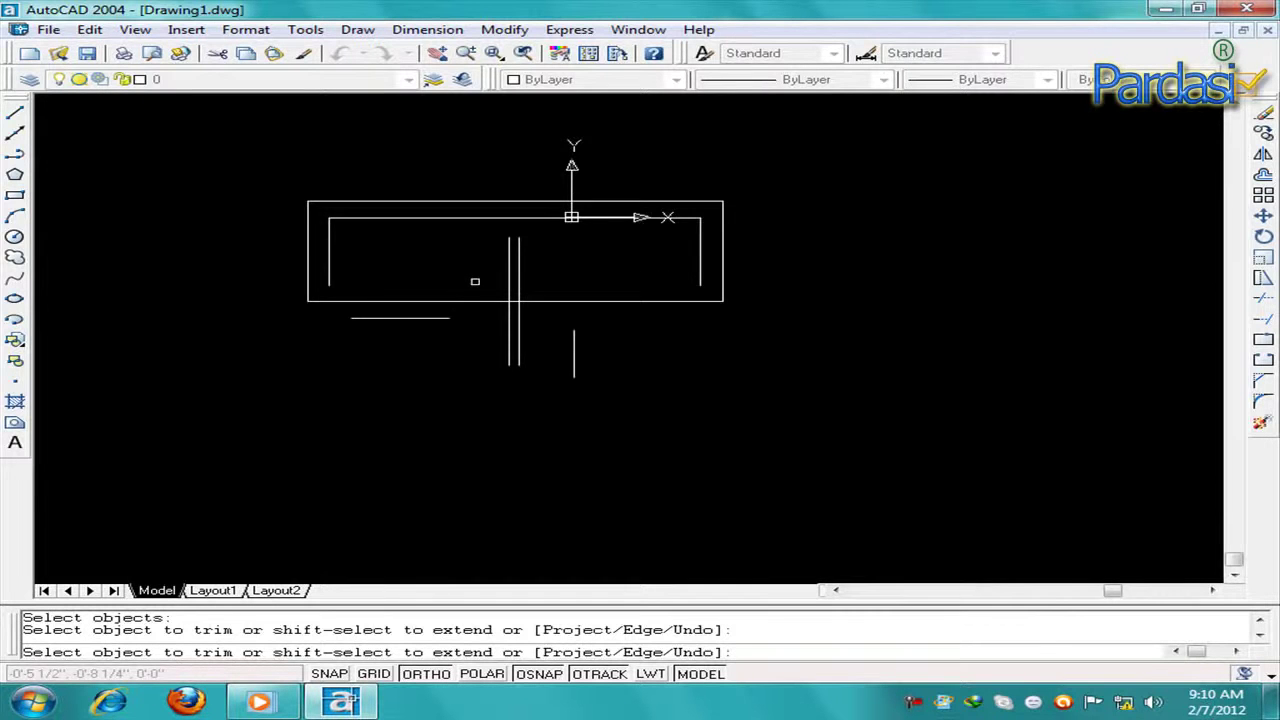
scroll(475, 281, up, 1)
scroll(511, 309, up, 1)
scroll(511, 306, up, 1)
scroll(506, 291, up, 2)
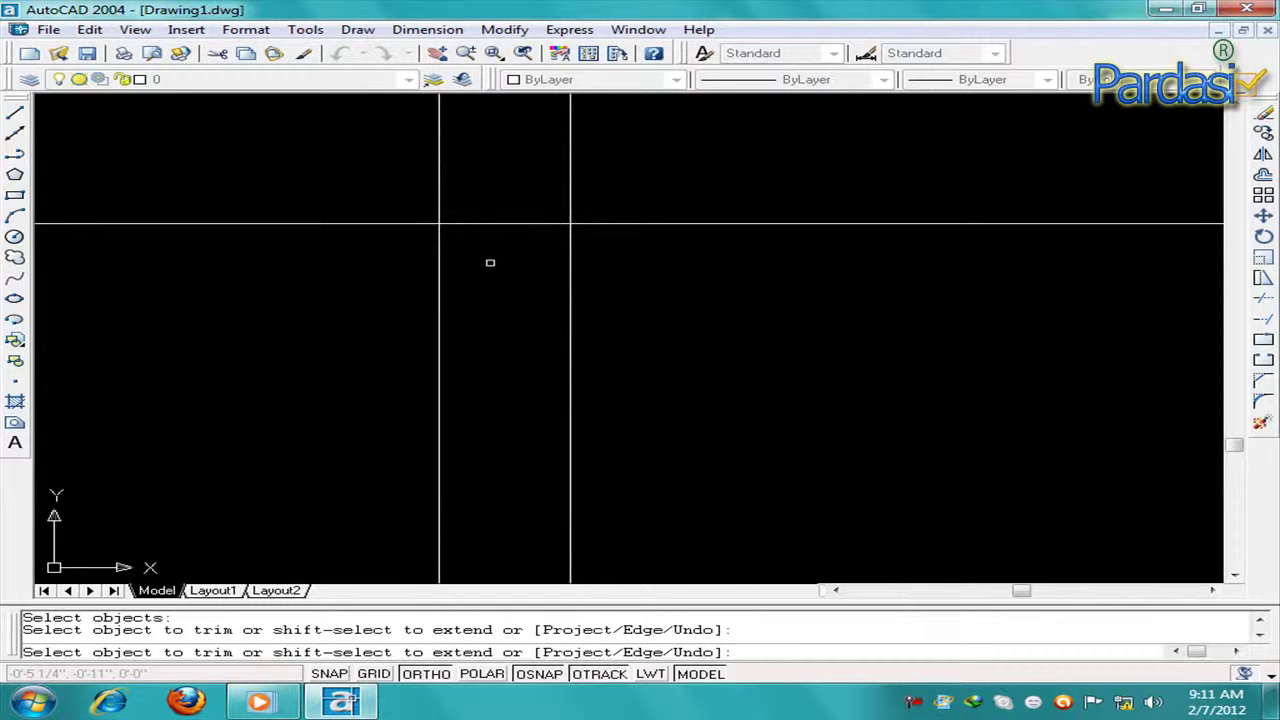
Restart the trim with the outer rectangle as the cutting edge.
key(Escape)
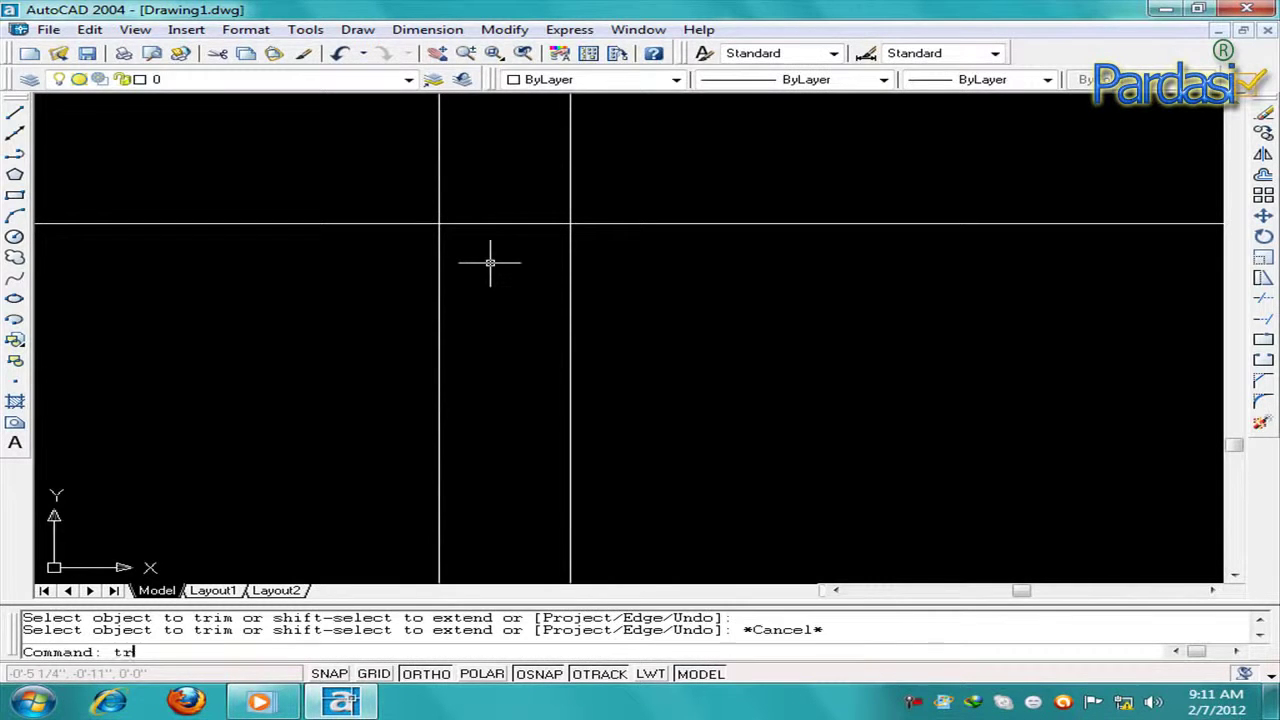
key(Return)
click(501, 226)
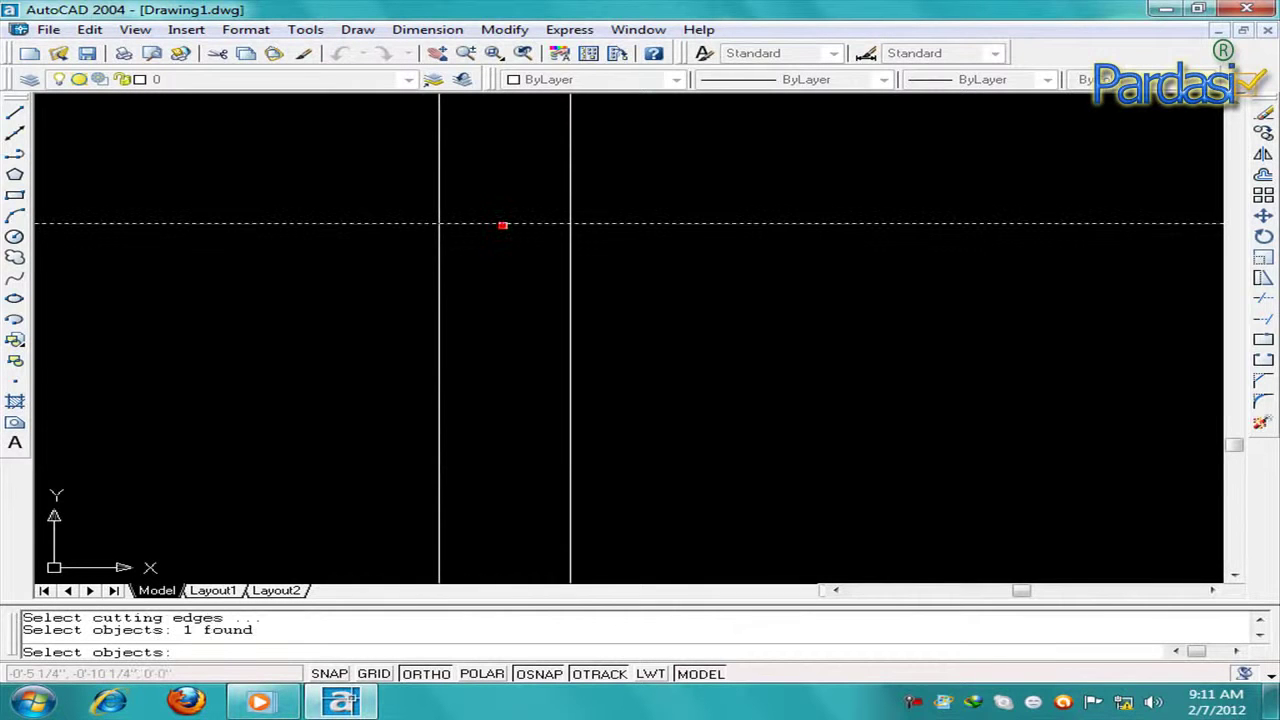
scroll(501, 226, down, 5)
scroll(501, 226, down, 4)
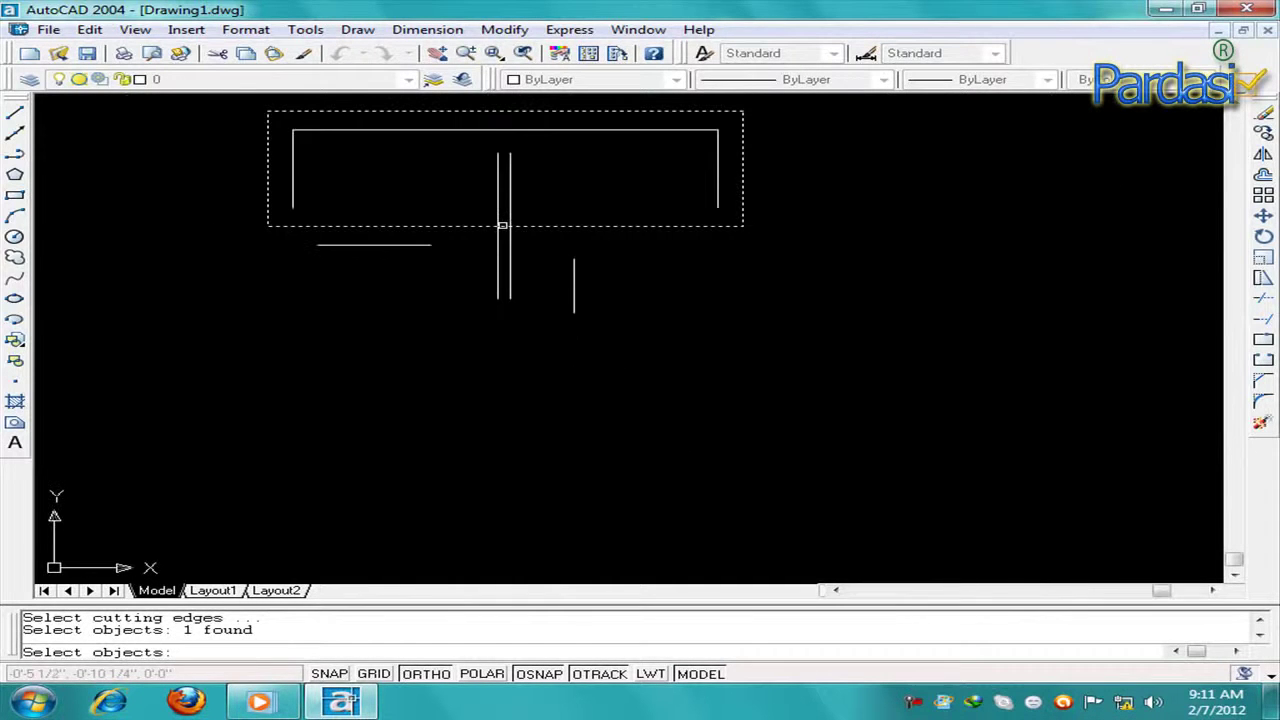
scroll(502, 226, up, 3)
scroll(502, 226, up, 3)
scroll(502, 226, down, 5)
scroll(502, 226, down, 3)
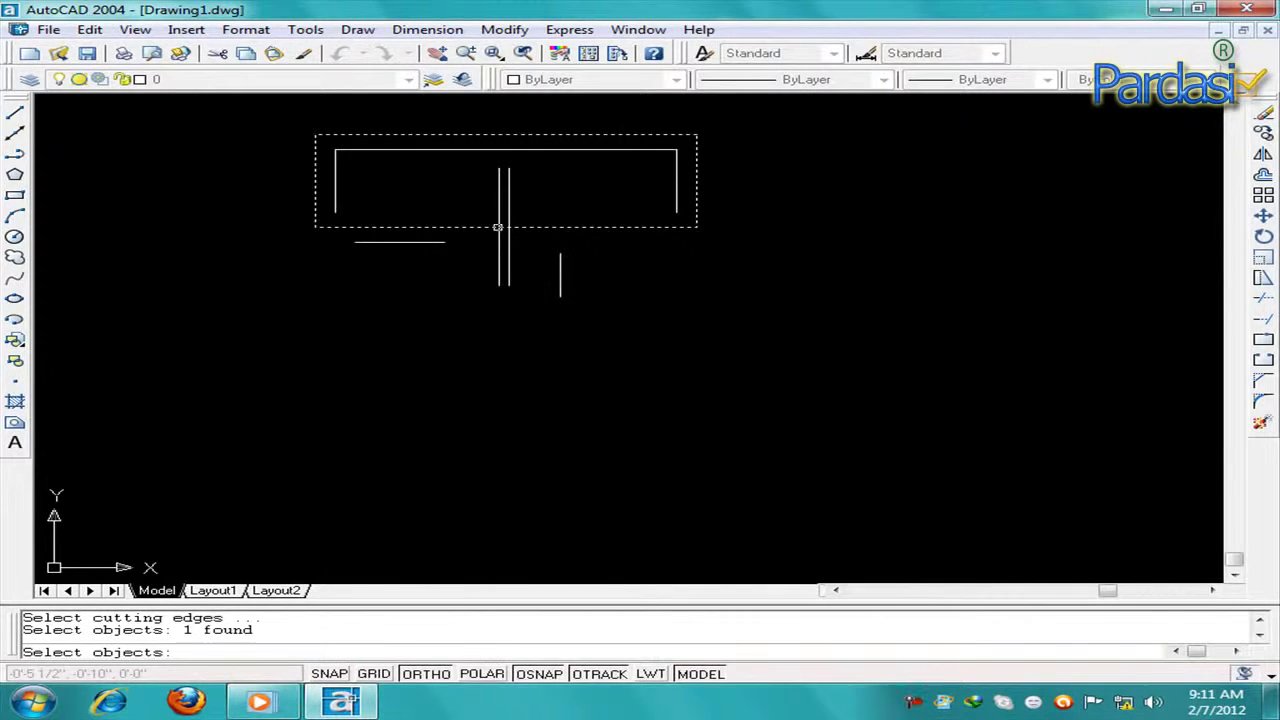
key(Return)
Trim off the parallel lines' parts below the outer rectangle, undoing one wrong trim.
click(497, 231)
scroll(560, 280, up, 2)
scroll(514, 244, up, 1)
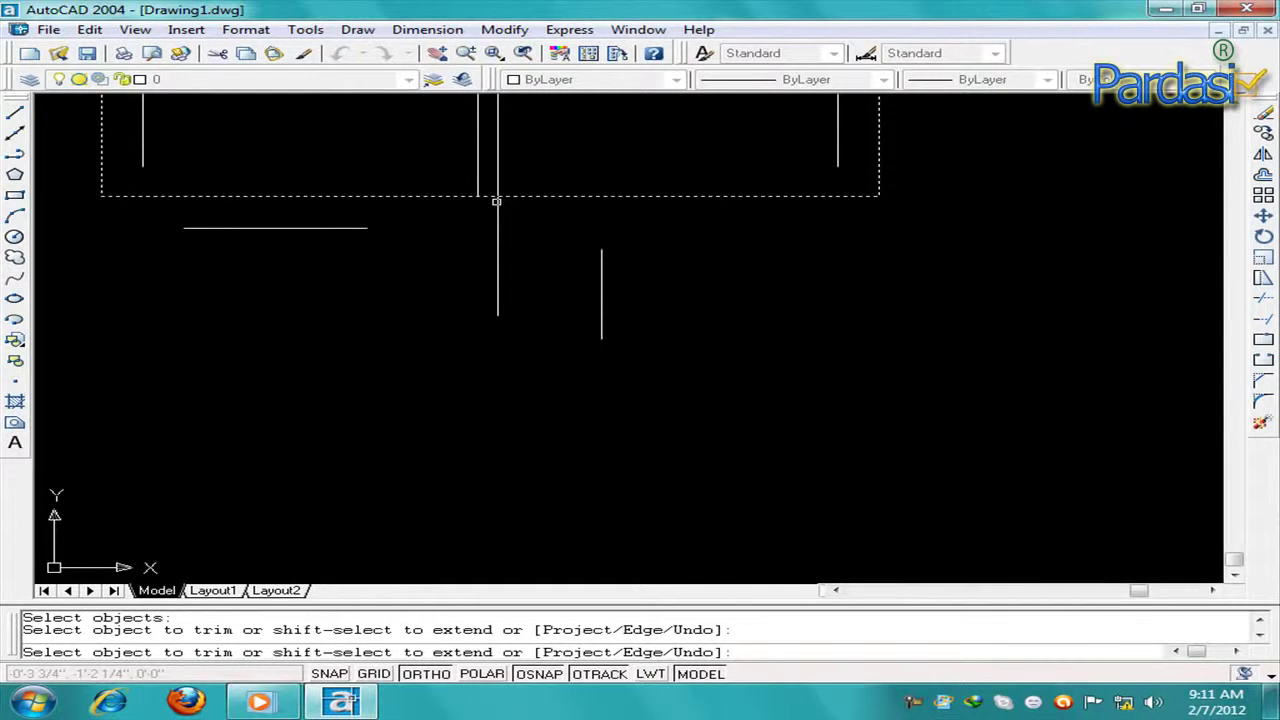
click(496, 201)
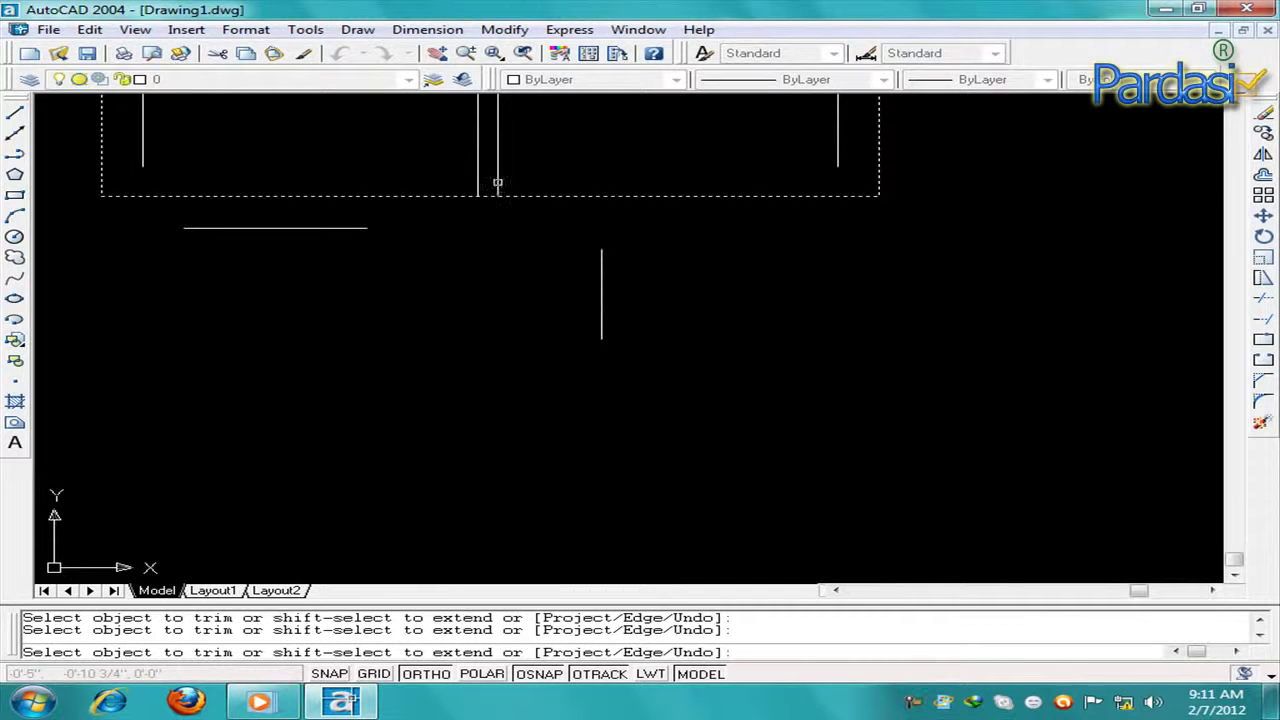
click(495, 183)
key(ctrl+z)
scroll(477, 198, down, 3)
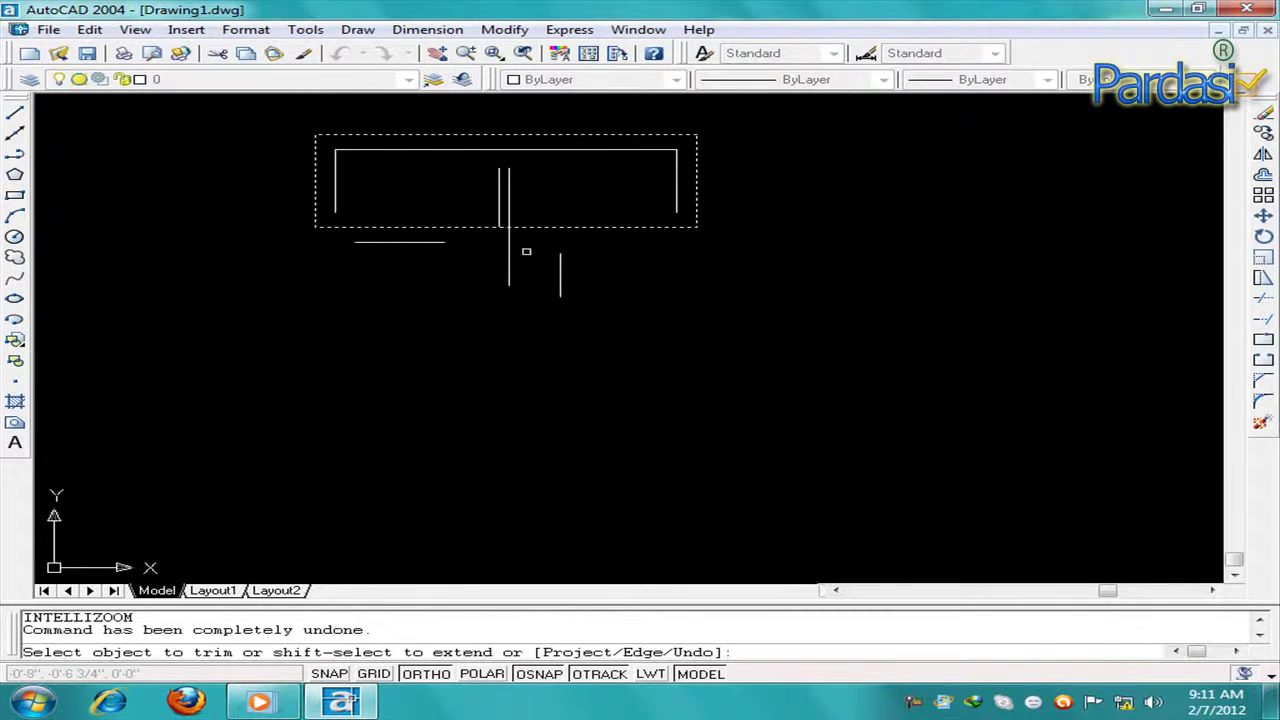
click(509, 240)
click(534, 228)
text(v)
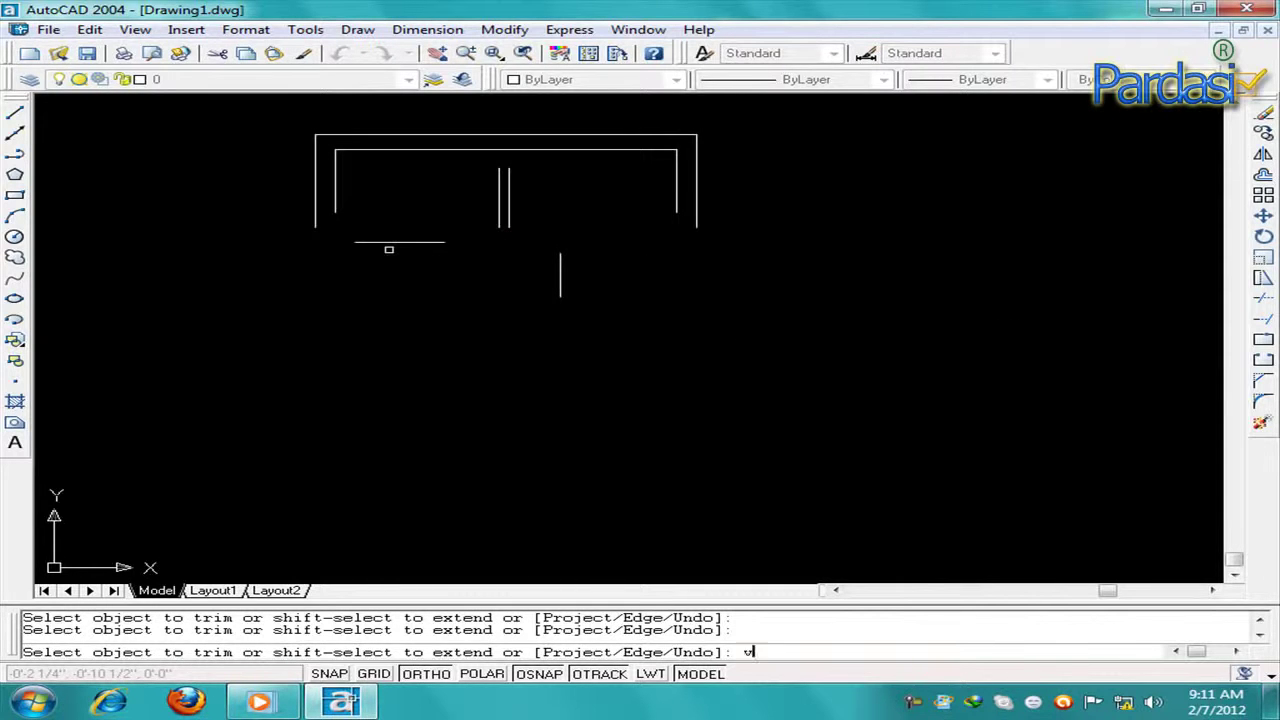
click(388, 244)
key(Escape)
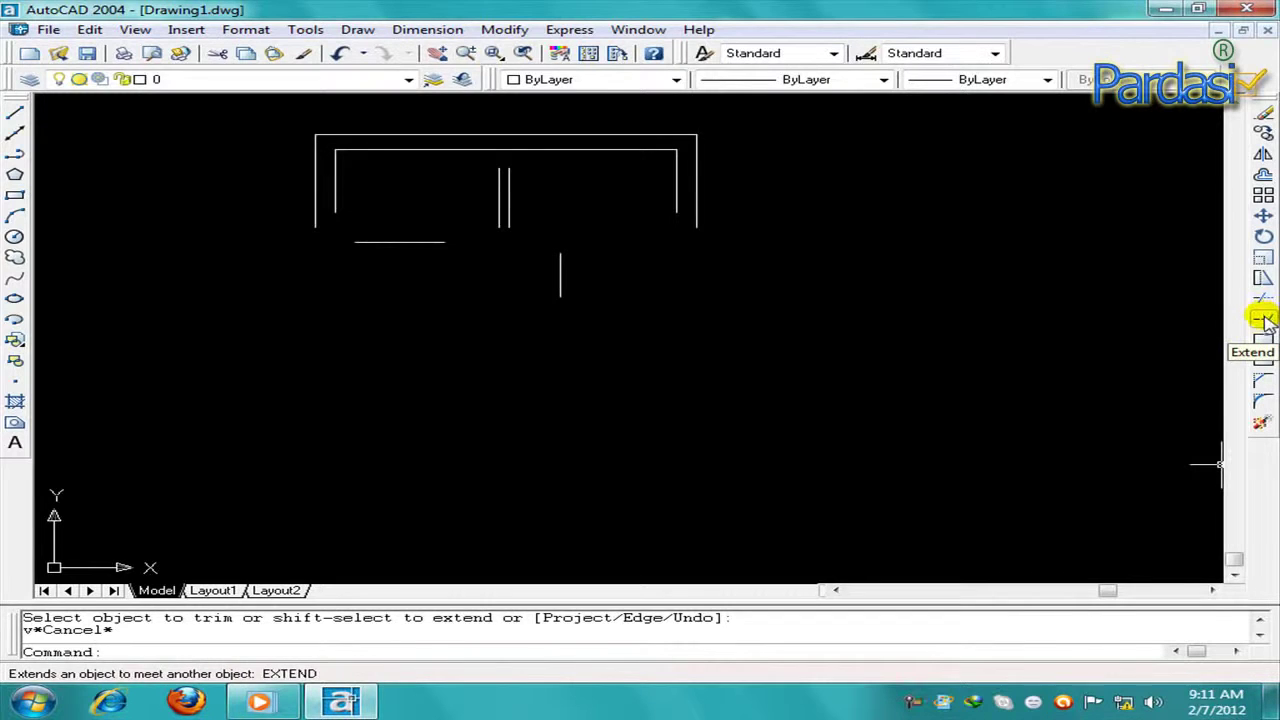
Draw a horizontal boundary line extending right from the outline.
click(1263, 318)
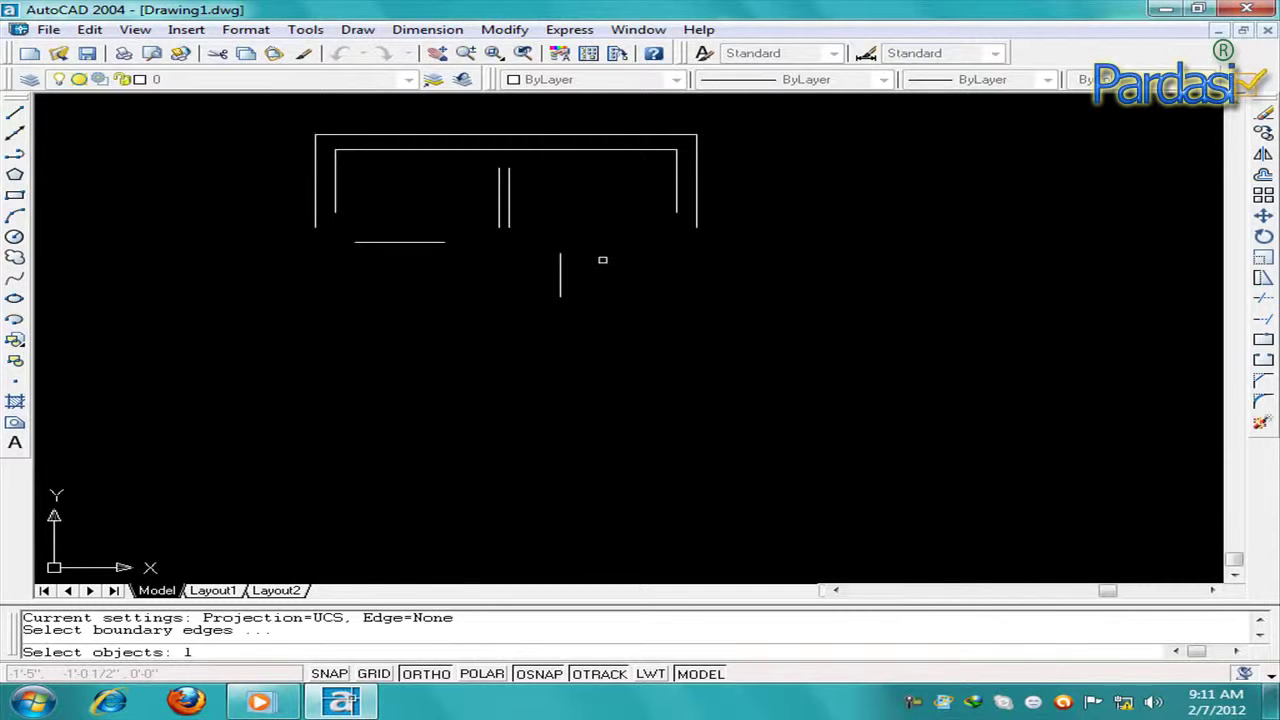
click(15, 112)
click(616, 267)
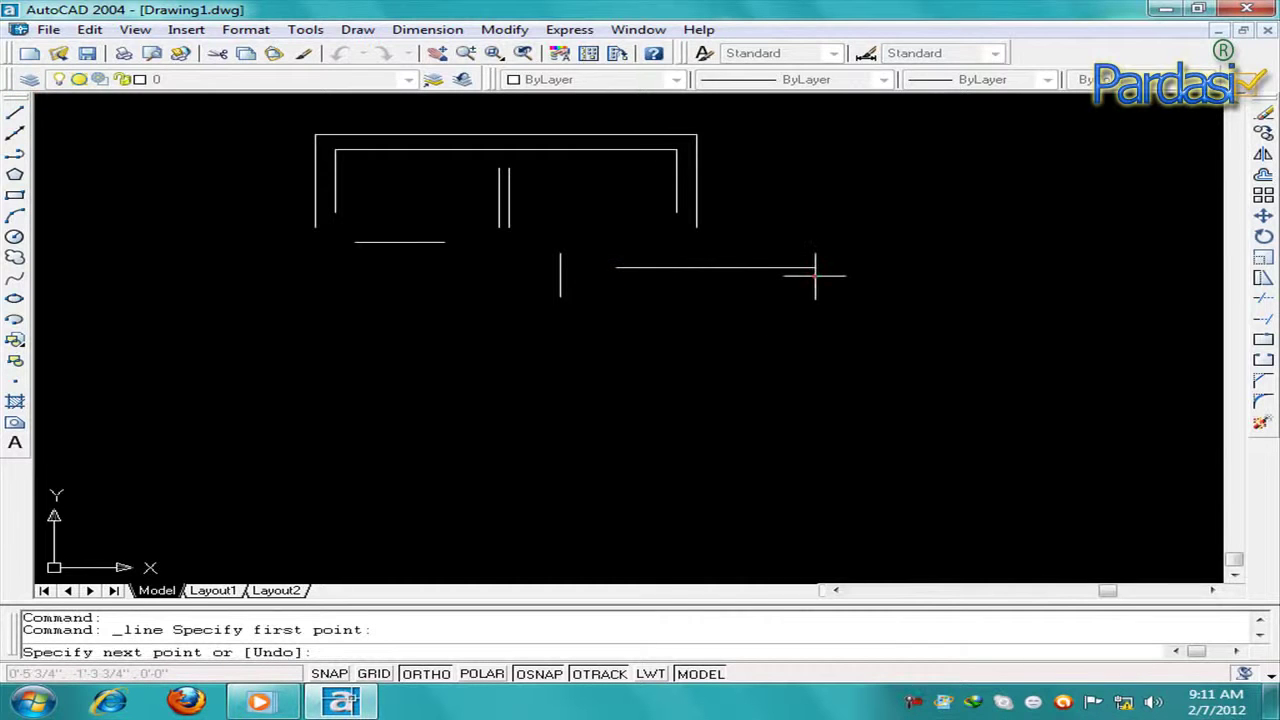
click(813, 267)
key(Return)
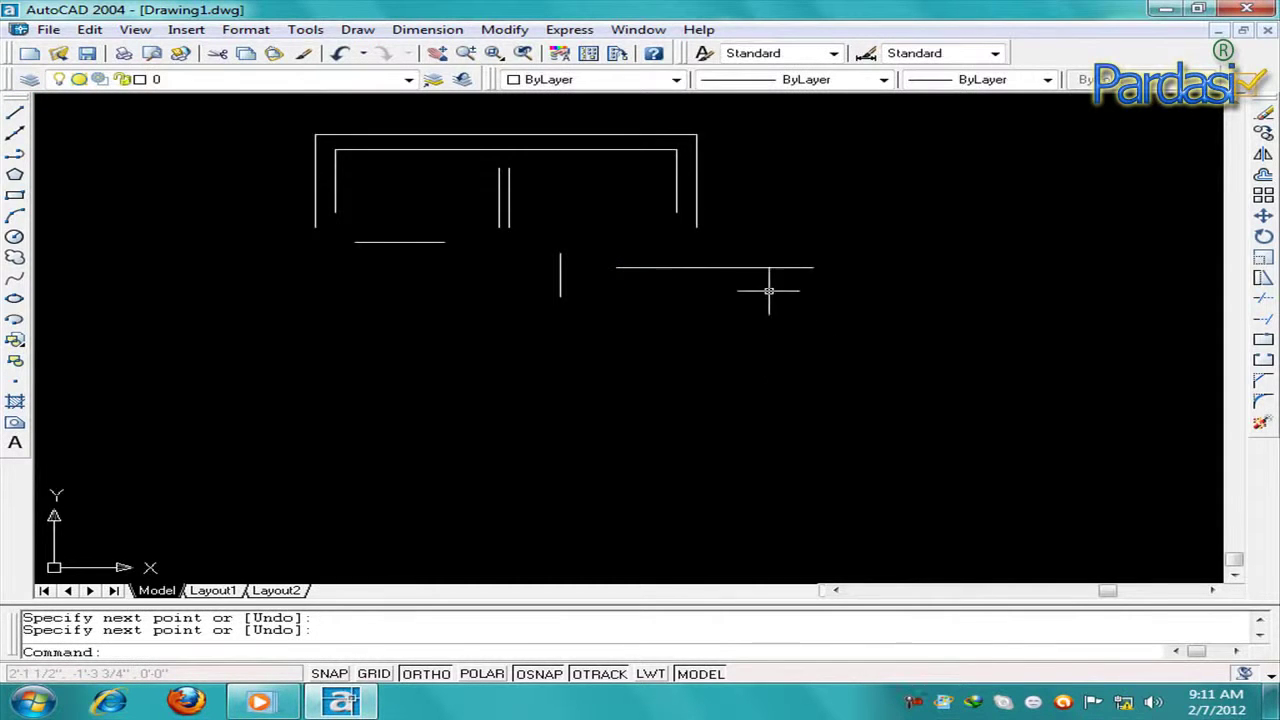
Extend the outer outline's right side down to the new horizontal line.
click(1260, 318)
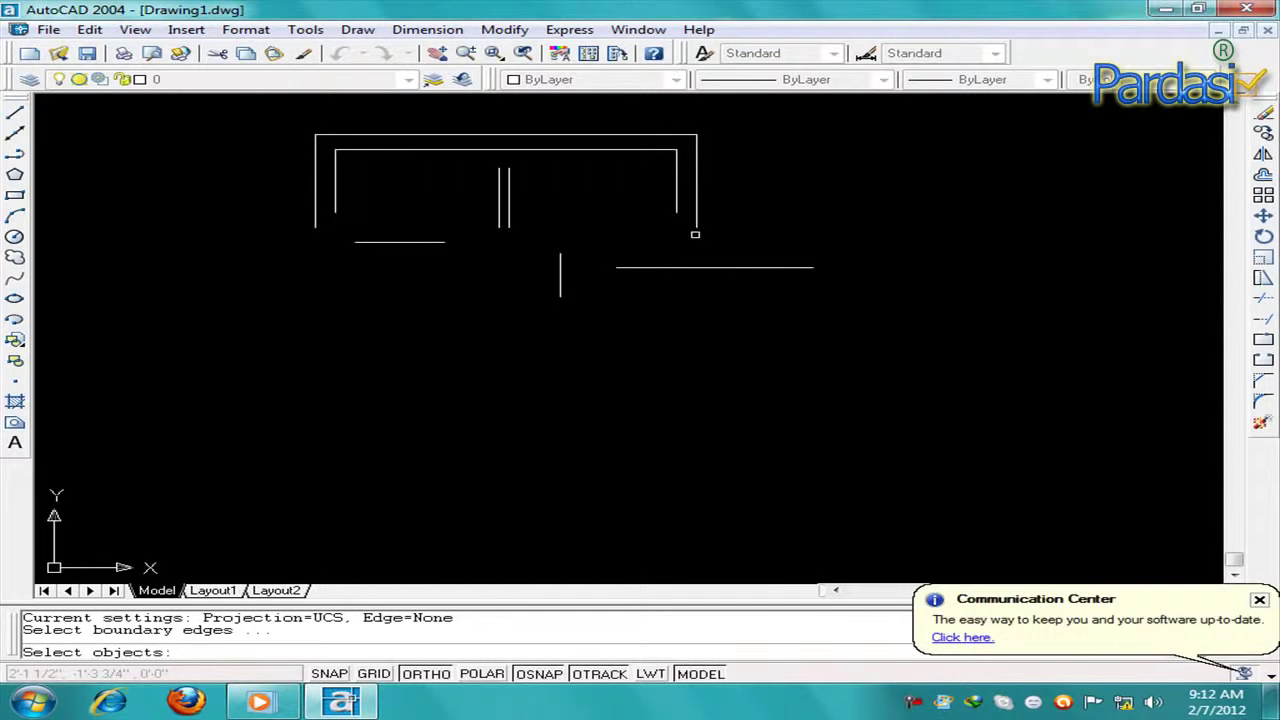
click(697, 221)
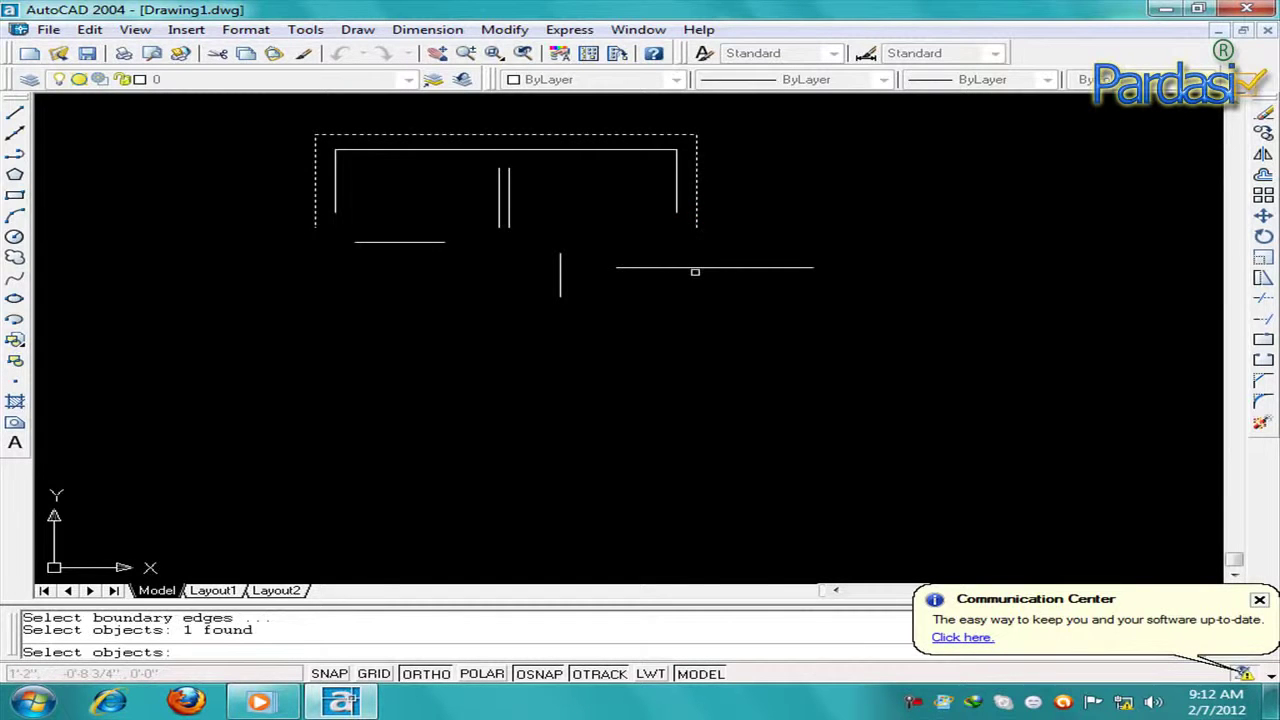
click(696, 266)
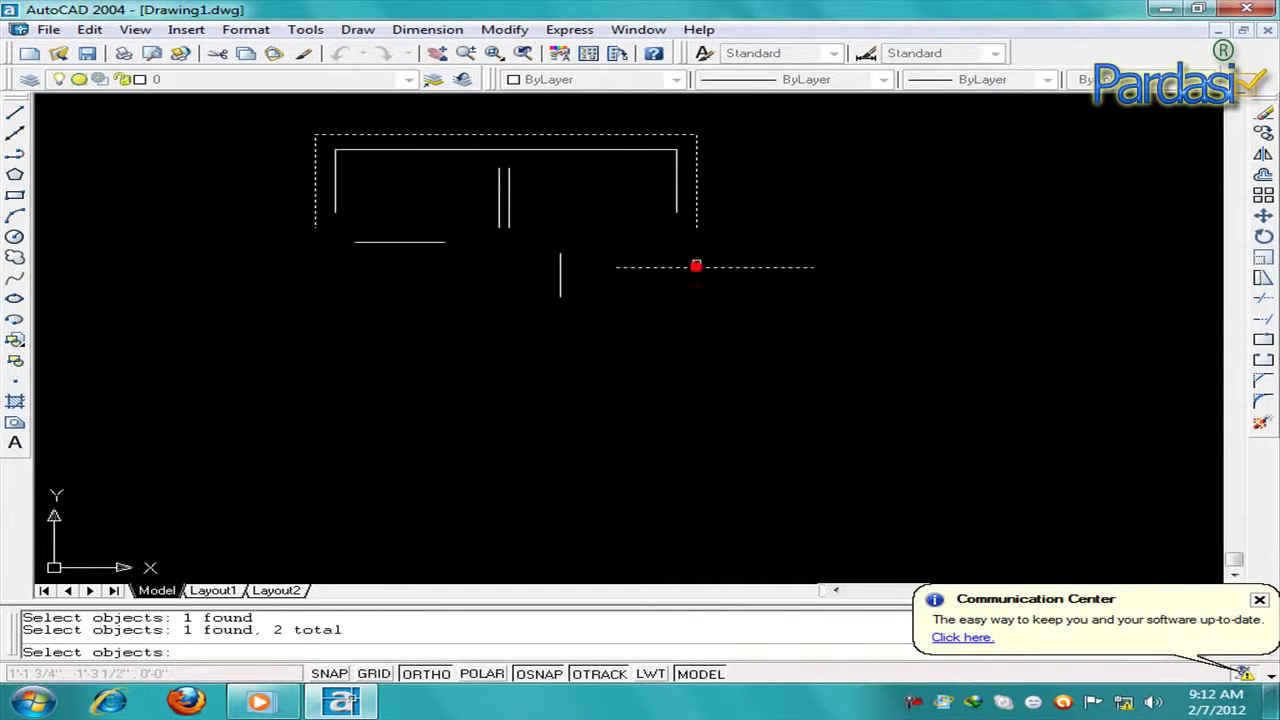
click(695, 209)
key(Return)
click(688, 266)
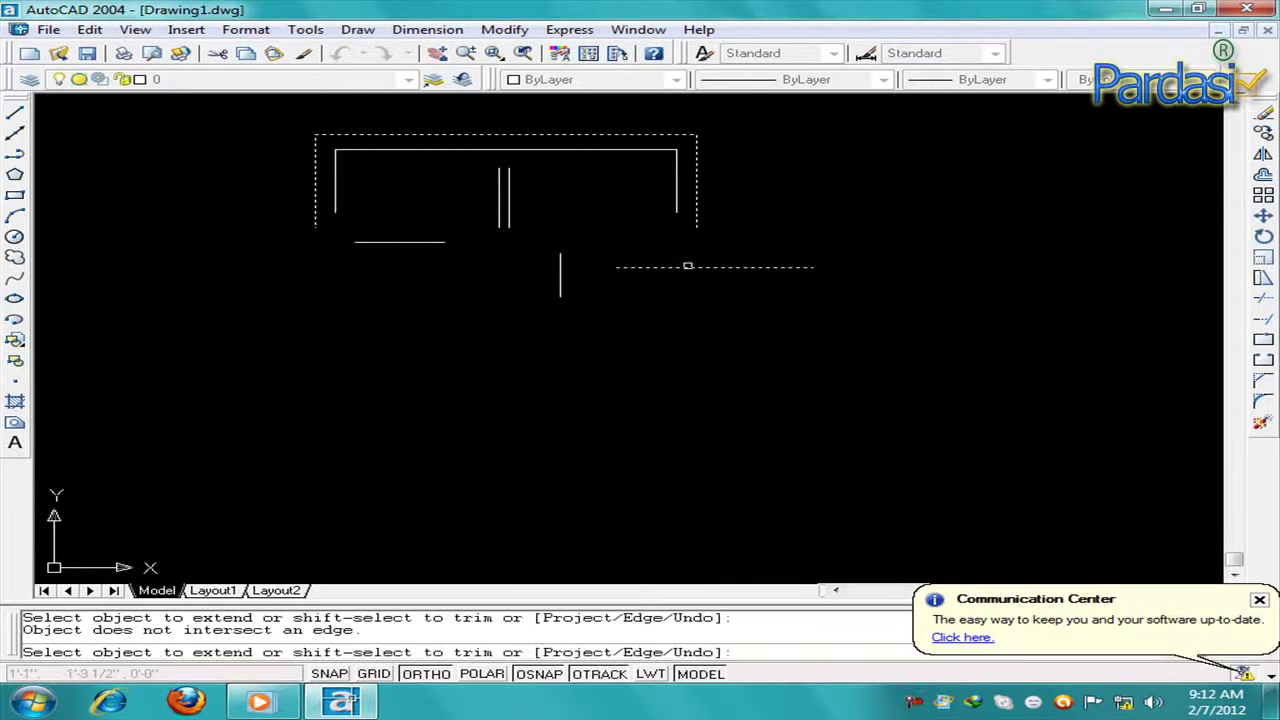
click(695, 212)
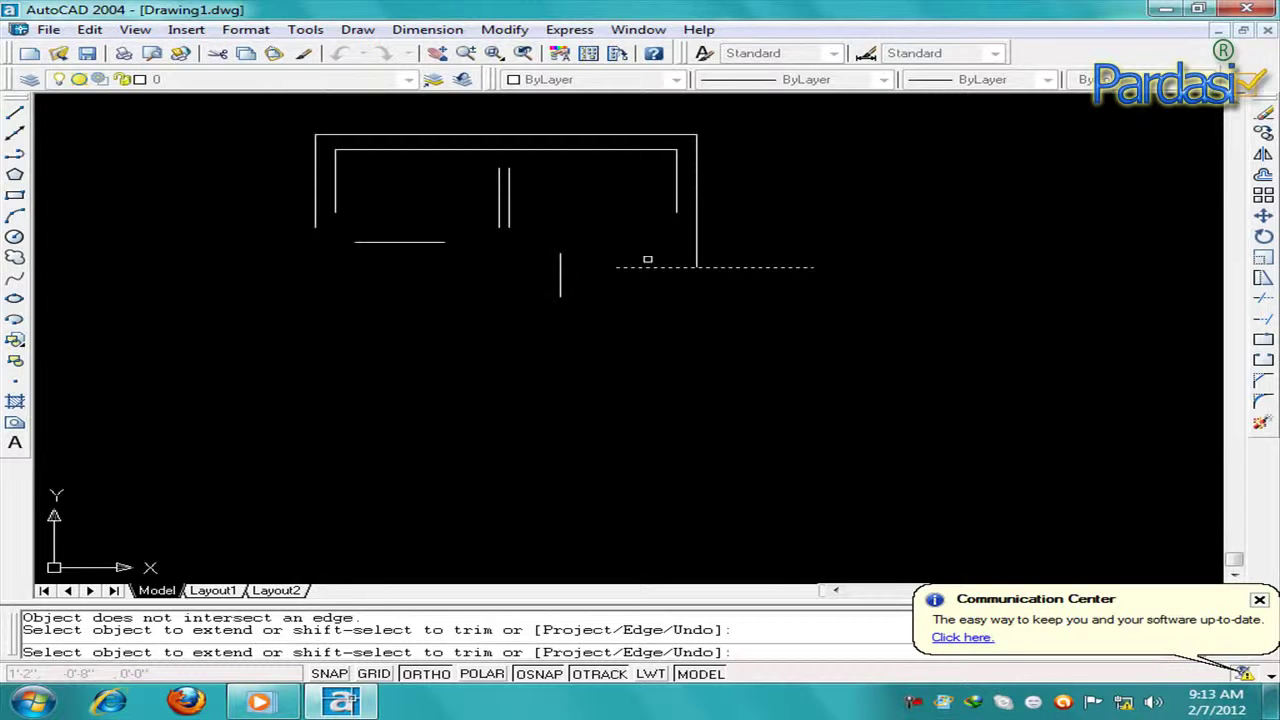
Break the horizontal line at the point where the outline's right side meets it.
click(1263, 342)
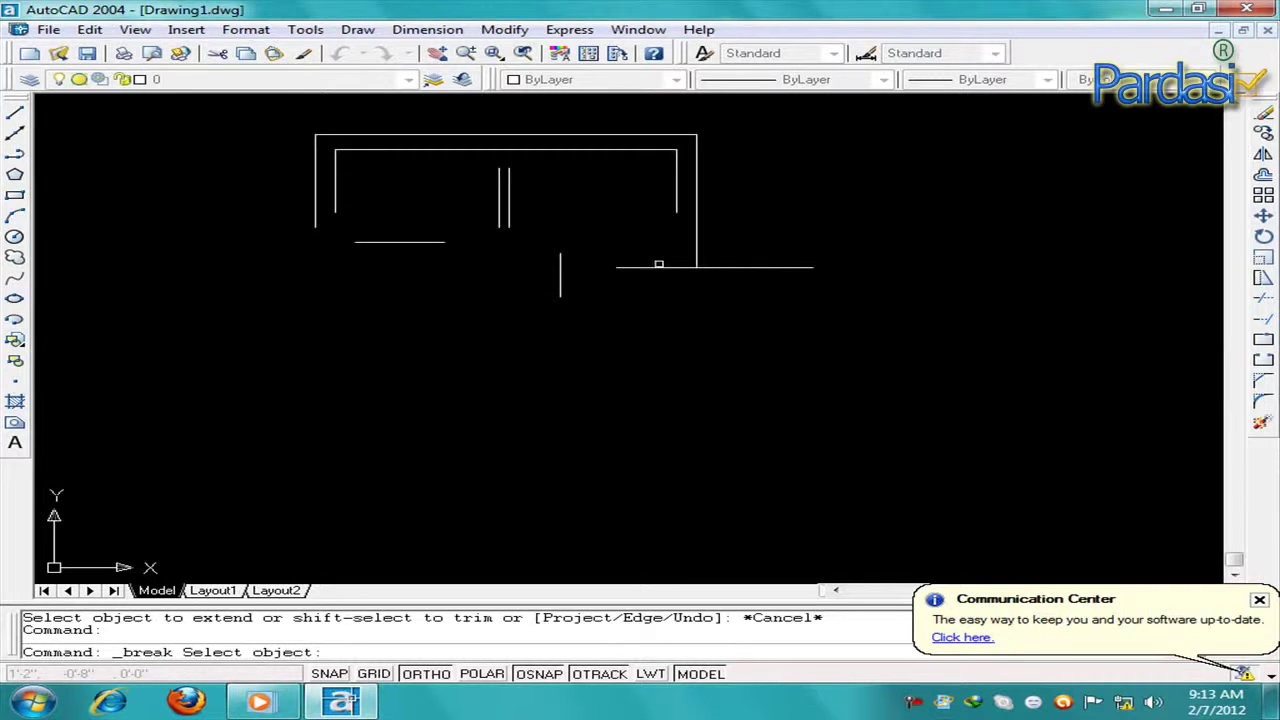
scroll(677, 273, up, 3)
click(665, 261)
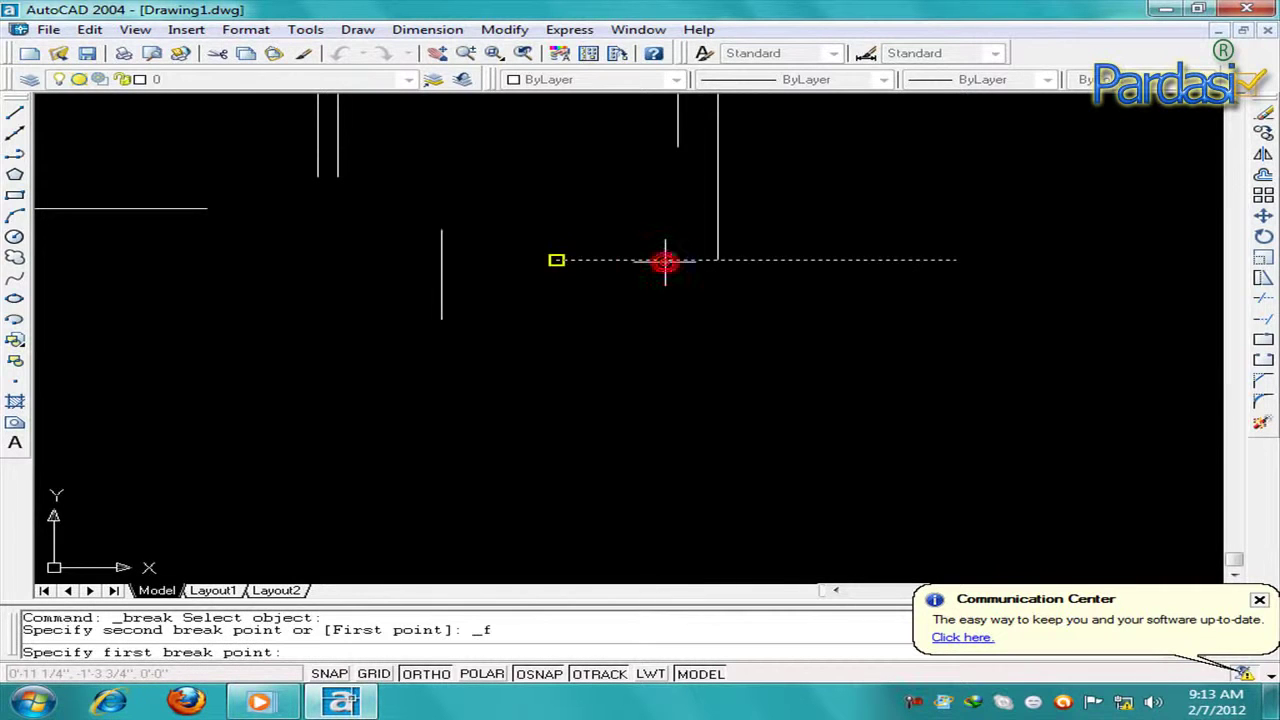
click(717, 260)
text(@)
key(Return)
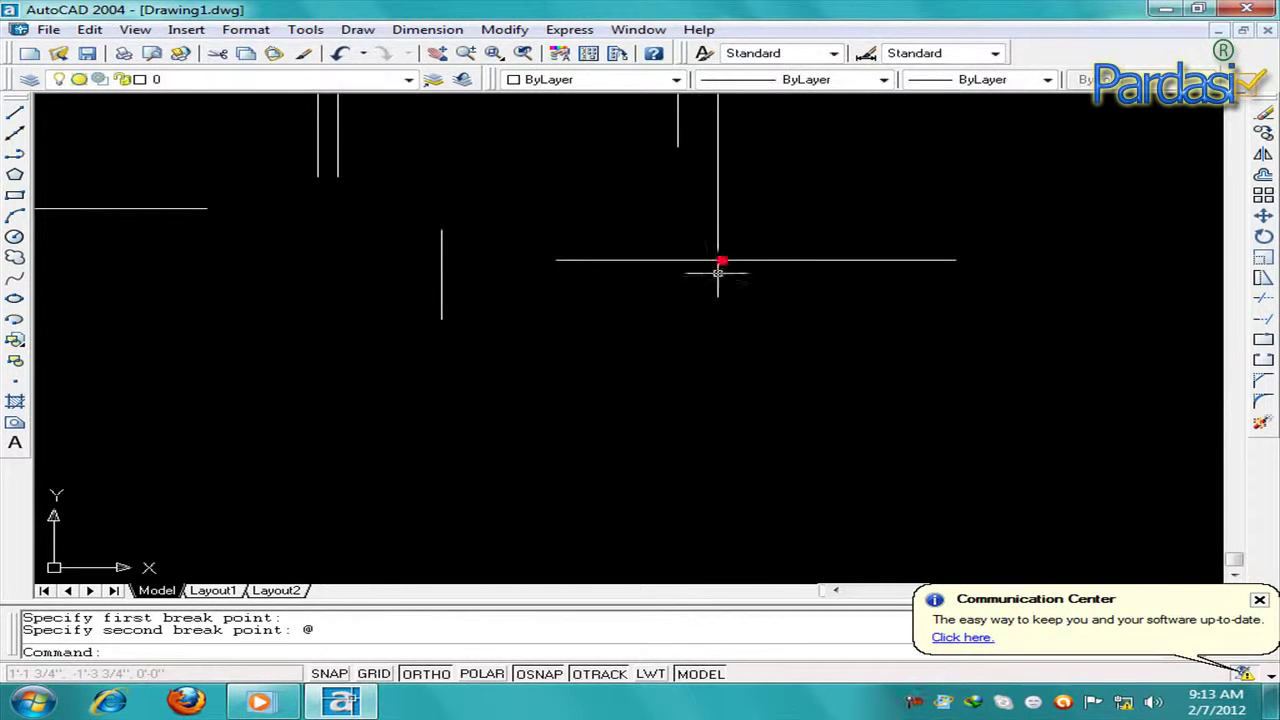
Drag the left piece of the broken line lower down.
click(632, 260)
right_click(634, 262)
key(Escape)
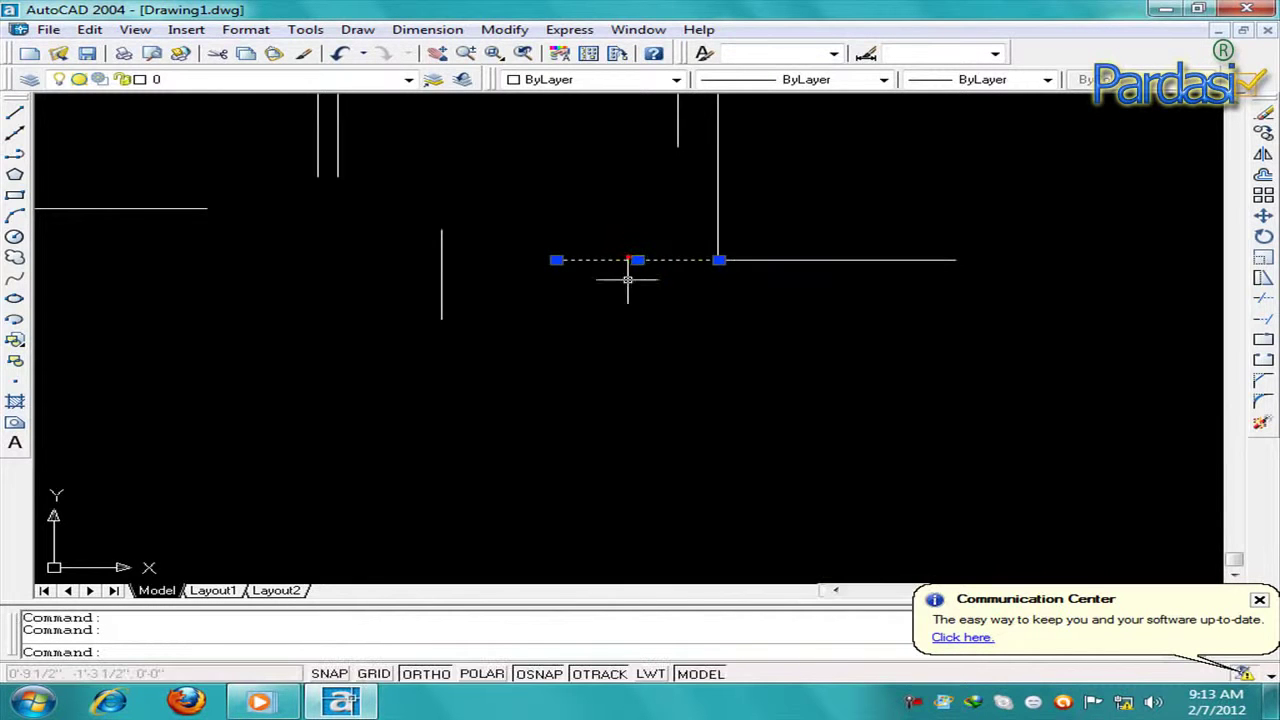
drag(647, 260, 665, 343)
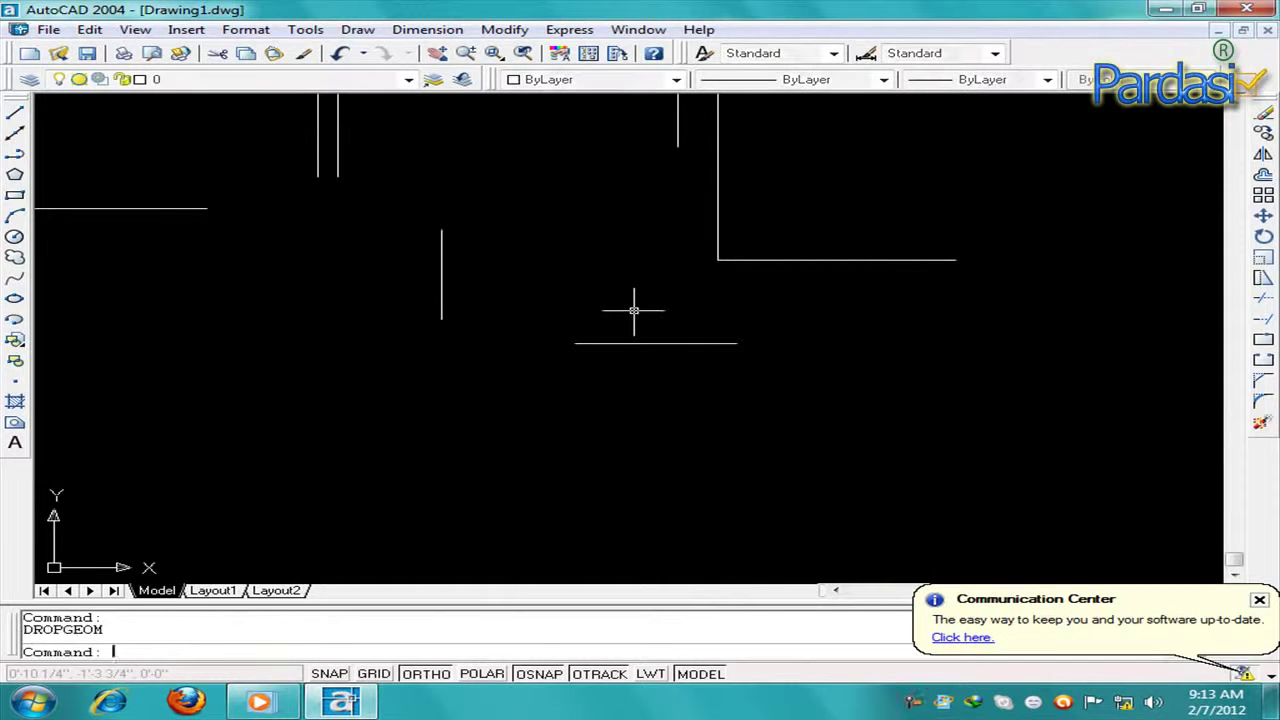
Select the outer outline, short vertical line and both horizontal pieces with a crossing window and delete them.
scroll(691, 335, down, 3)
click(711, 387)
click(574, 286)
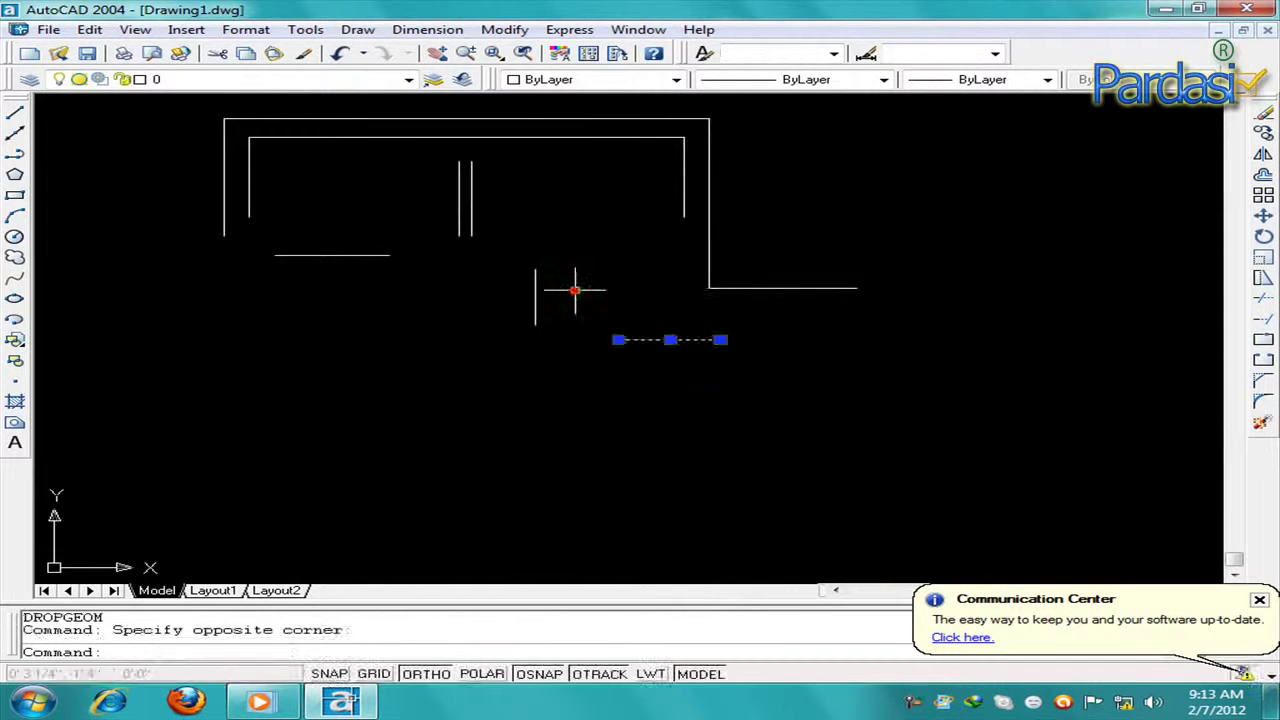
key(Escape)
click(715, 396)
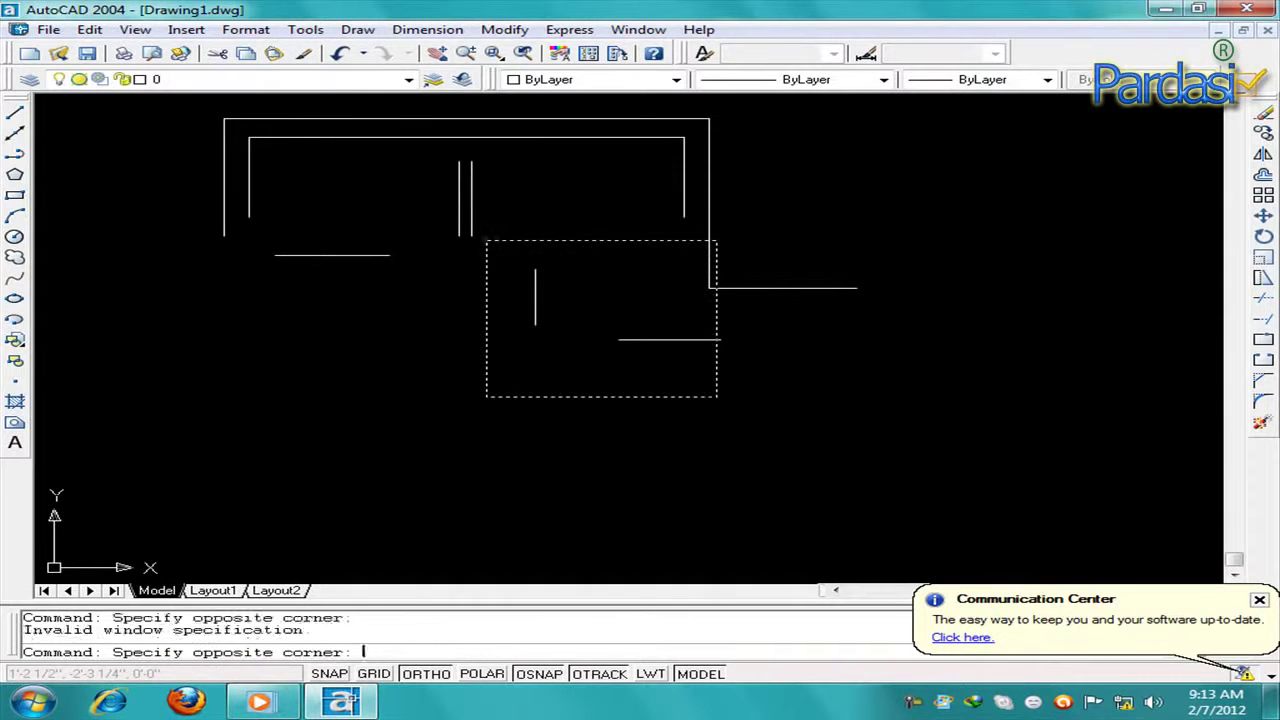
click(486, 241)
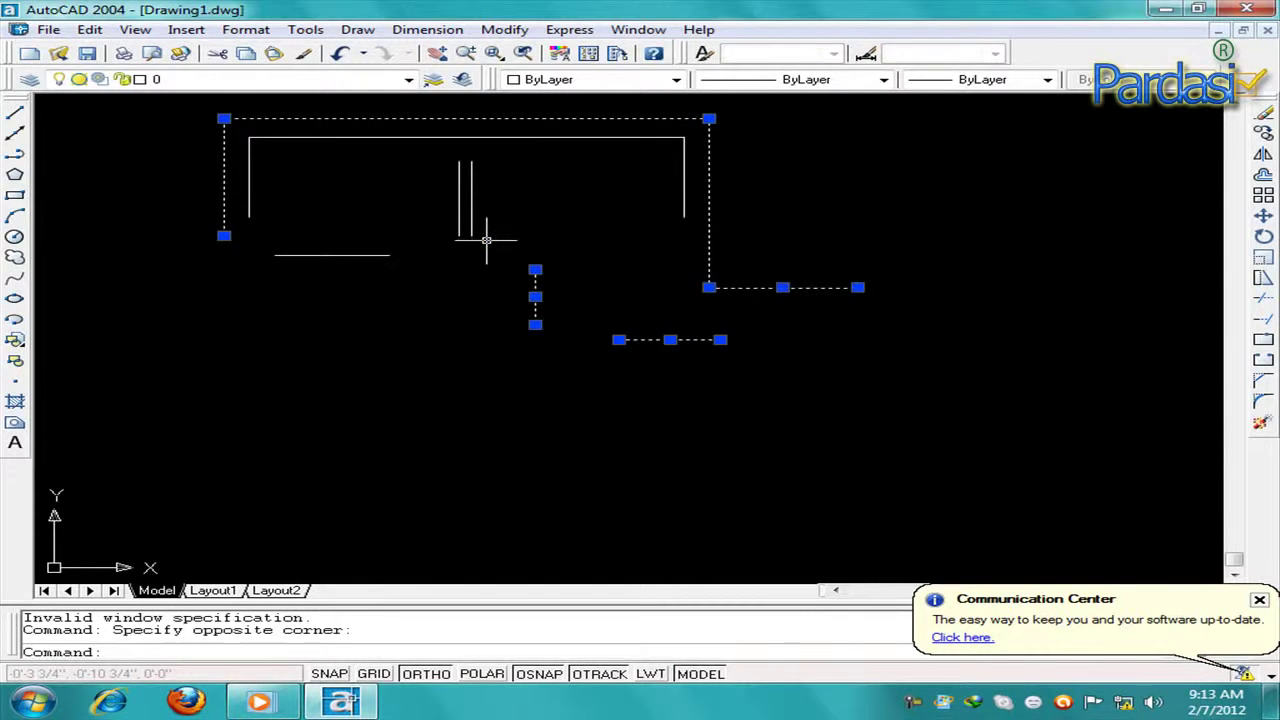
key(Delete)
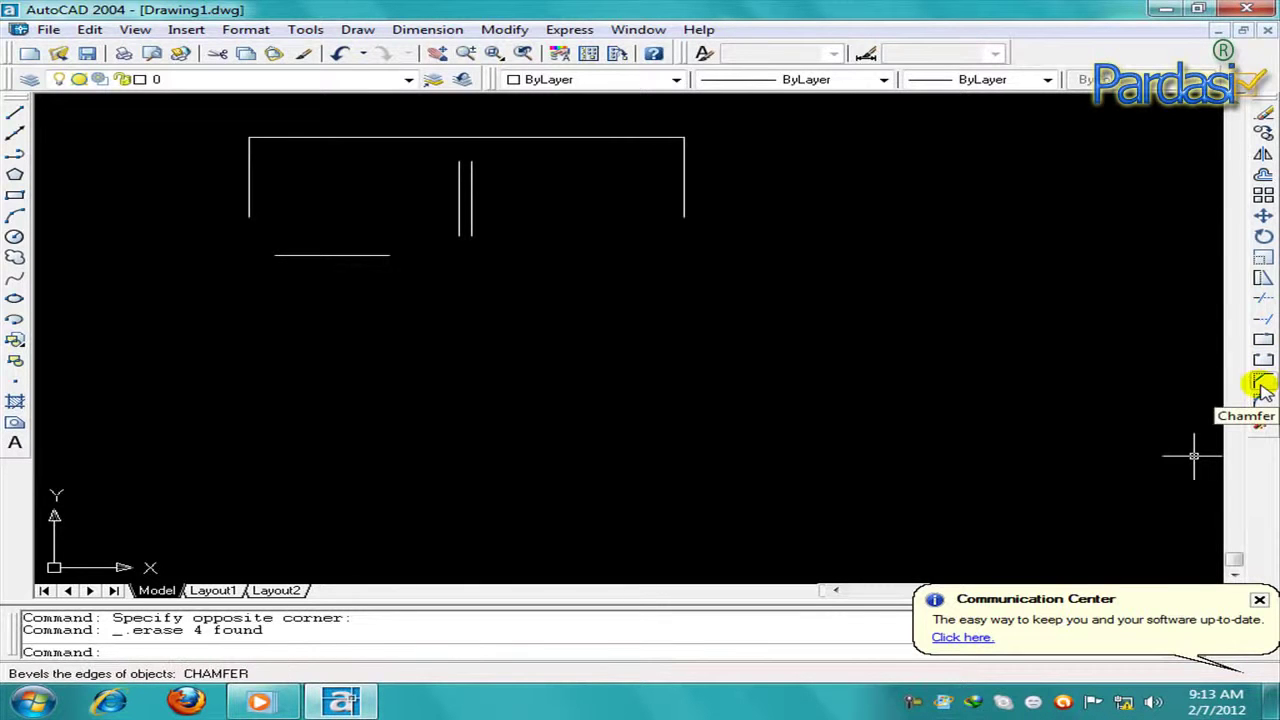
Draw a short horizontal line below the right side of the inner shape.
click(1262, 385)
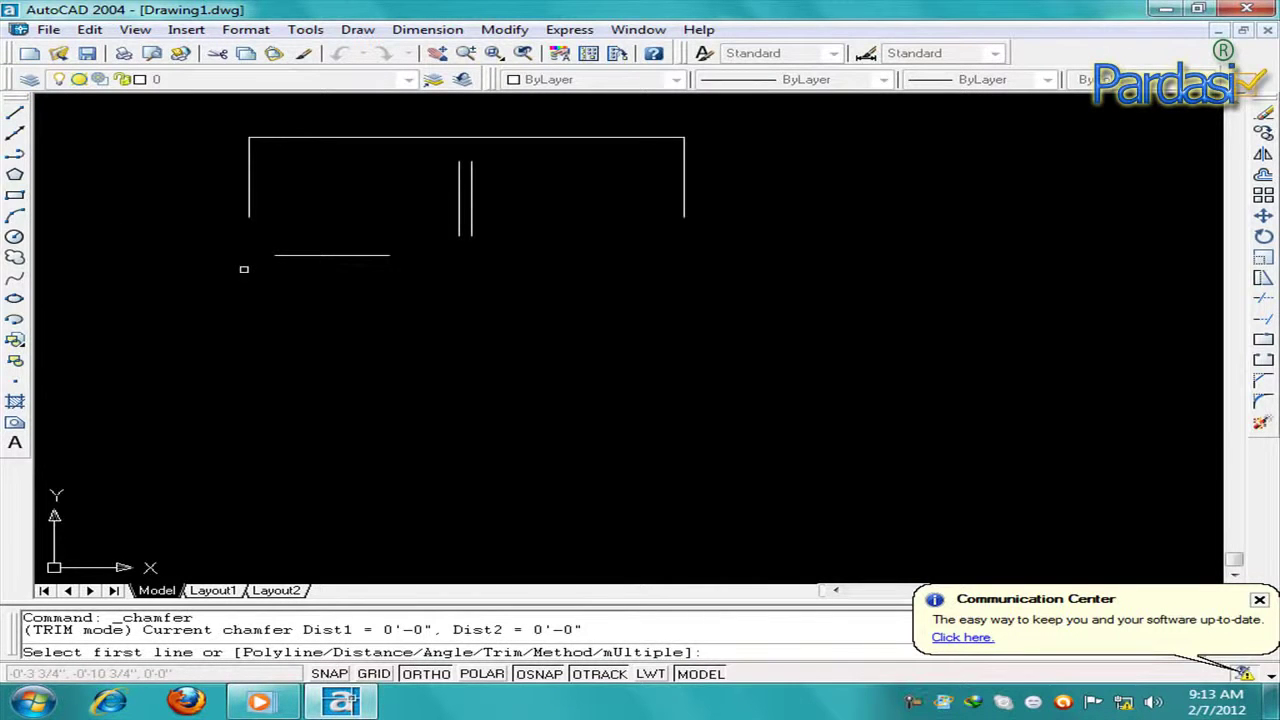
click(15, 112)
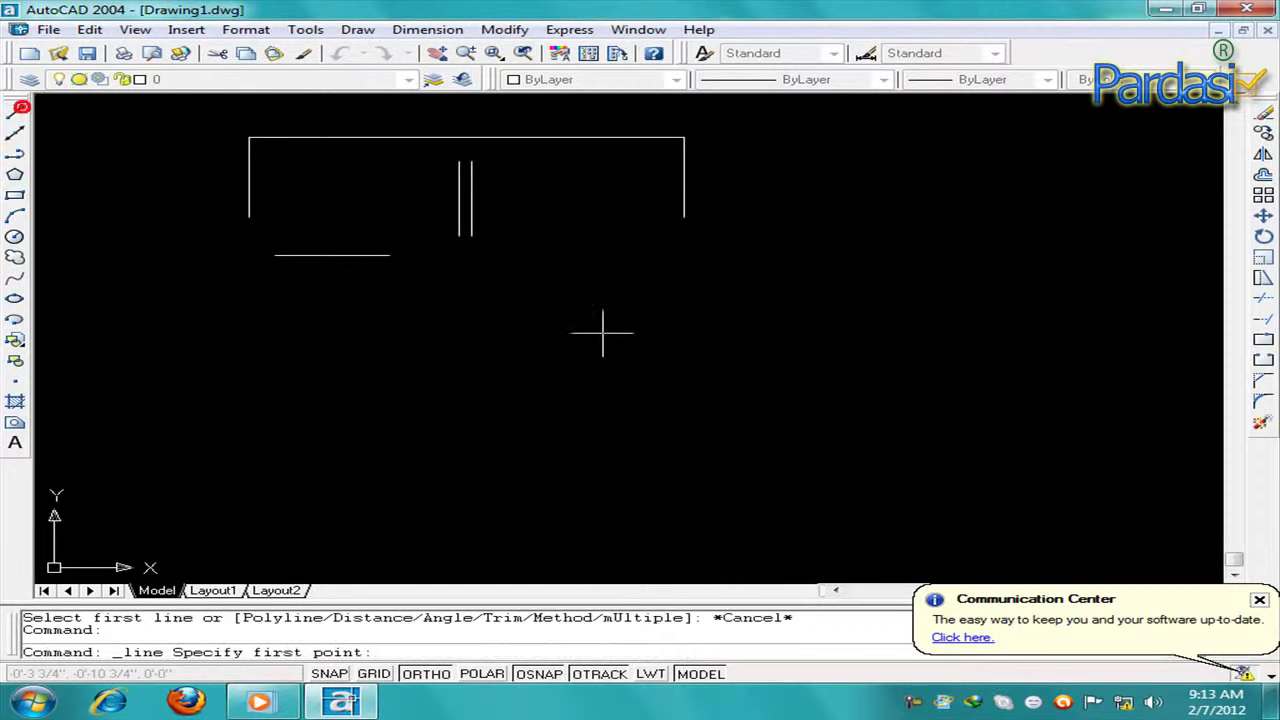
click(615, 242)
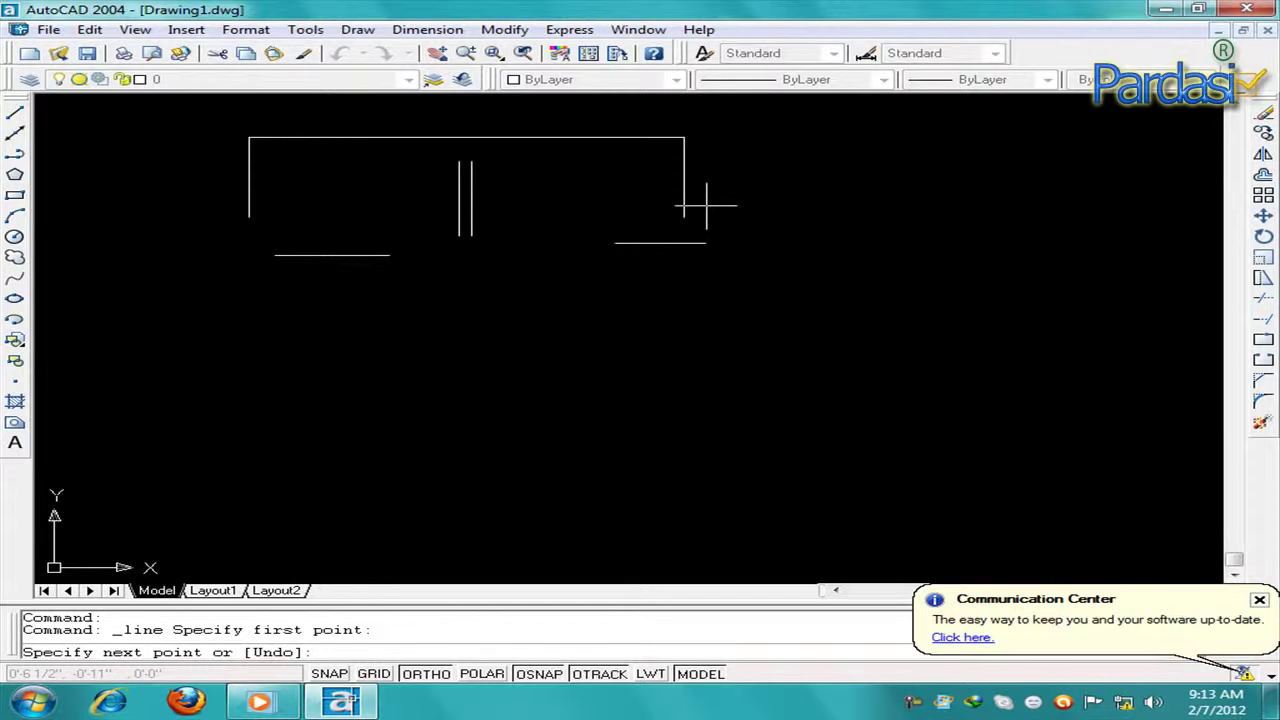
click(727, 209)
right_click(727, 209)
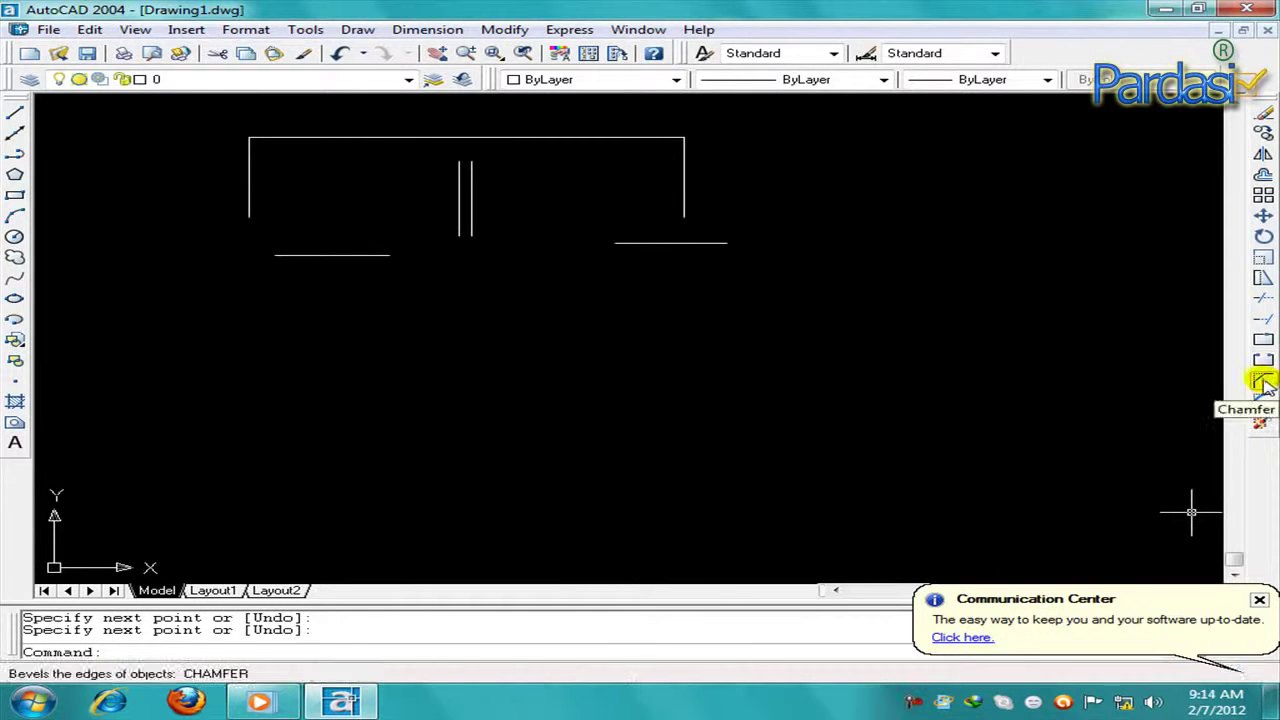
Chamfer the inner shape and the new line with zero distance into a sharp corner.
click(1263, 382)
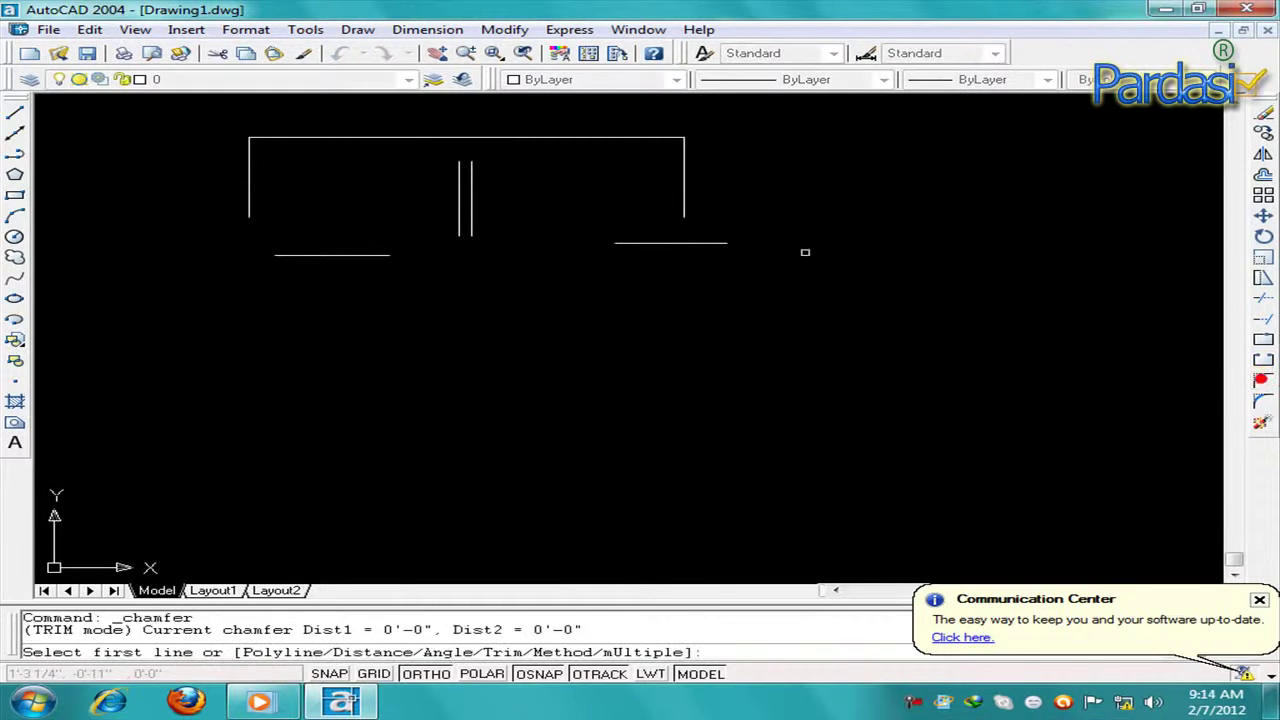
click(684, 196)
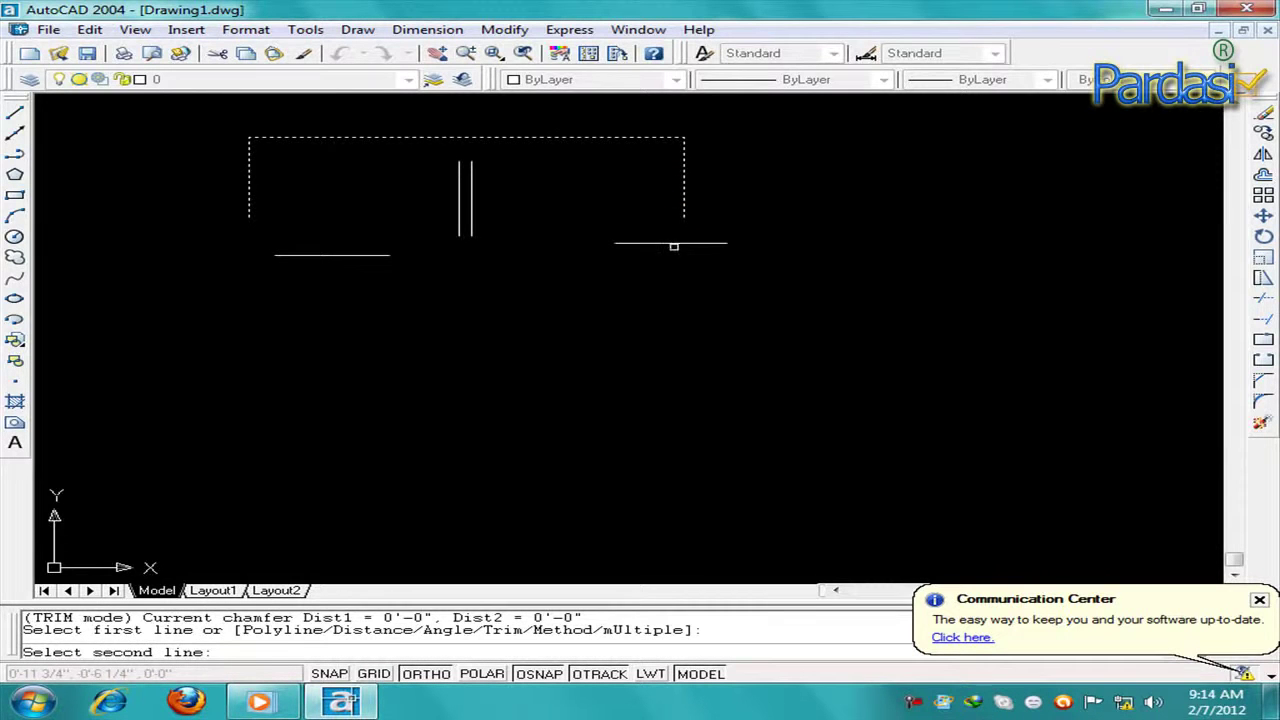
click(674, 246)
scroll(684, 270, up, 3)
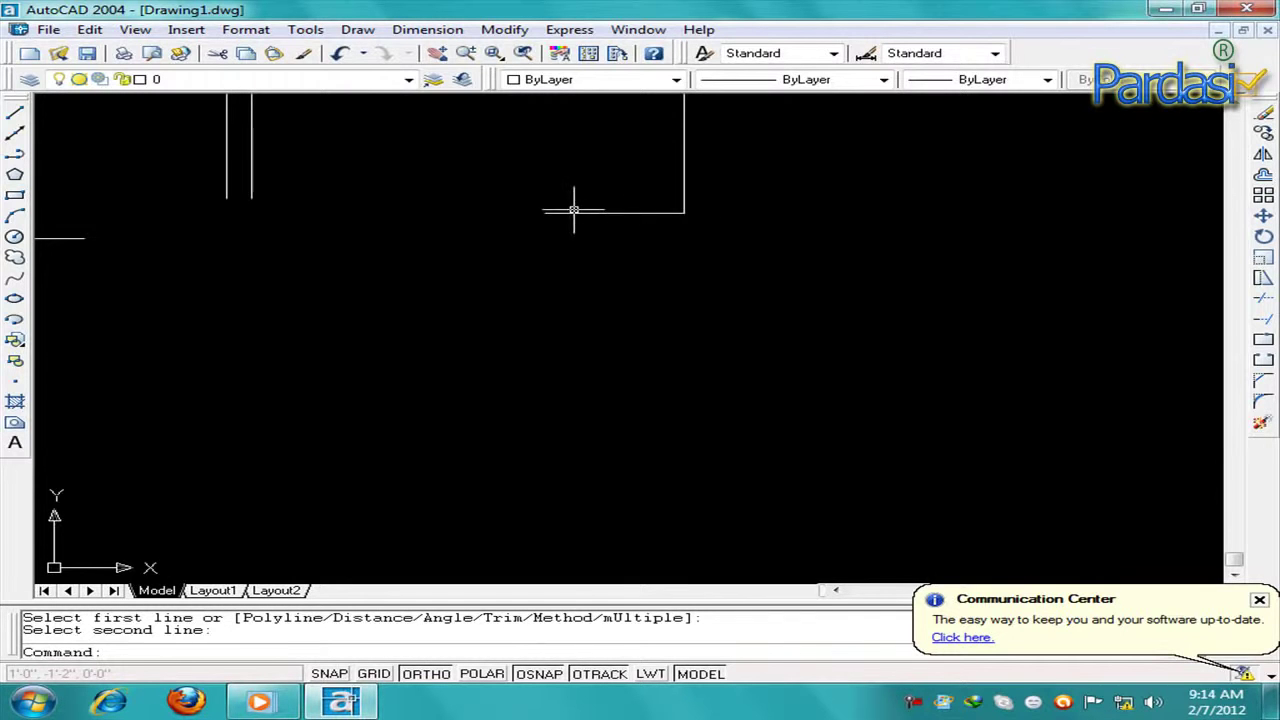
scroll(666, 243, down, 4)
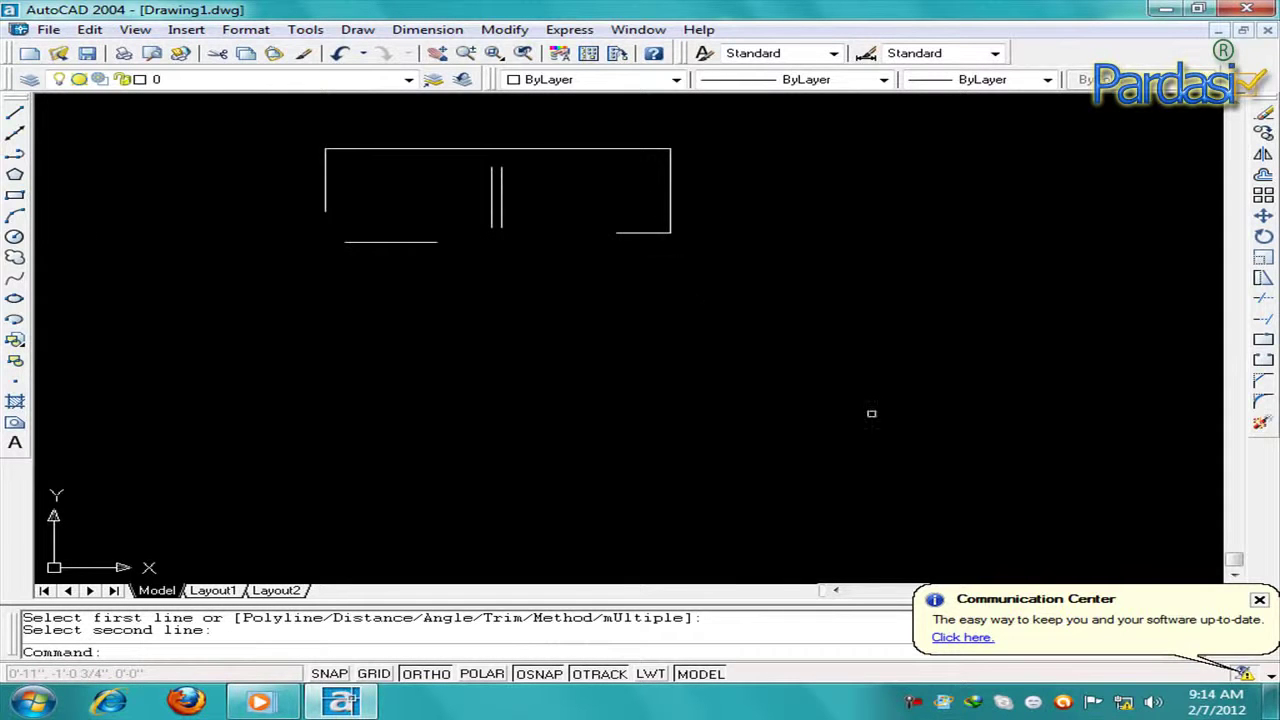
click(1260, 401)
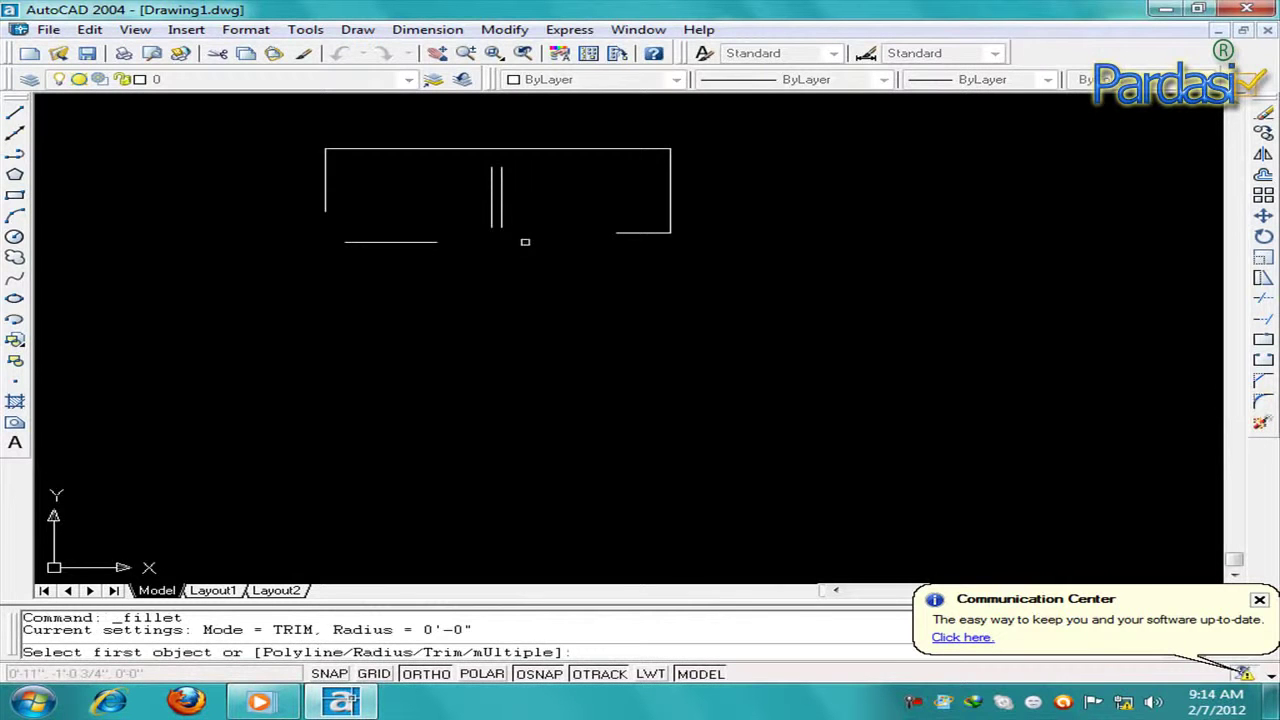
Pan the view to bring the two parallel vertical lines into view.
key(Escape)
double_click(528, 217)
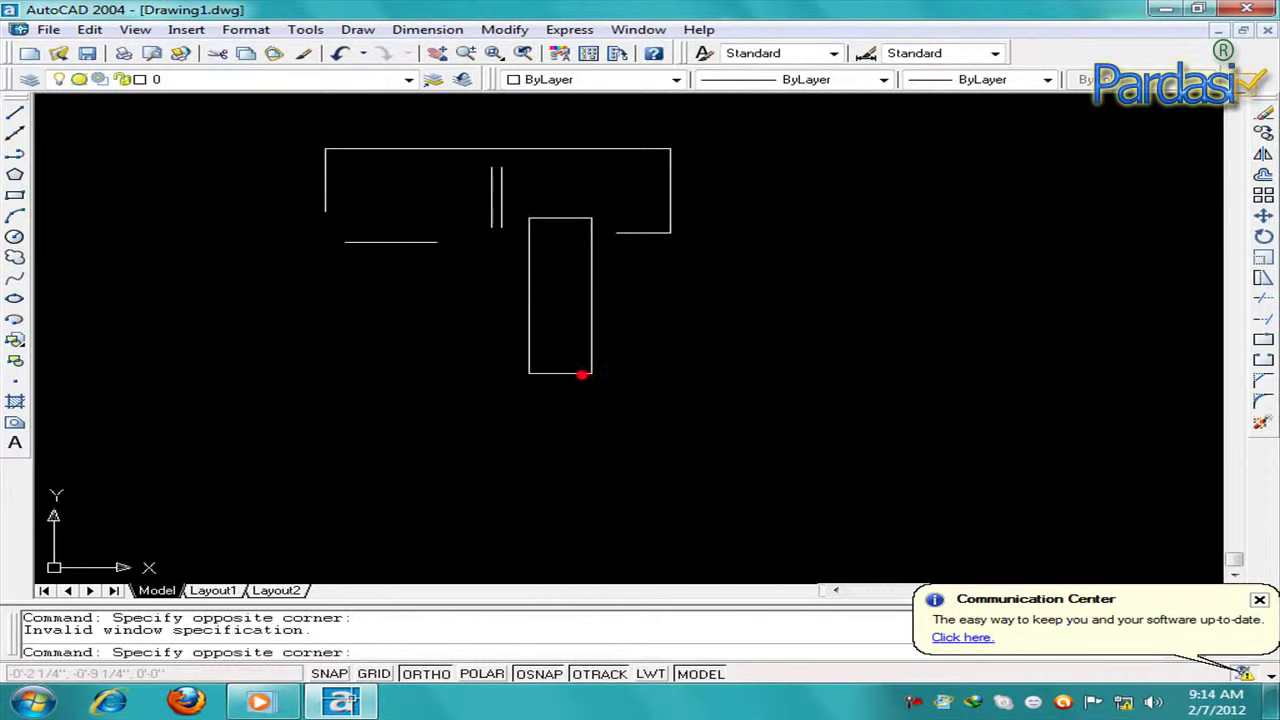
click(614, 300)
click(433, 53)
scroll(517, 286, up, 2)
drag(480, 213, 526, 420)
scroll(517, 323, up, 5)
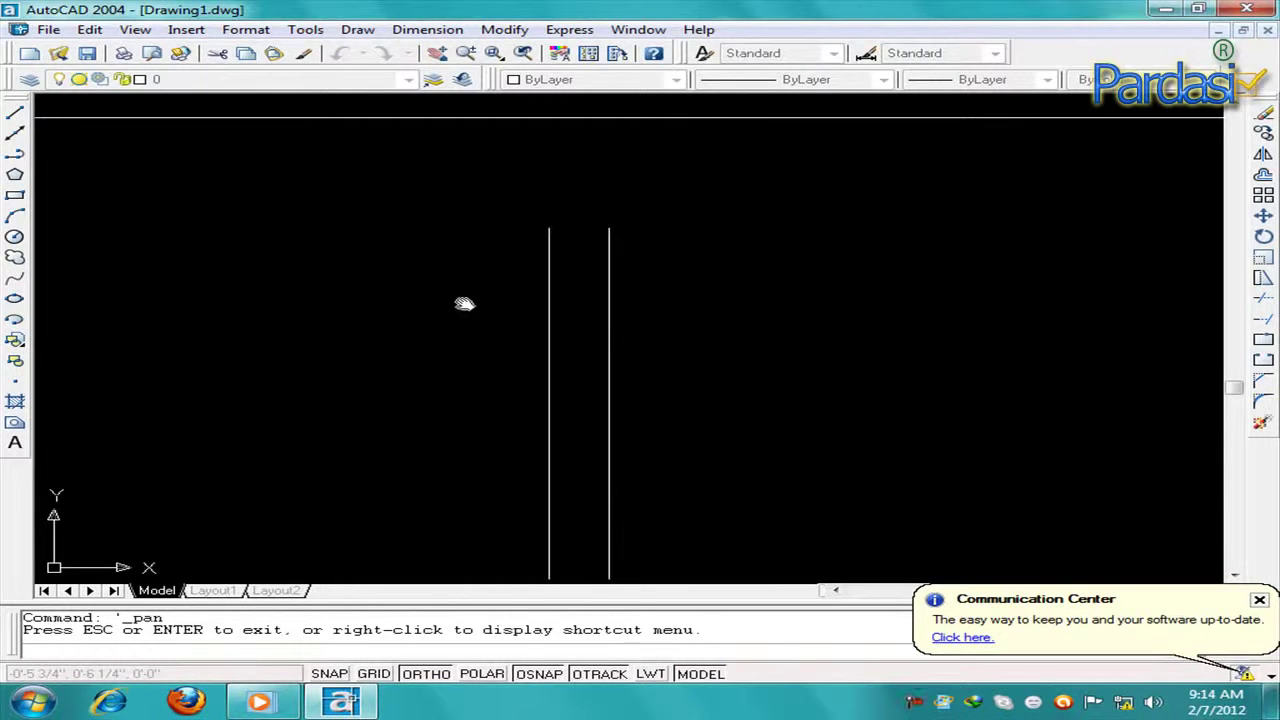
scroll(464, 304, down, 2)
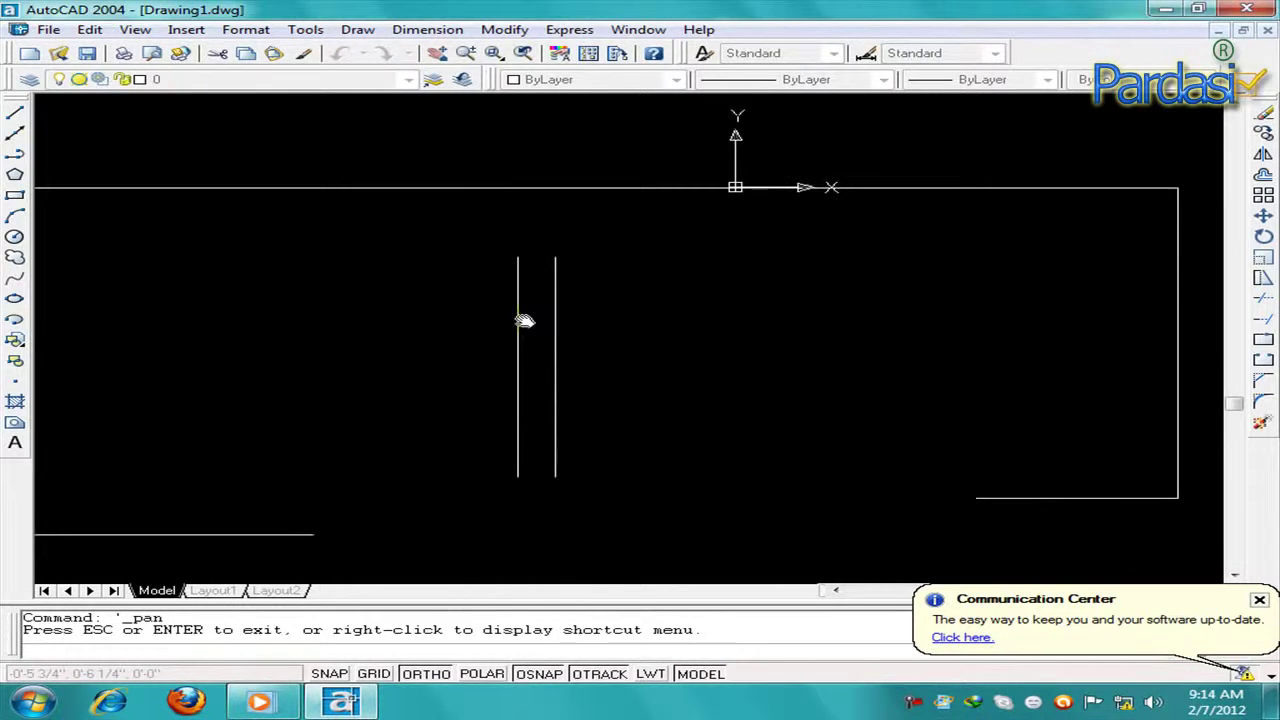
key(Escape)
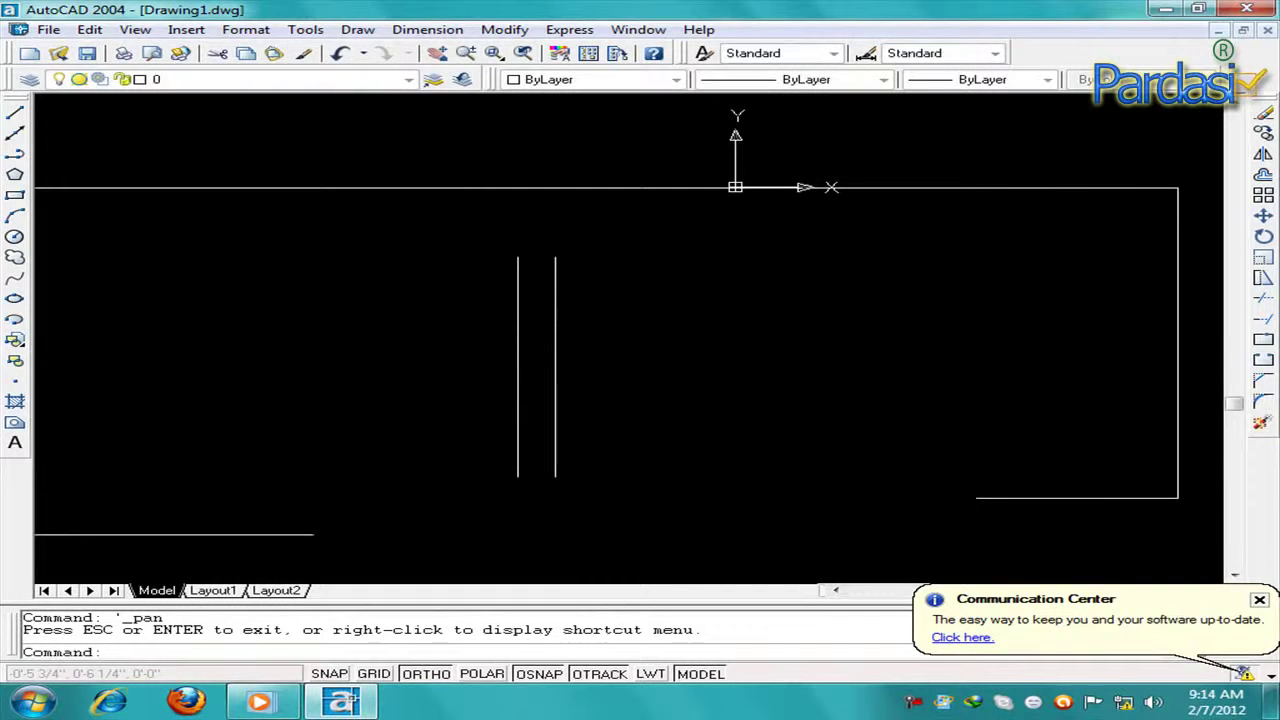
Fillet the tops of the two parallel vertical lines into a semicircular arc, then inspect it up close.
click(1260, 424)
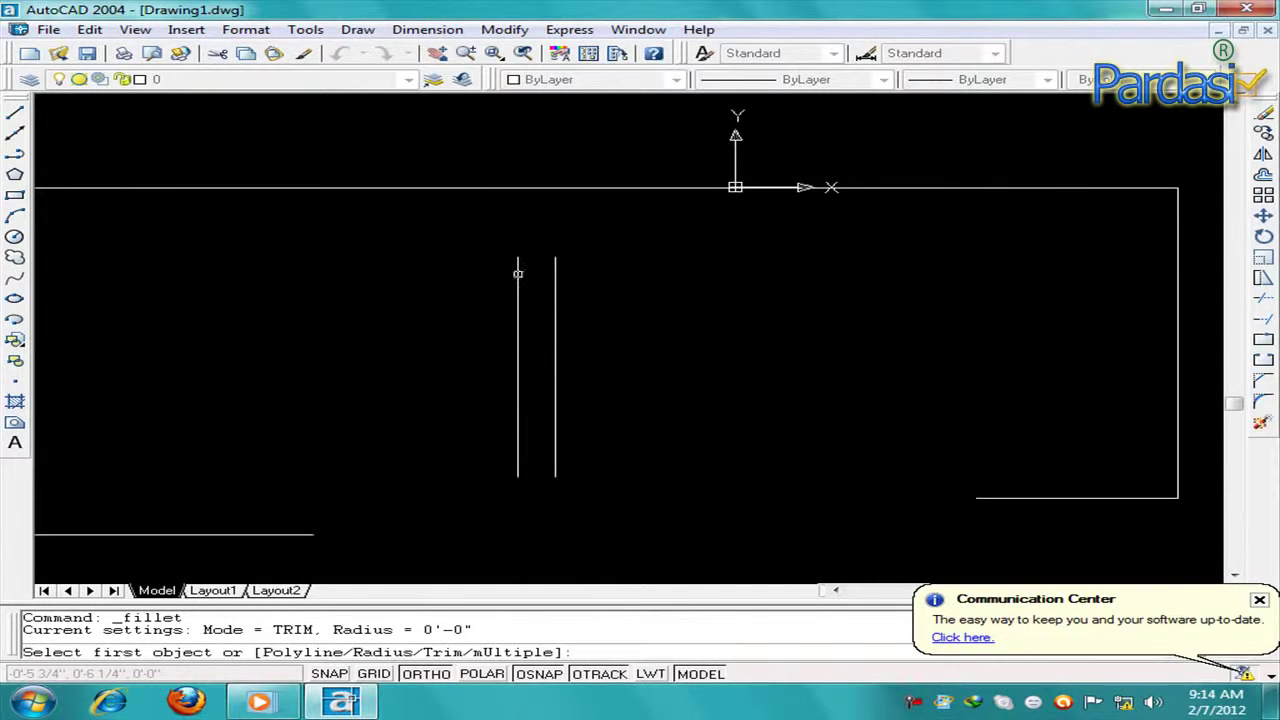
click(518, 273)
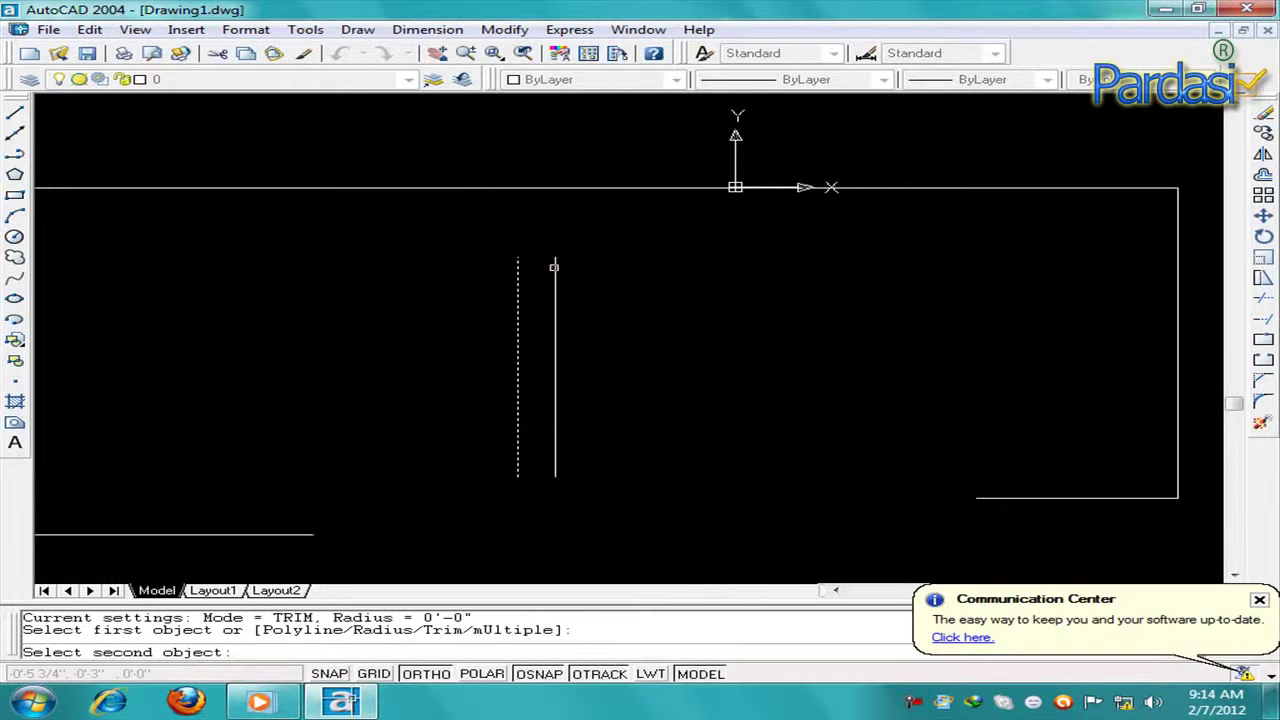
click(554, 267)
scroll(560, 251, up, 2)
scroll(509, 228, up, 3)
scroll(509, 228, up, 3)
scroll(480, 211, up, 4)
scroll(500, 215, up, 2)
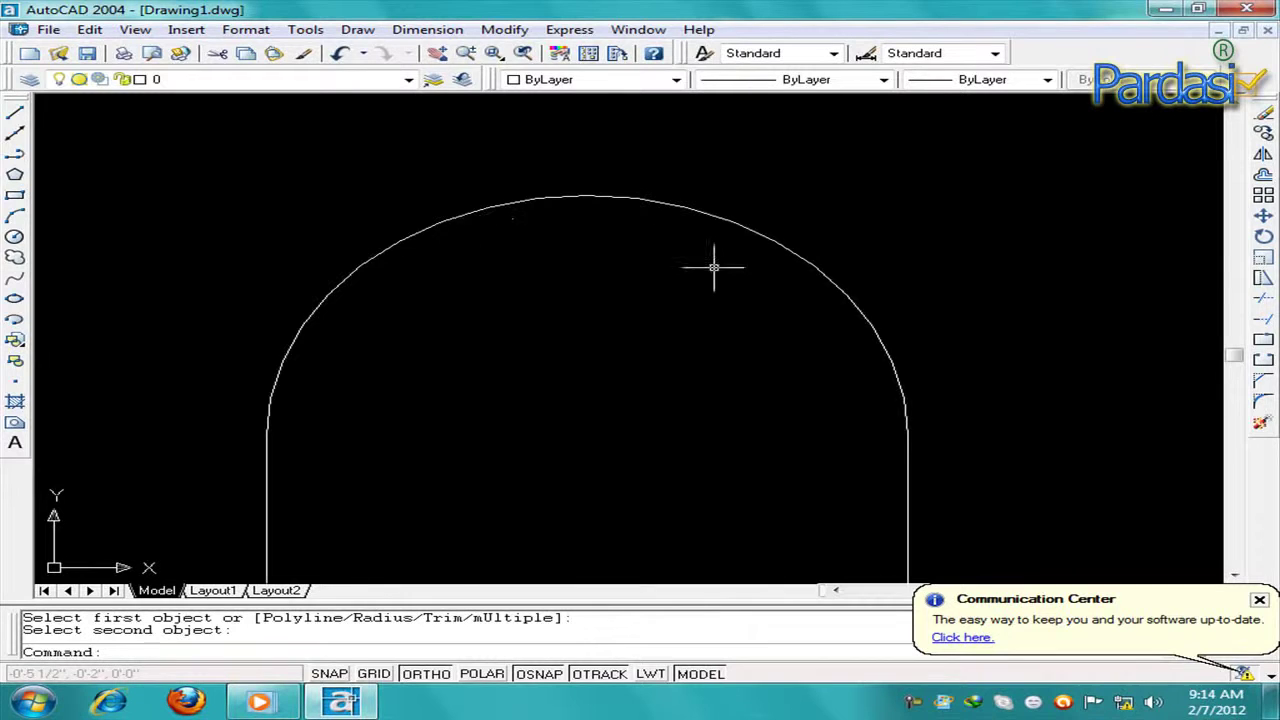
scroll(474, 386, down, 8)
scroll(480, 388, down, 4)
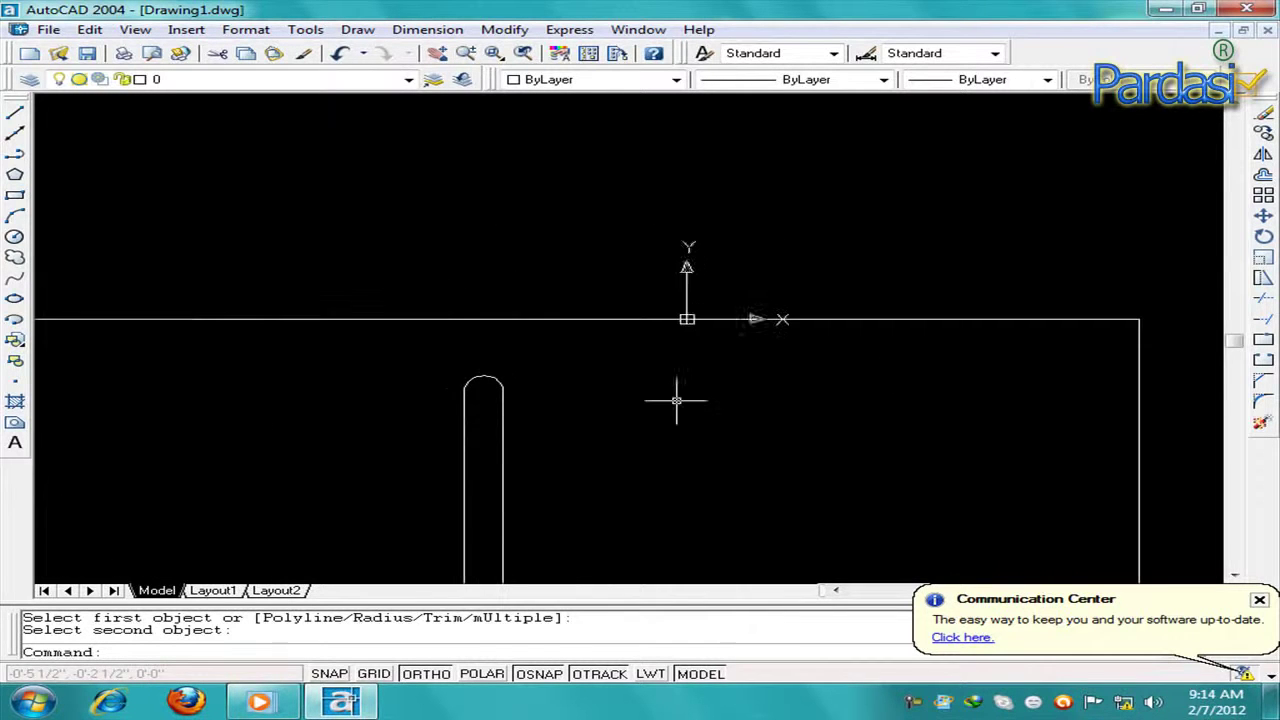
scroll(676, 400, down, 4)
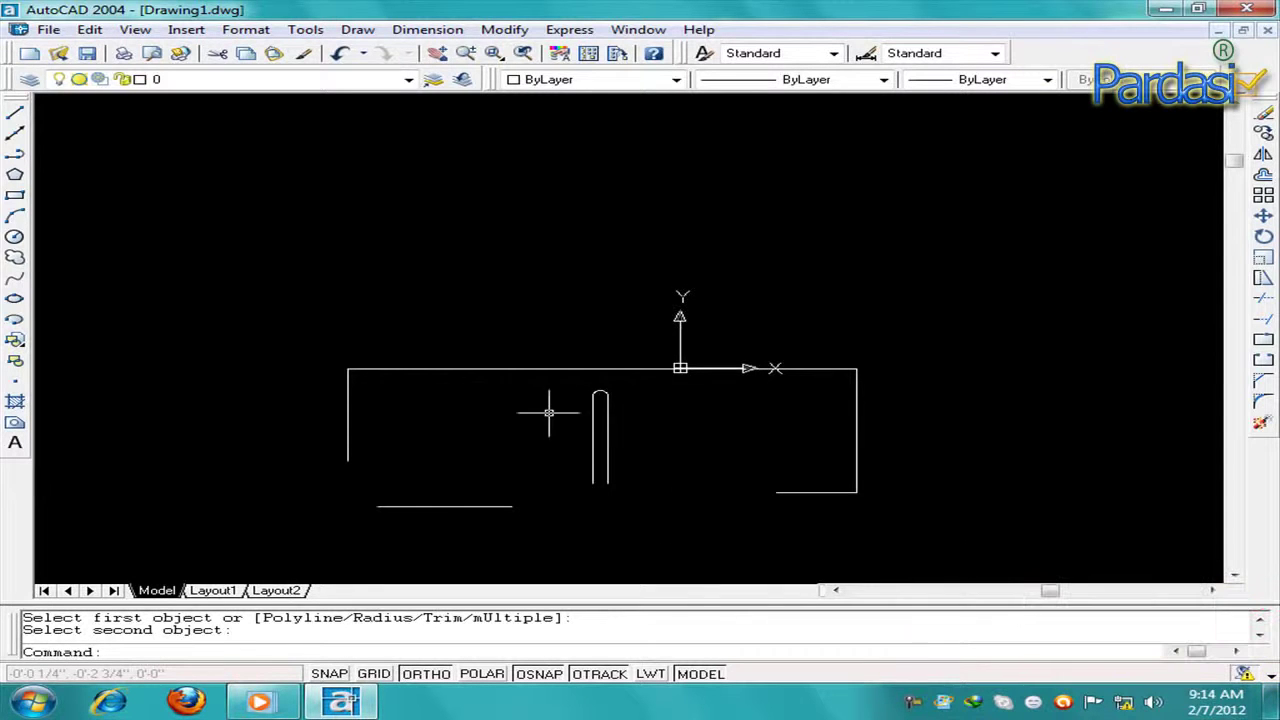
Shift the outline and round-topped slot up and to the left in the view, adjusting zoom.
click(437, 53)
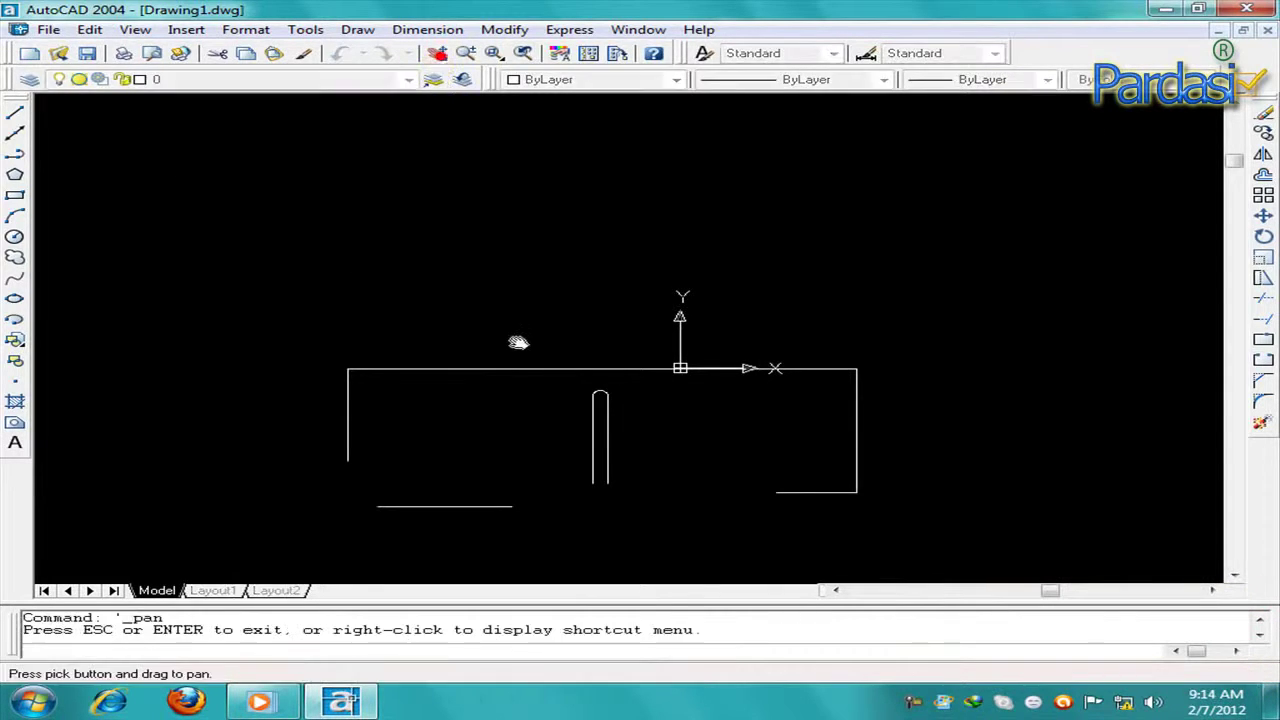
drag(518, 342, 466, 208)
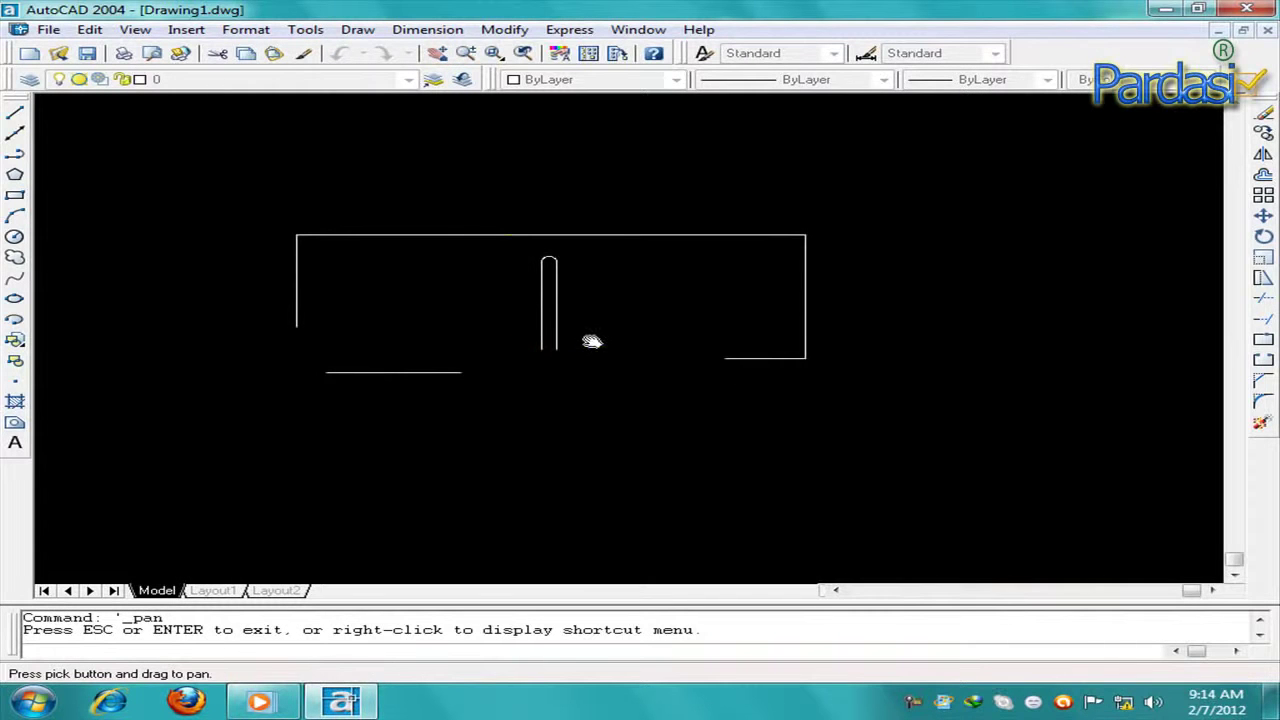
scroll(592, 341, up, 2)
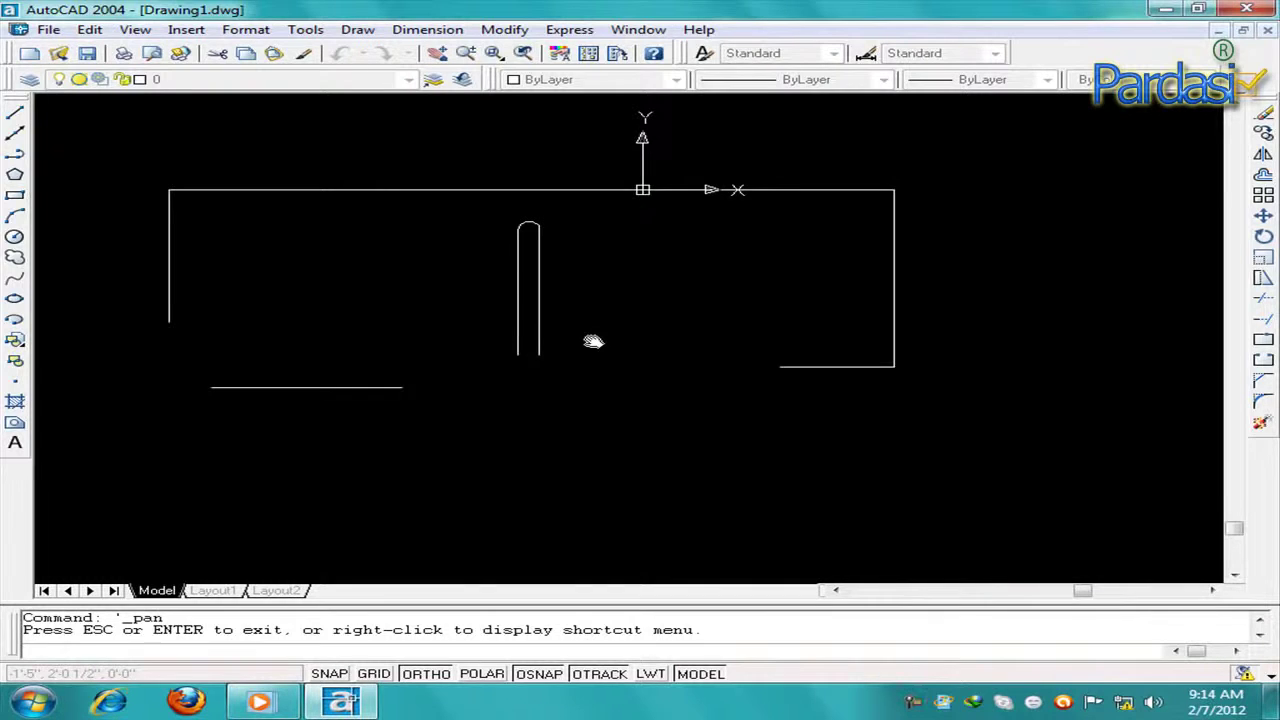
scroll(592, 341, down, 2)
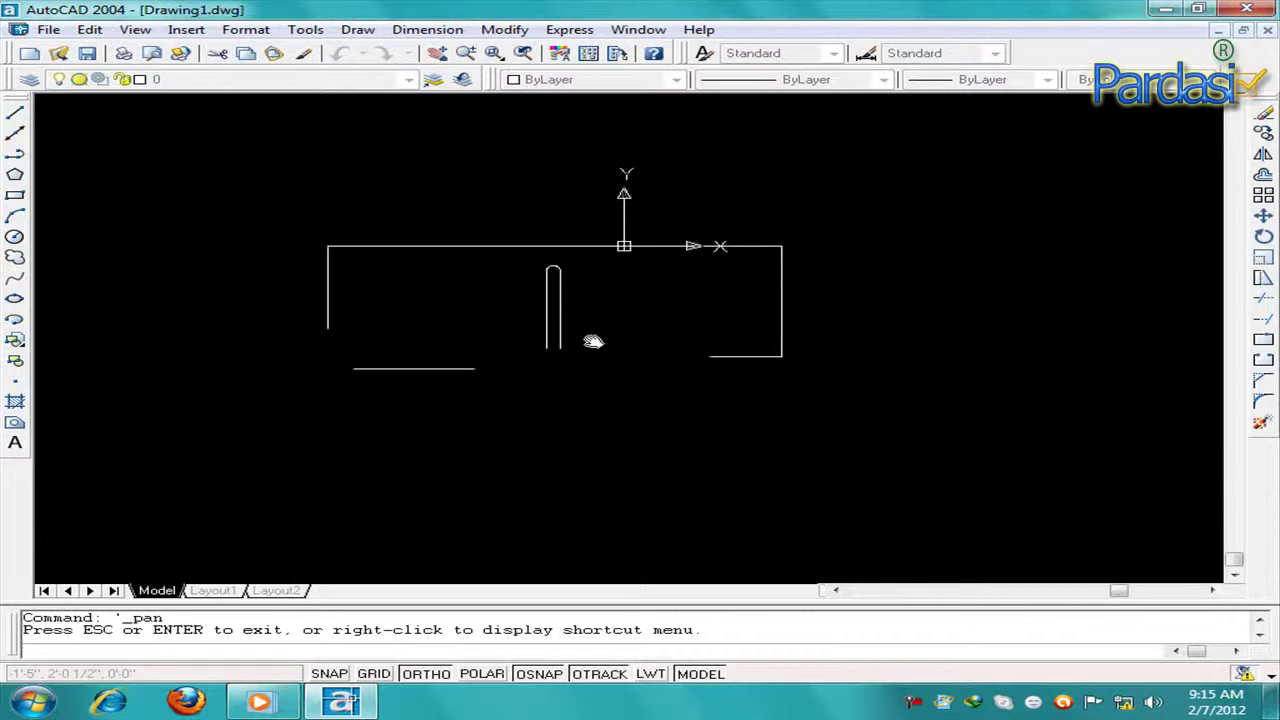
mouse_move(597, 461)
mouse_down()
mouse_move(386, 329)
mouse_move(497, 437)
mouse_up()
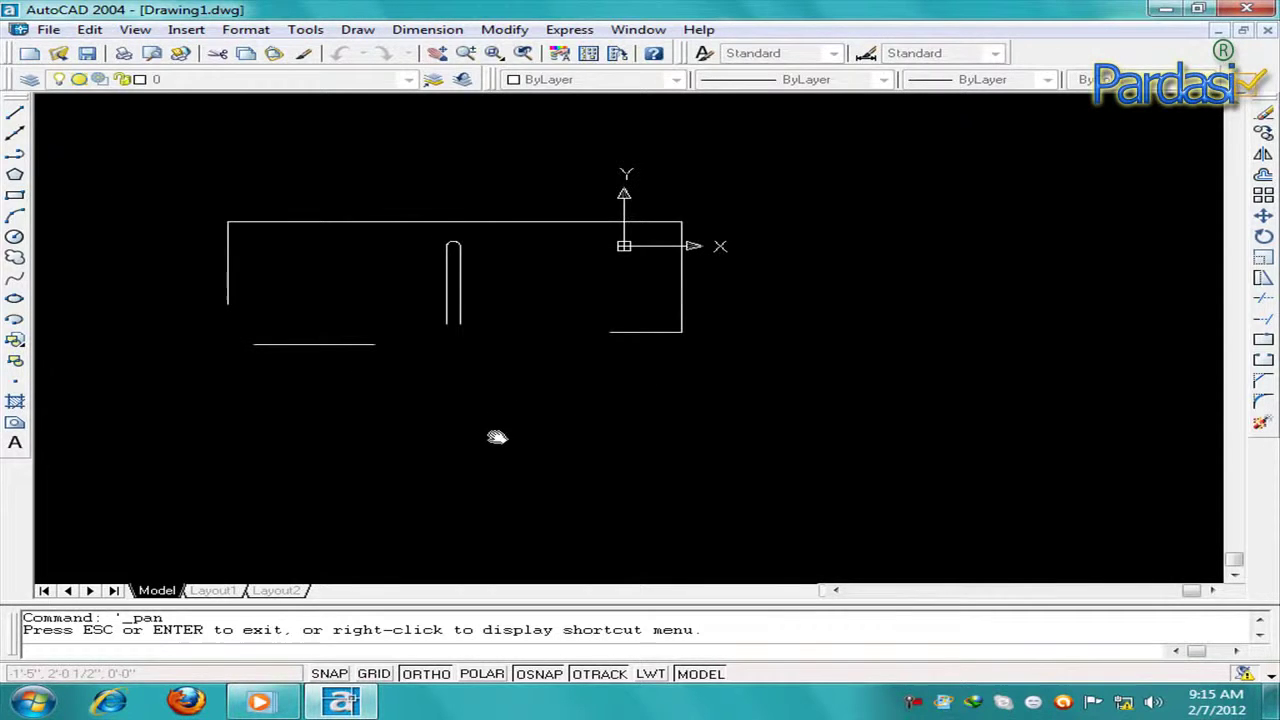
Select every object with Ctrl+A and erase them all.
click(508, 445)
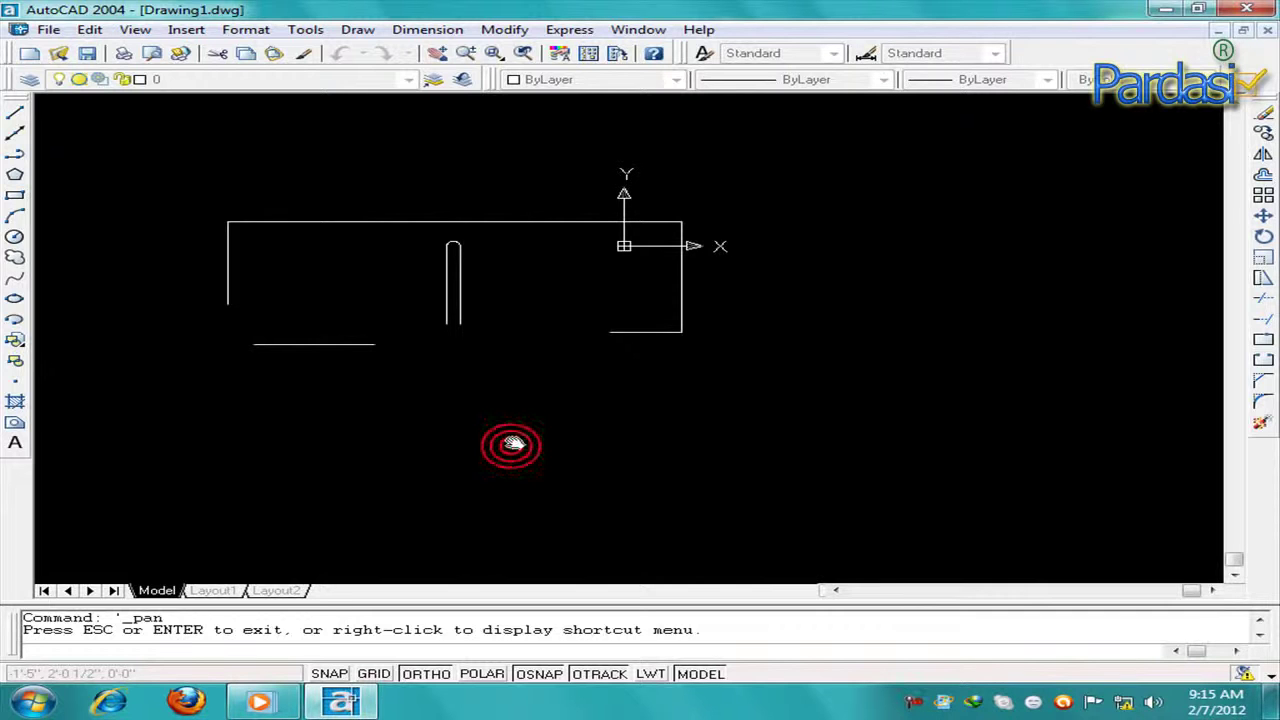
click(15, 112)
key(ctrl+a)
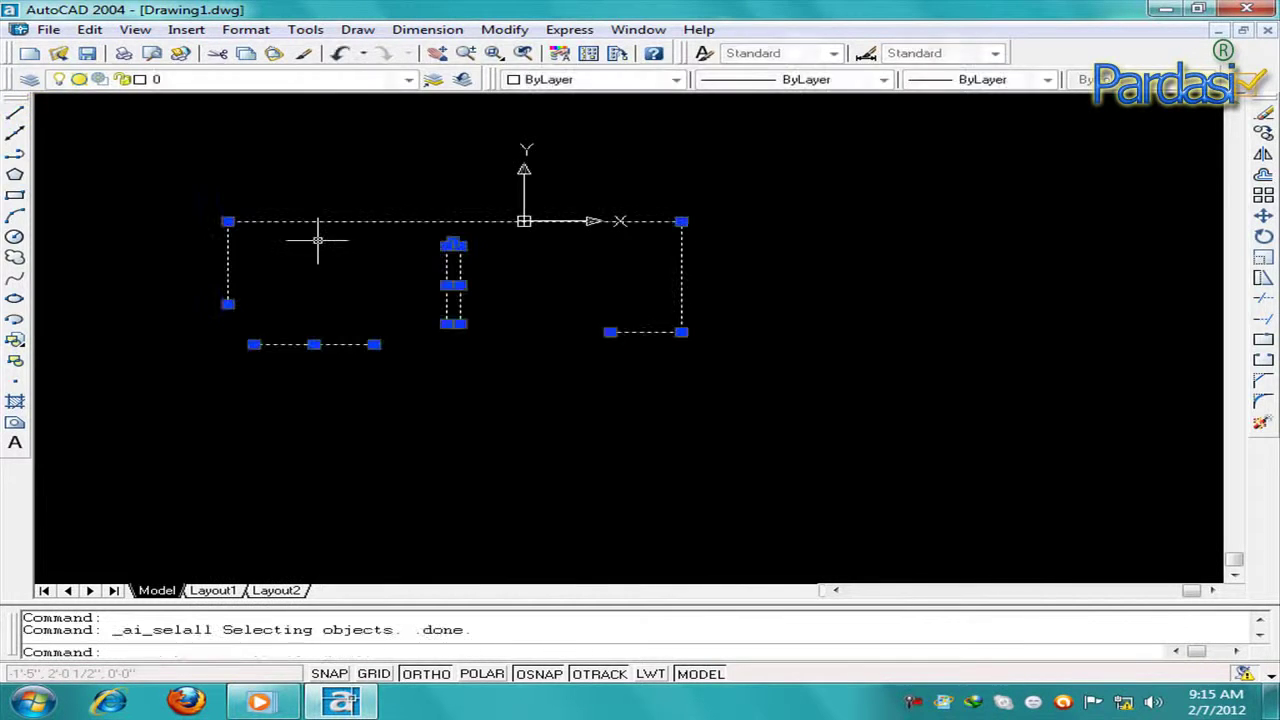
key(Delete)
scroll(599, 294, up, 3)
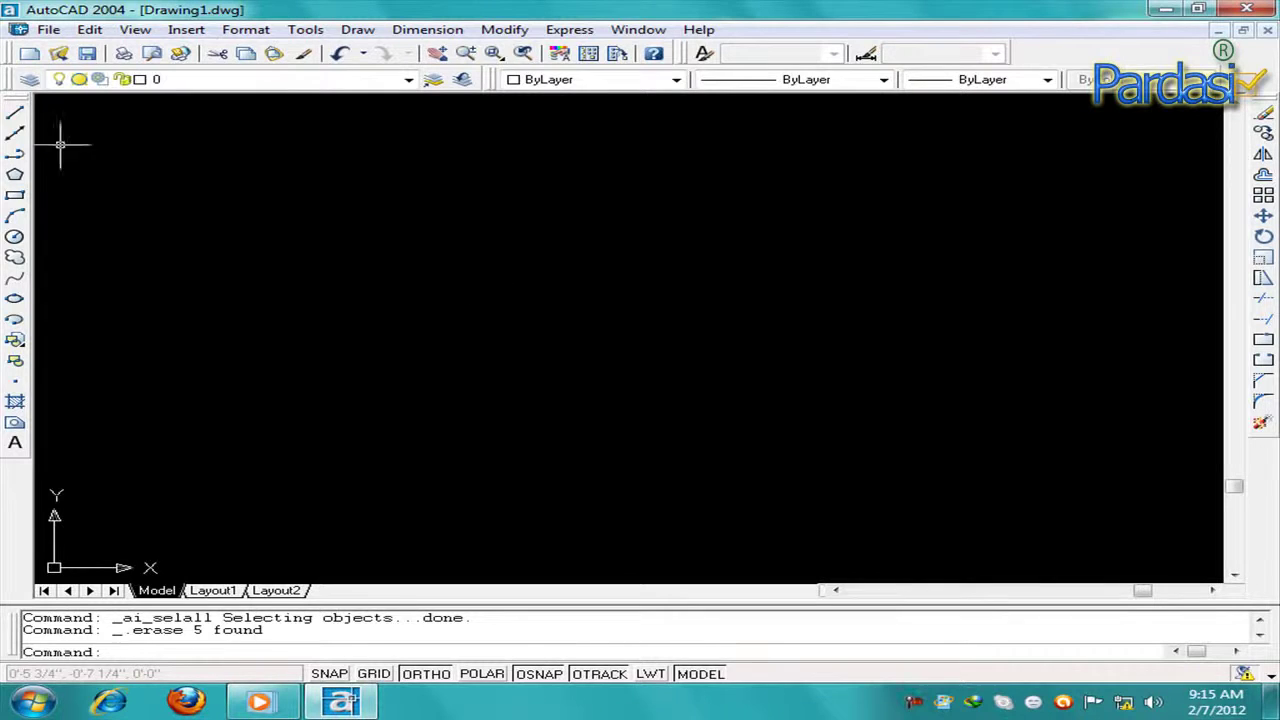
Draw a single long horizontal line across the drawing area.
click(16, 115)
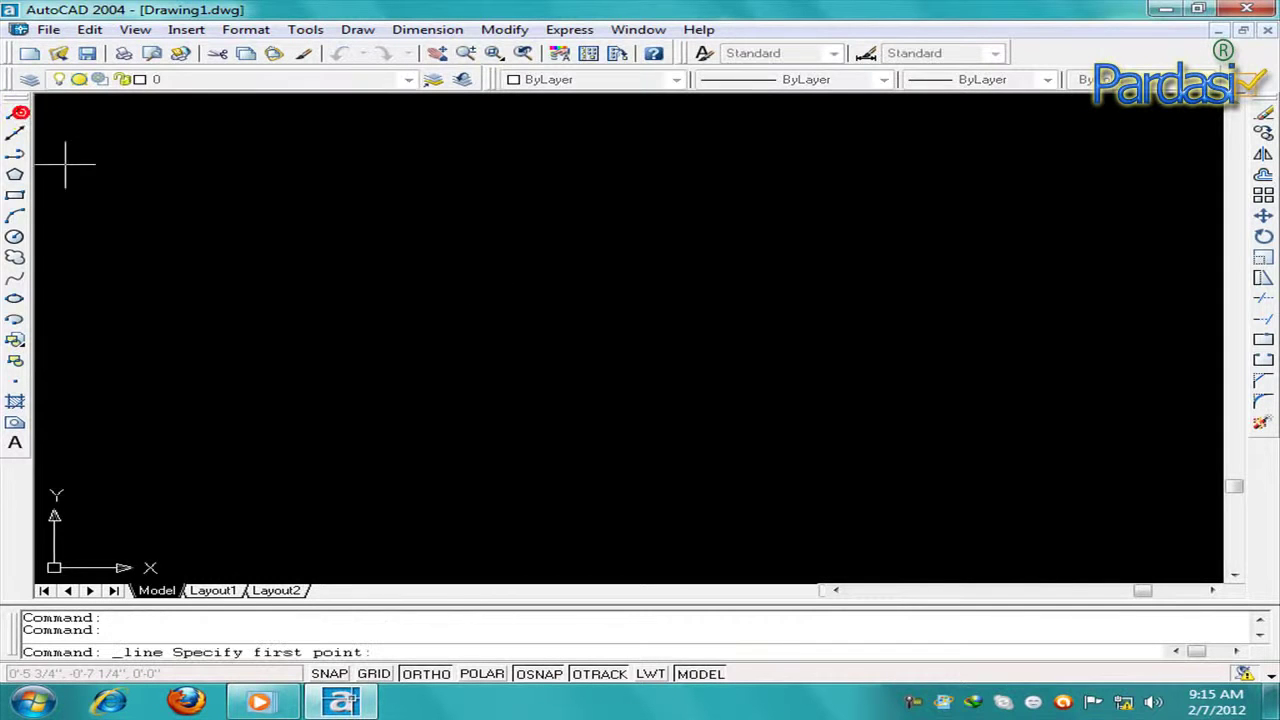
click(284, 332)
click(793, 332)
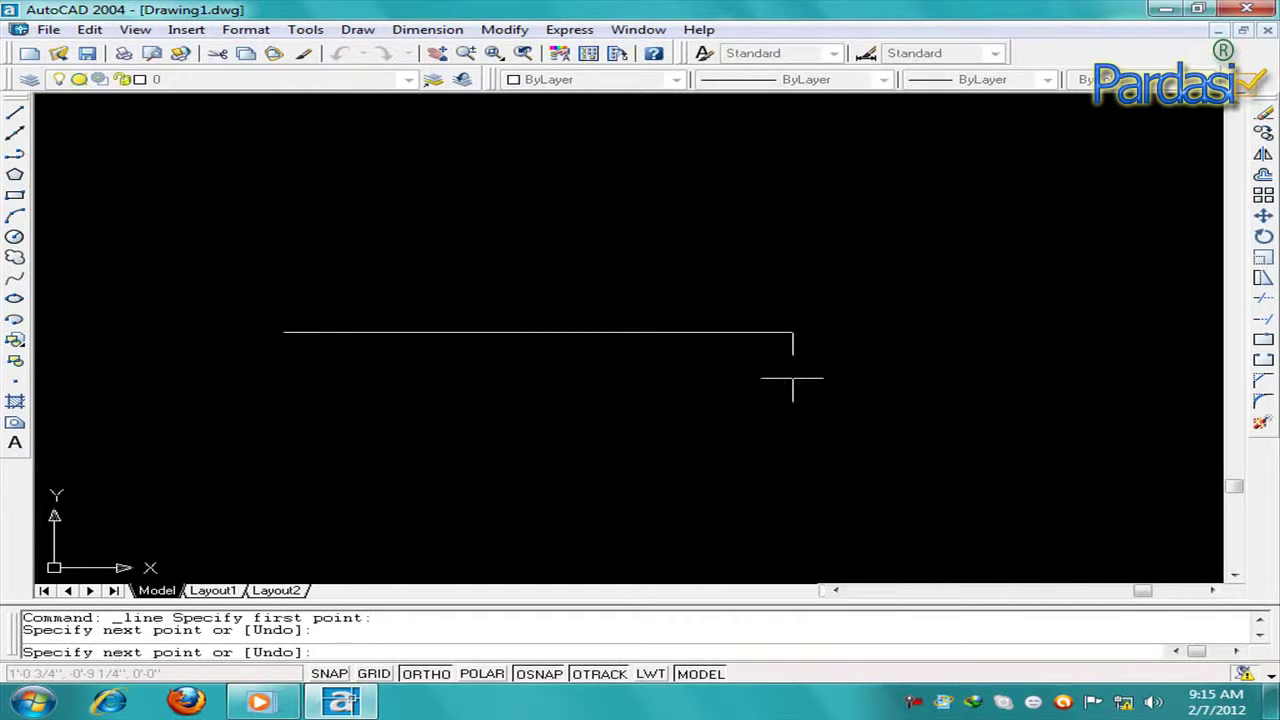
key(Return)
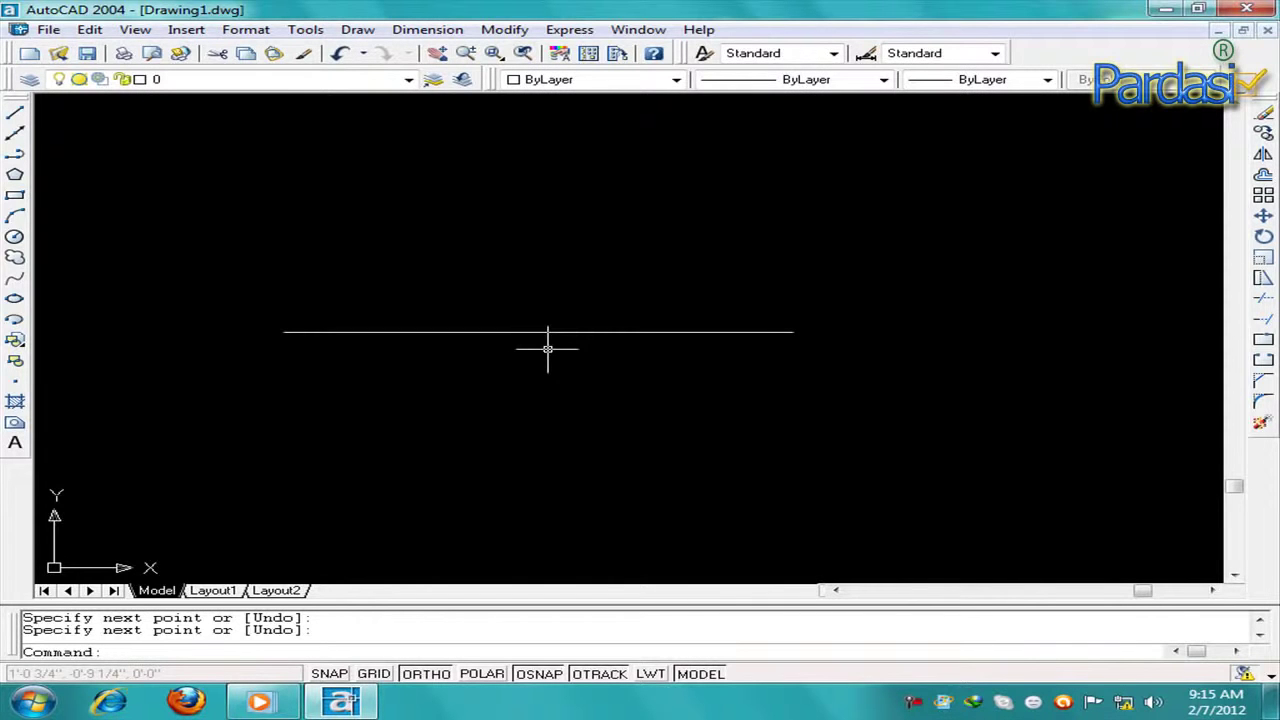
scroll(547, 348, up, 2)
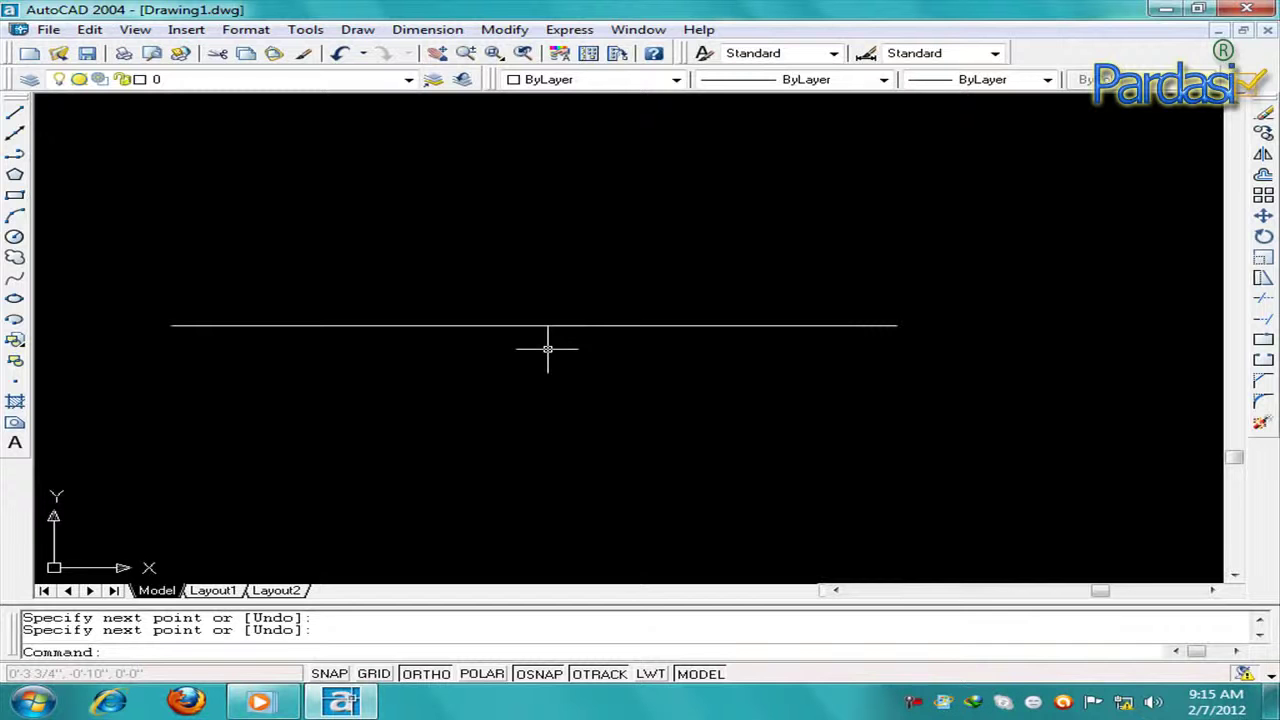
Add a Quick Dimension to the horizontal line, placing the 18.7767 label above it.
click(428, 29)
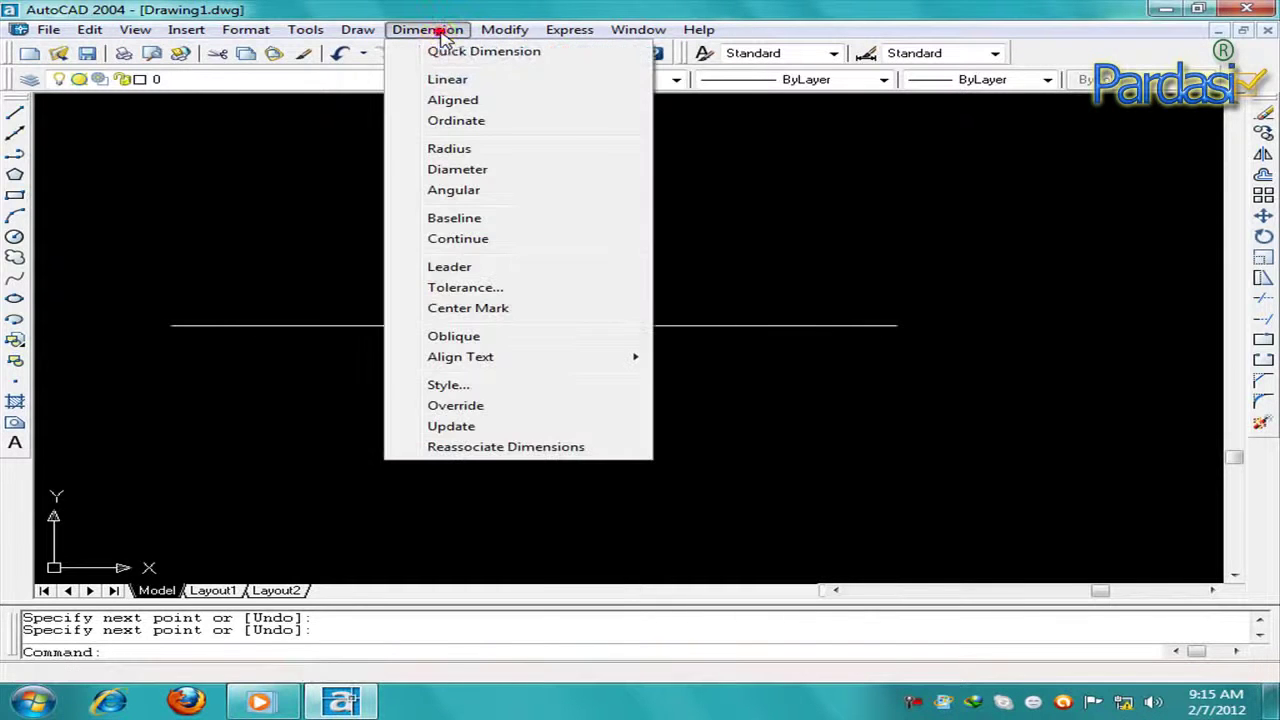
click(443, 52)
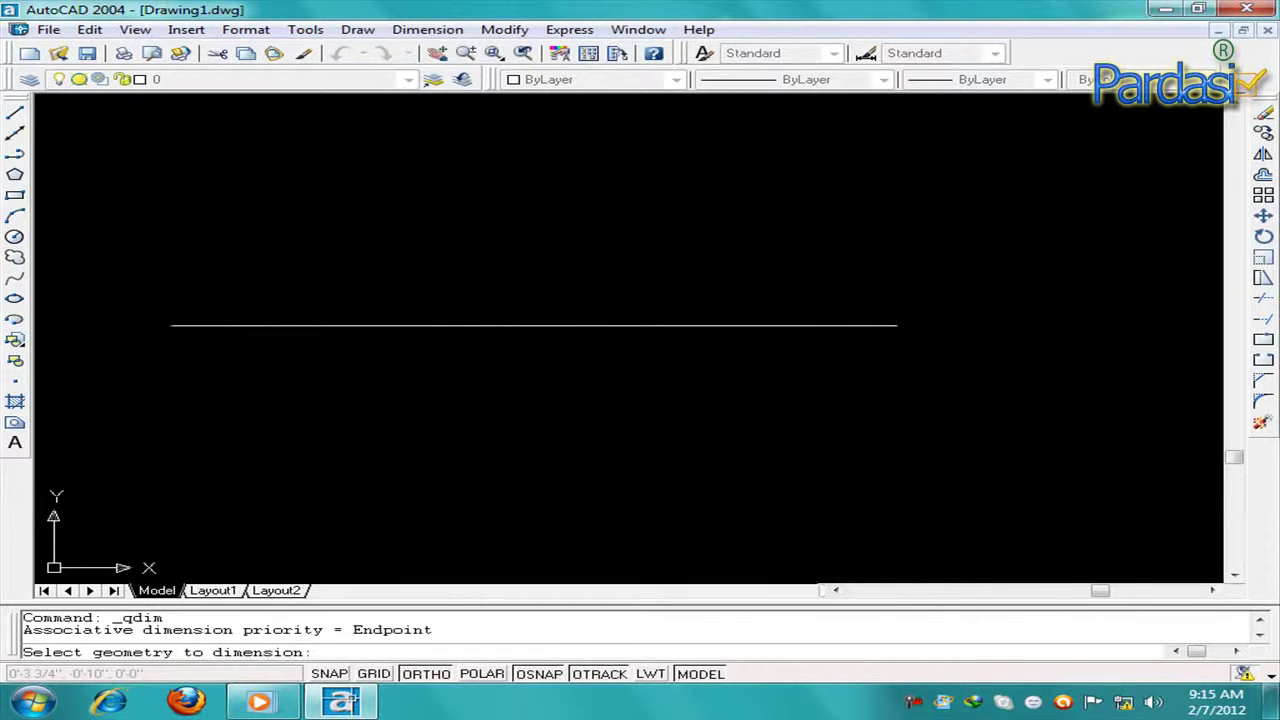
click(501, 326)
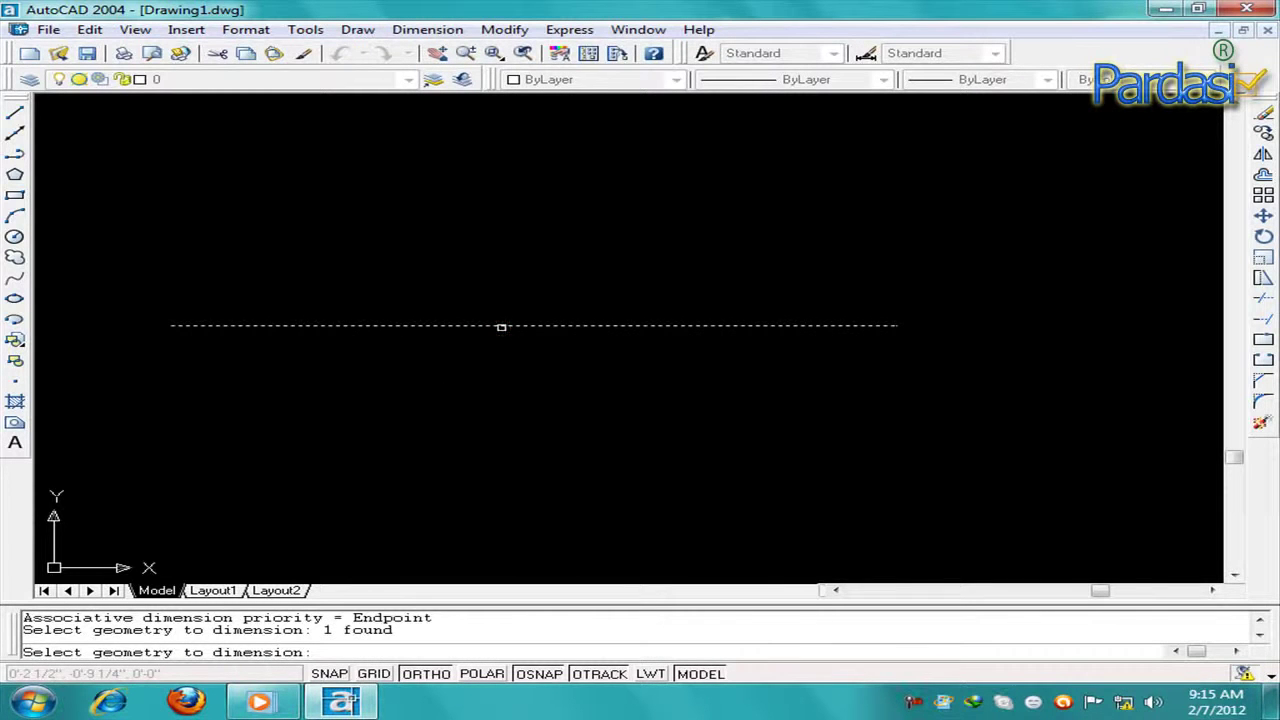
key(Return)
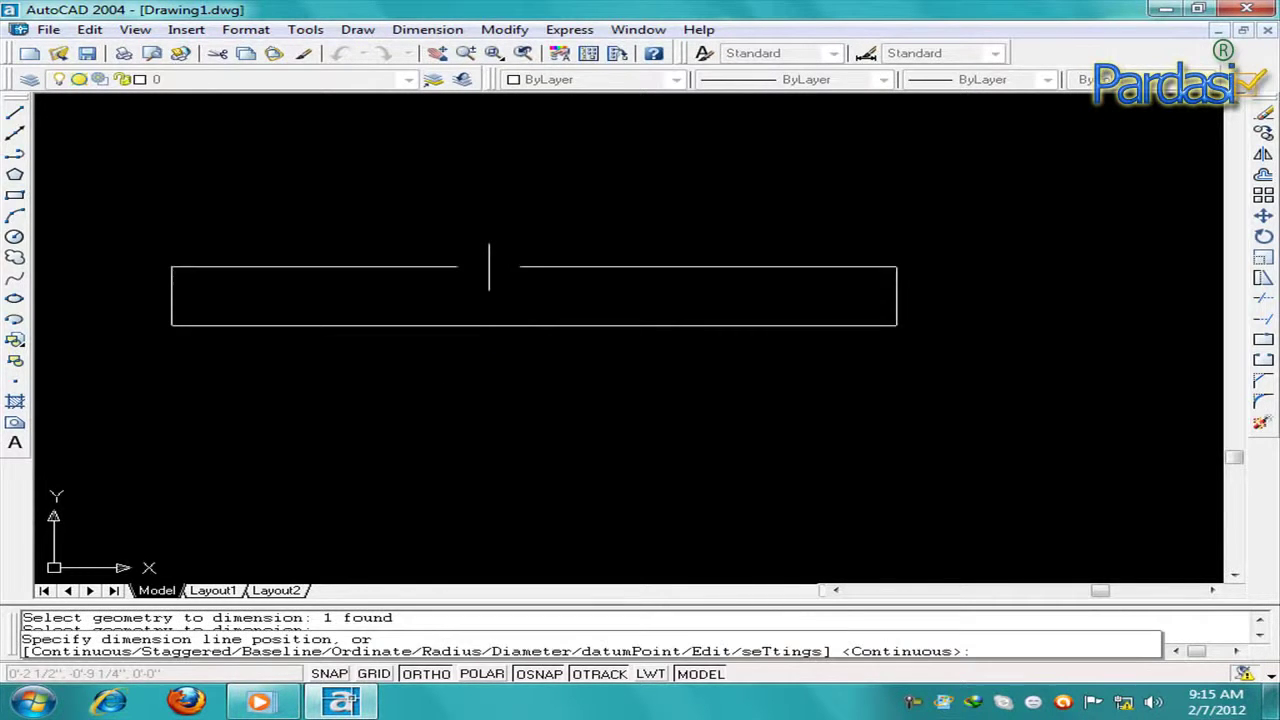
click(499, 229)
scroll(500, 229, up, 4)
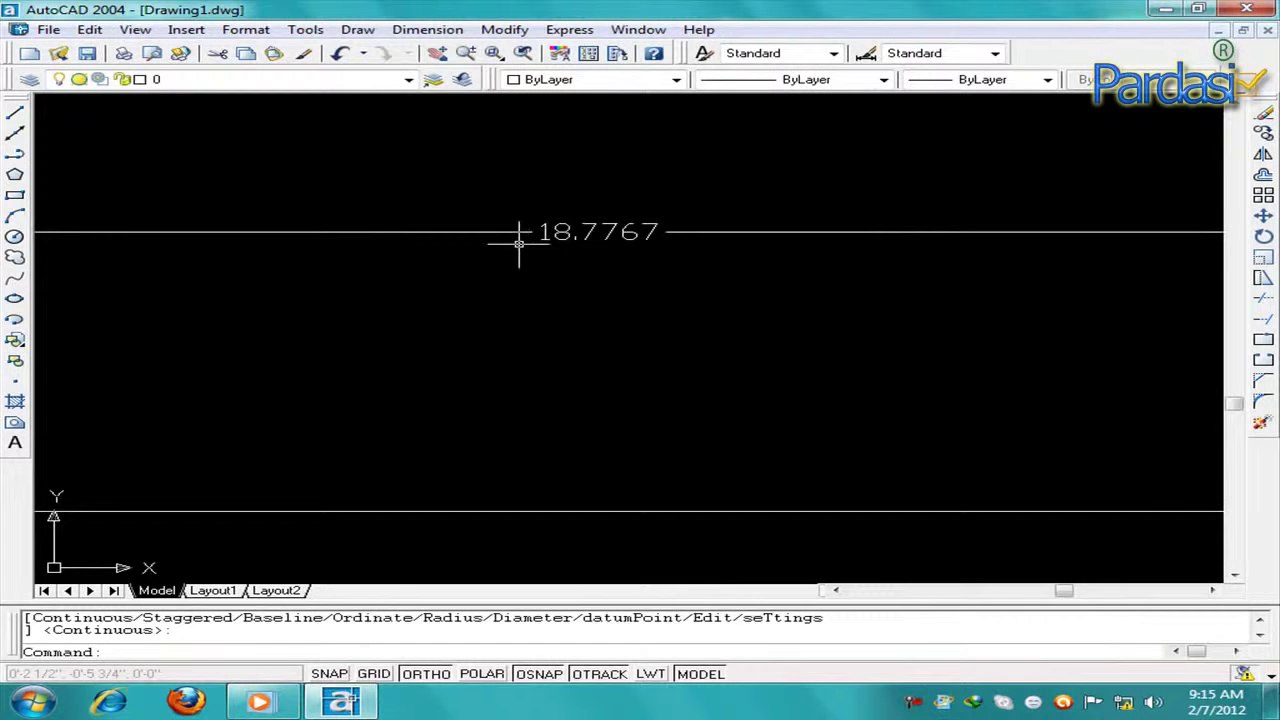
scroll(614, 240, down, 2)
scroll(640, 245, down, 2)
scroll(660, 255, up, 4)
scroll(561, 240, up, 2)
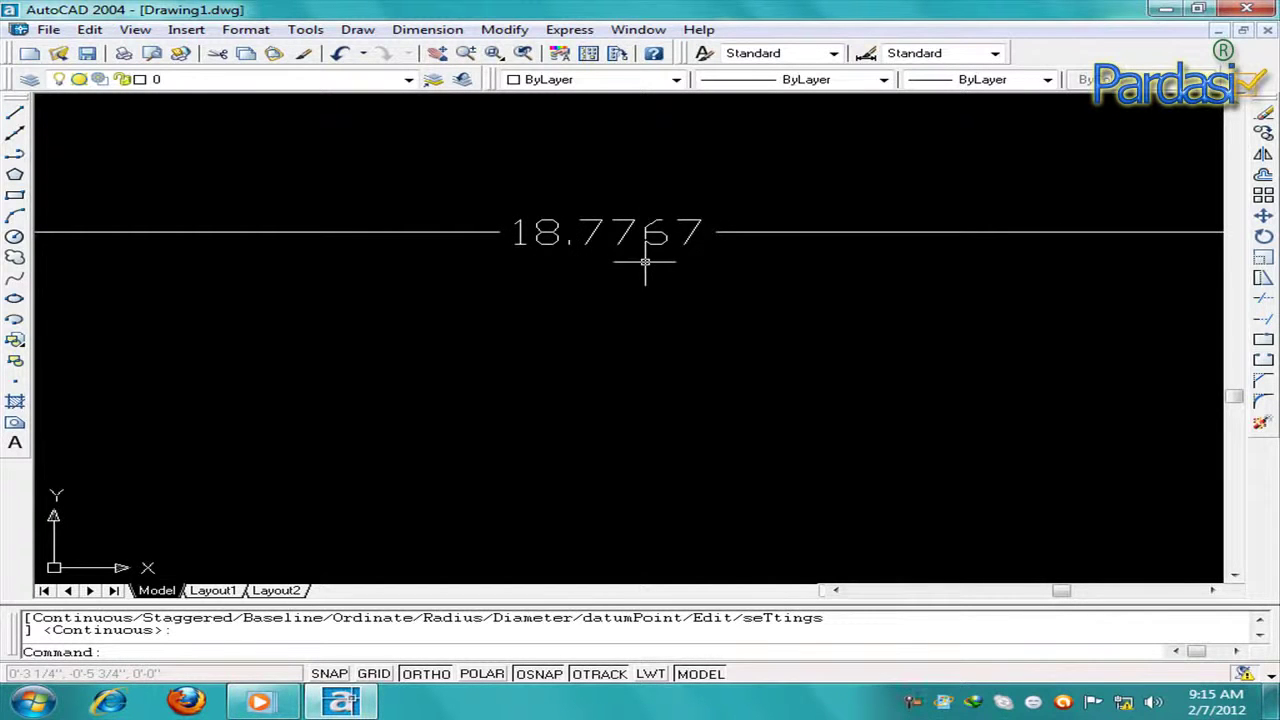
scroll(645, 260, down, 2)
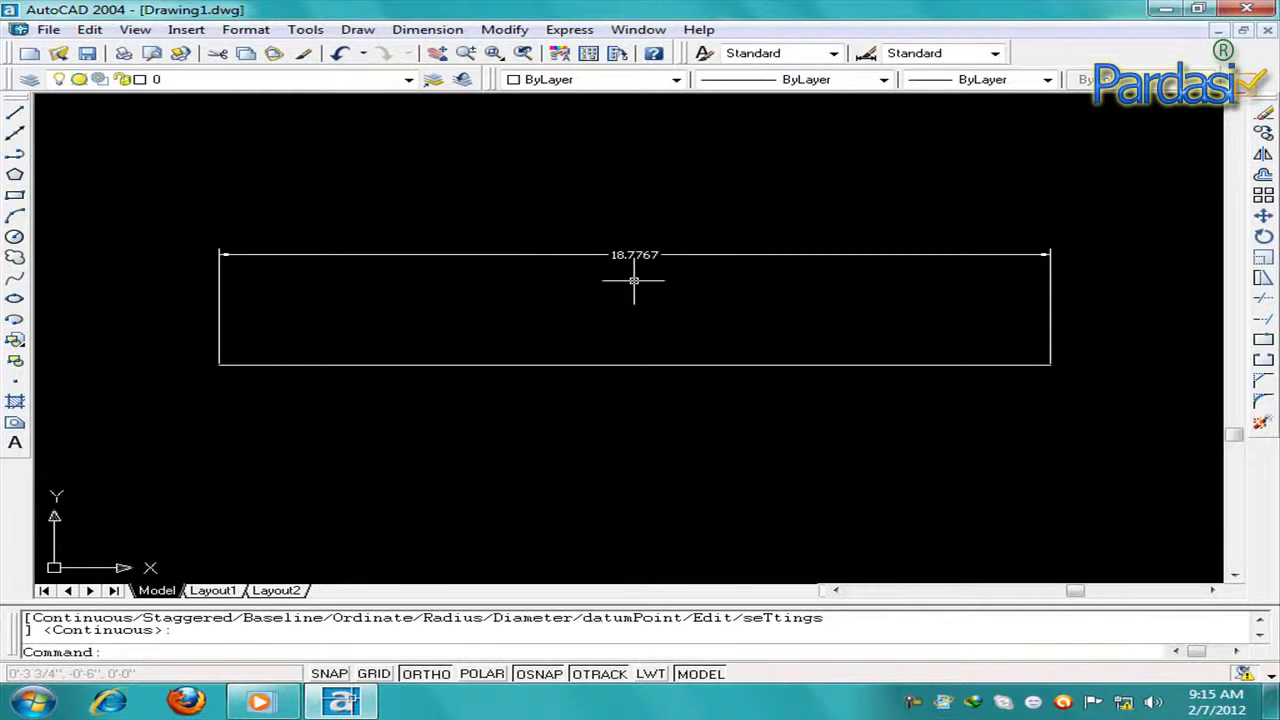
scroll(633, 281, up, 2)
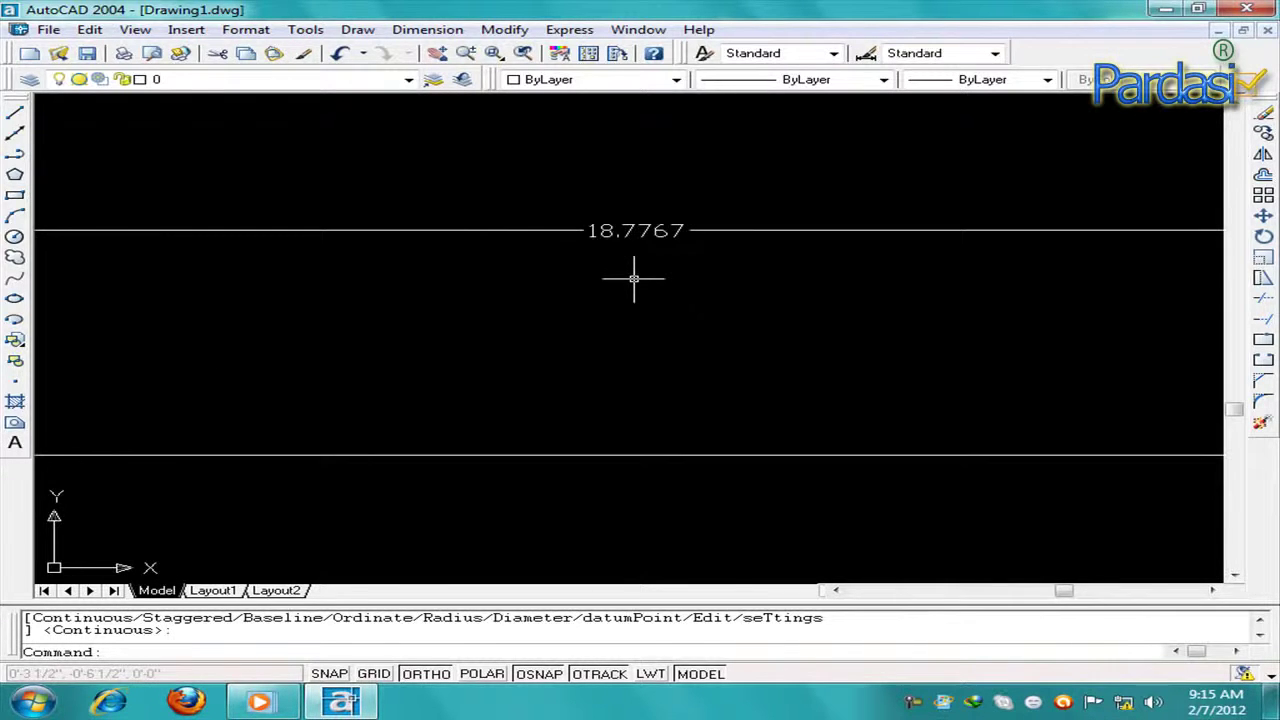
scroll(632, 230, up, 3)
scroll(632, 230, up, 3)
scroll(632, 230, up, 1)
scroll(632, 230, down, 4)
scroll(632, 230, down, 2)
scroll(632, 230, down, 2)
scroll(622, 228, down, 2)
Review the Drawing Units with UN, keeping Architectural lengths at 0'-0 1/4" precision.
click(370, 651)
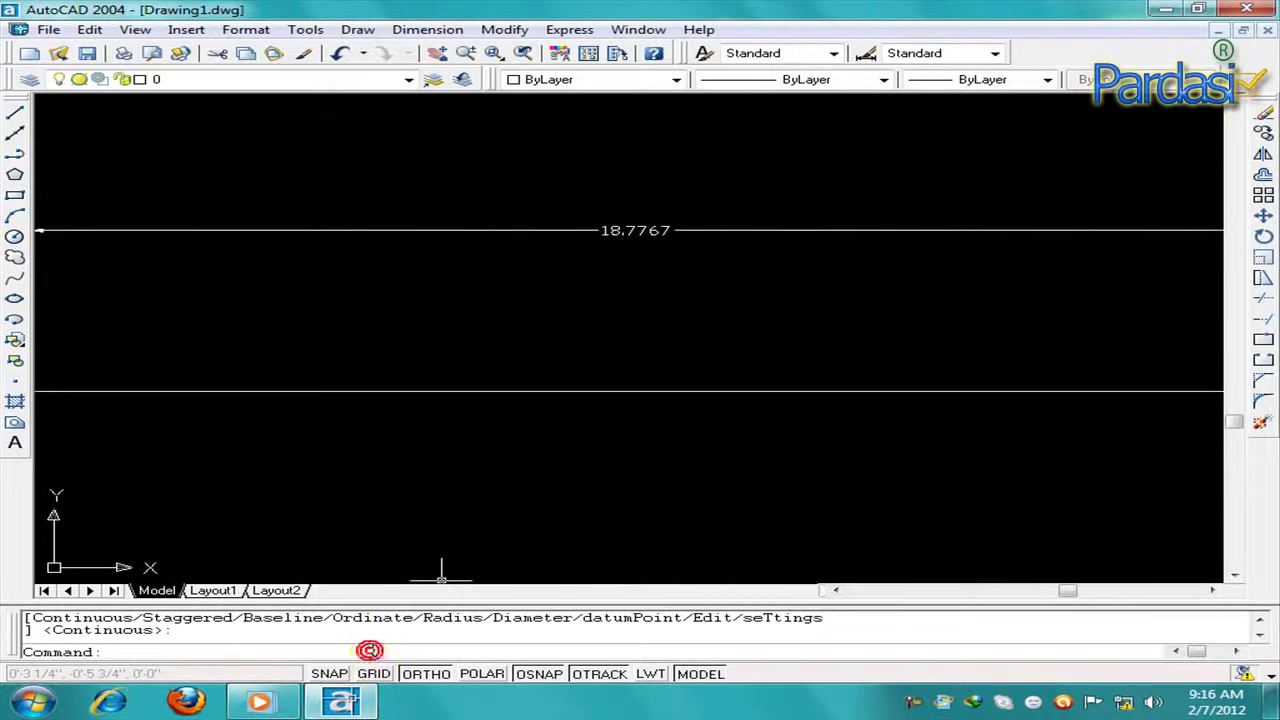
text(un)
key(Return)
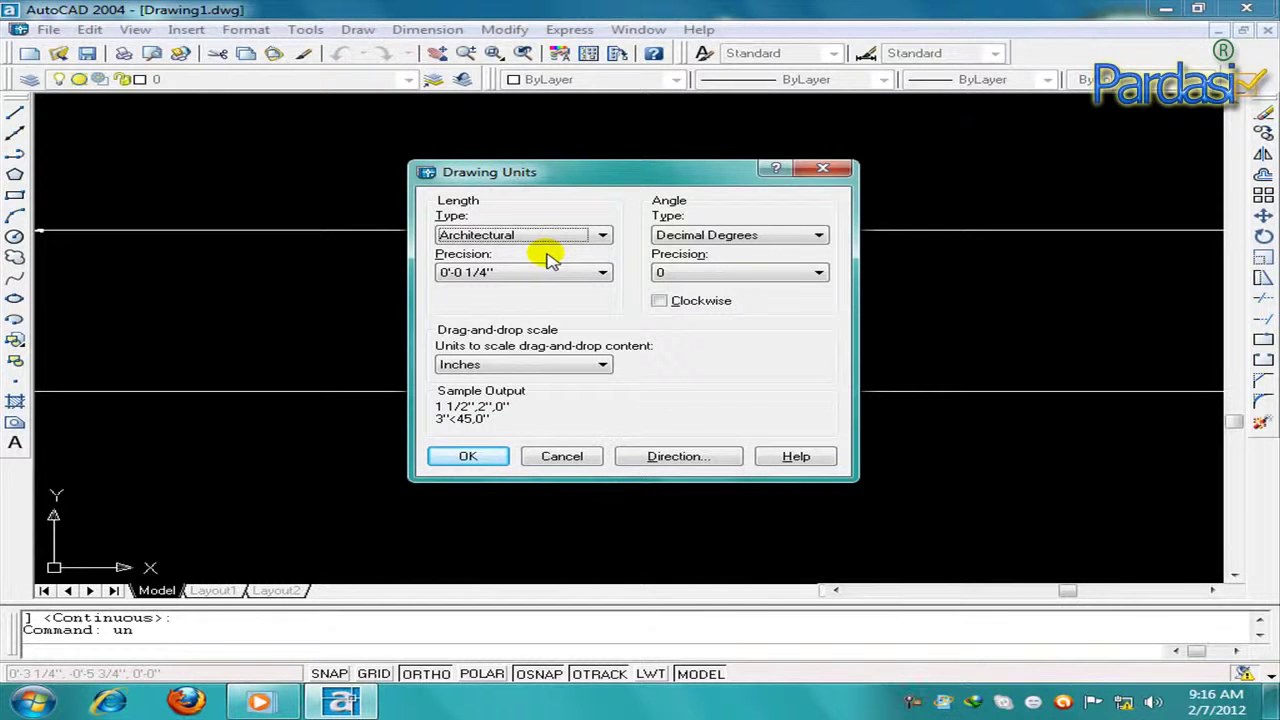
click(470, 457)
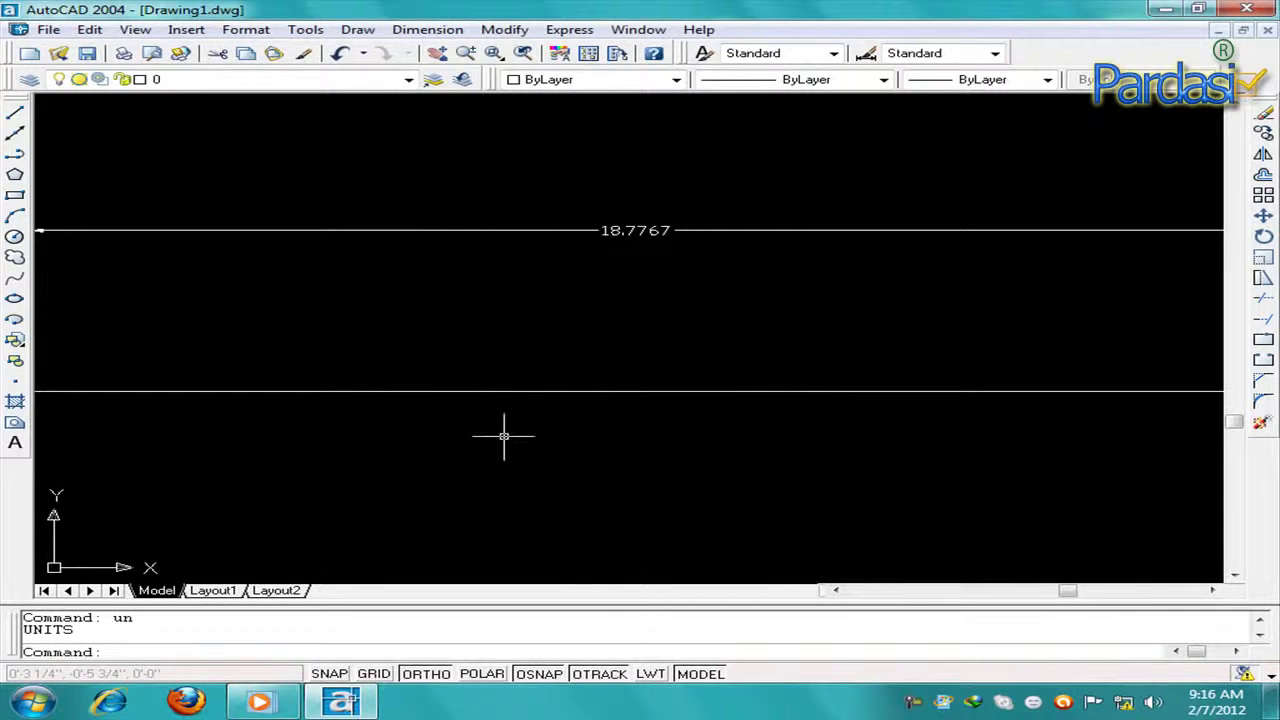
scroll(570, 375, down, 5)
scroll(570, 375, up, 2)
Erase the horizontal line and its 18.7767 dimension using a crossing window.
click(961, 238)
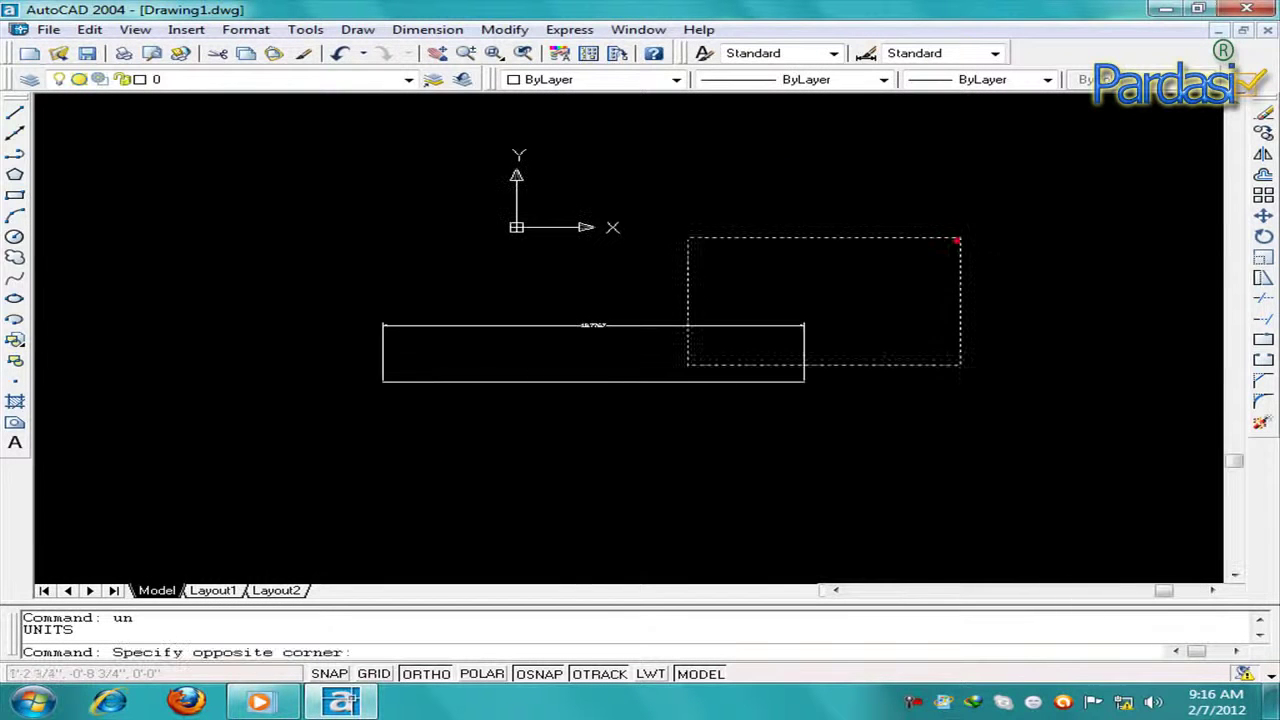
click(259, 461)
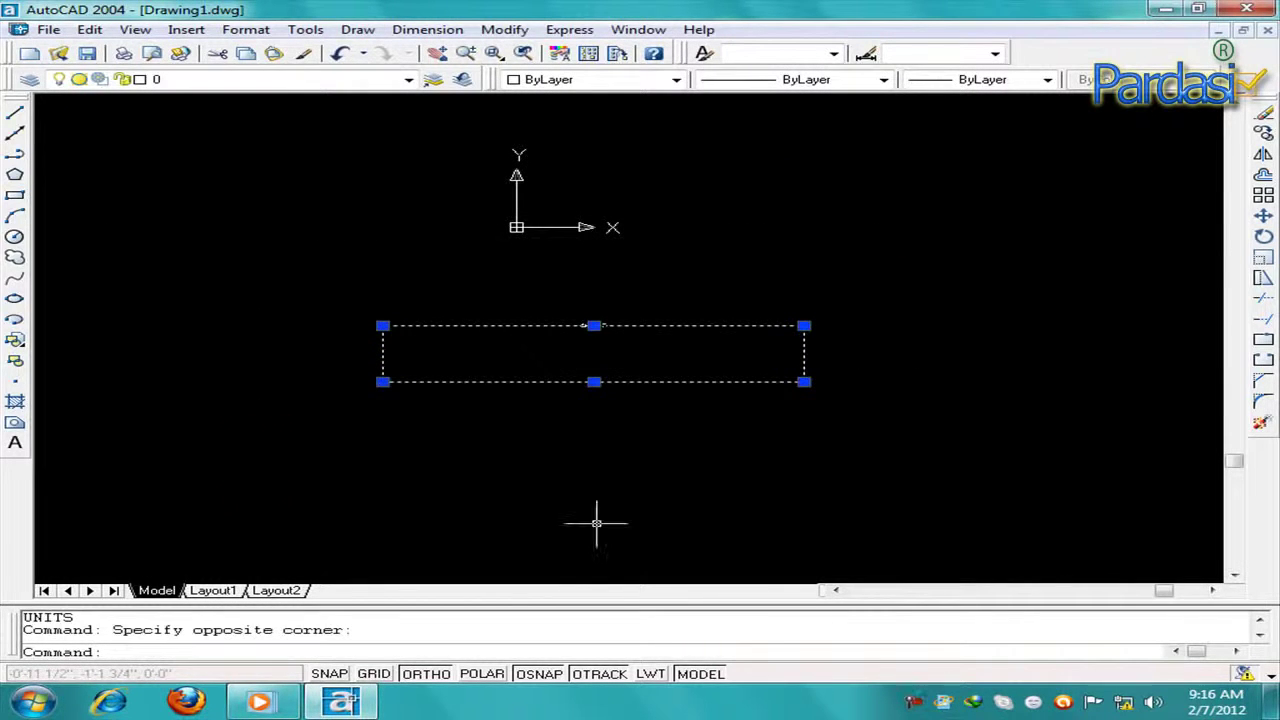
key(Delete)
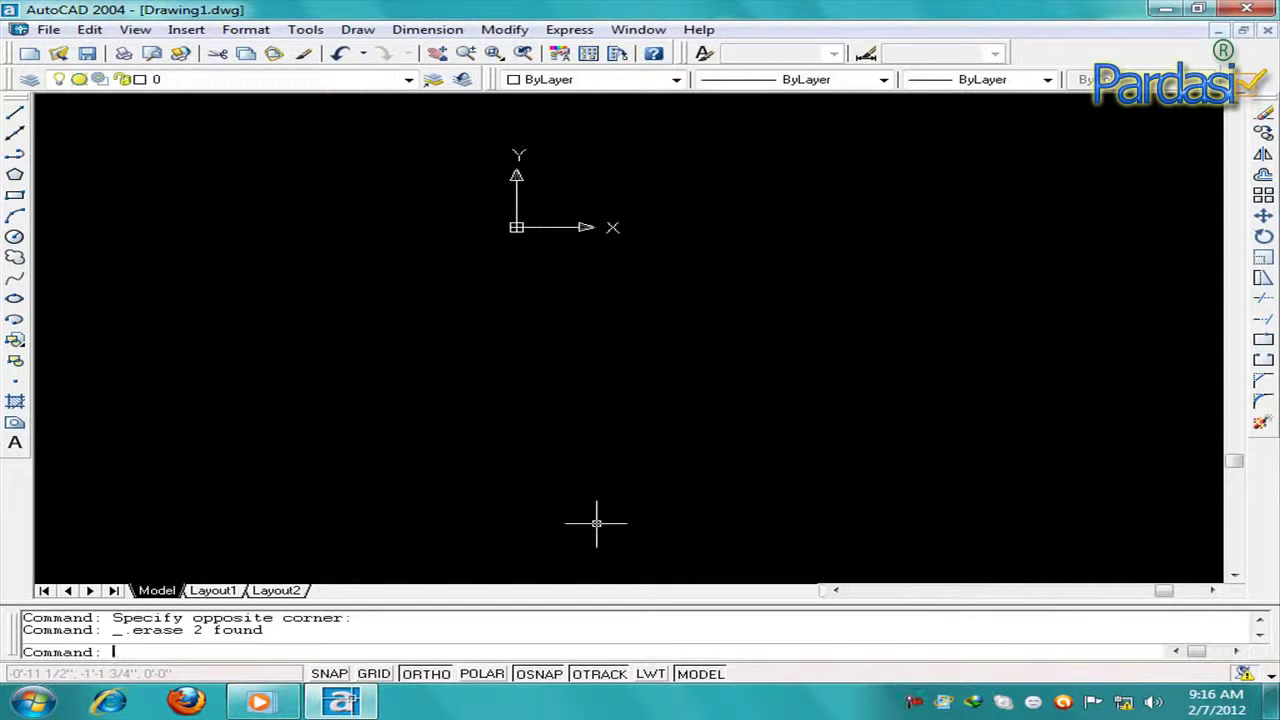